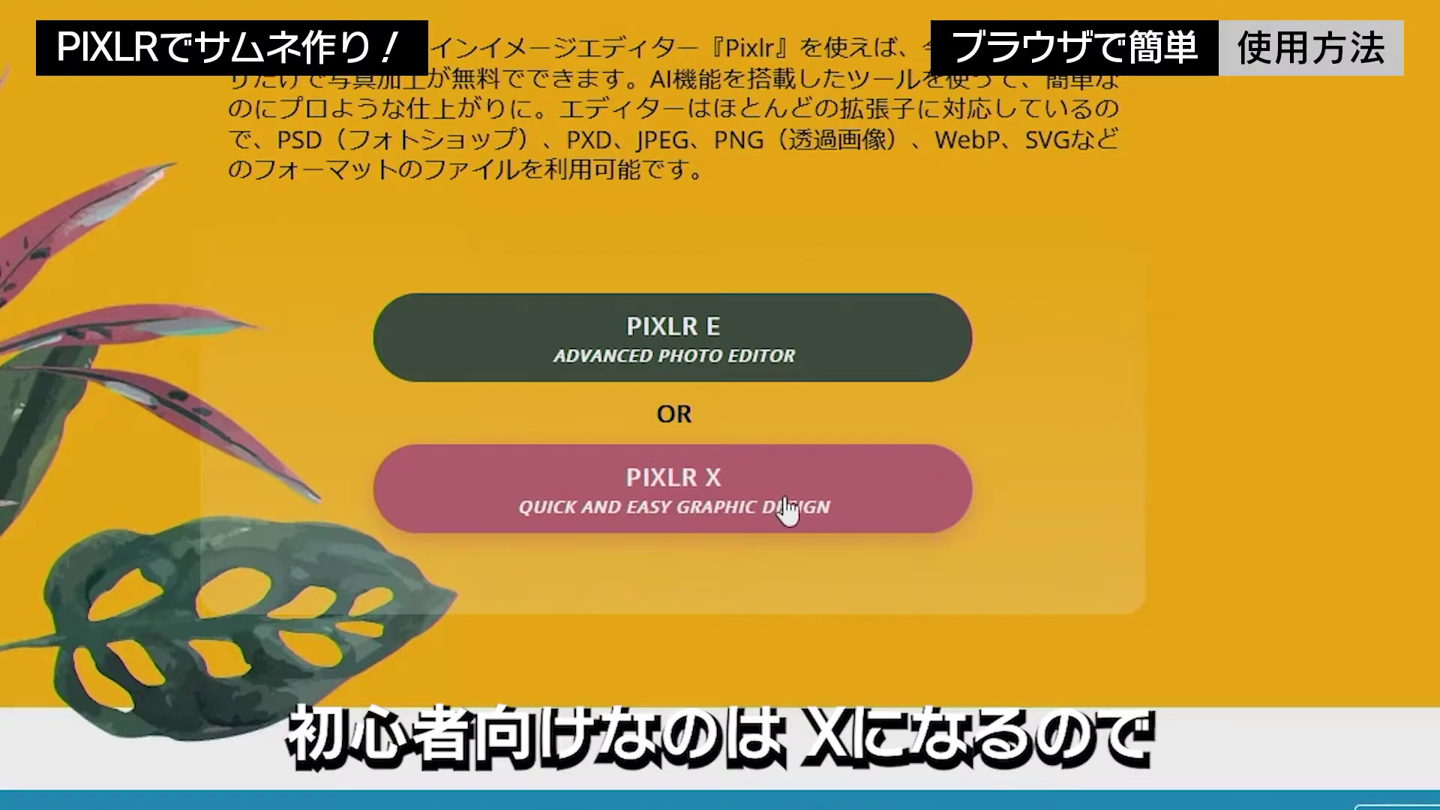
Choose the quick Pixlr X editor instead of Pixlr E.
{"action": "left_click", "coordinate": [744, 503]}
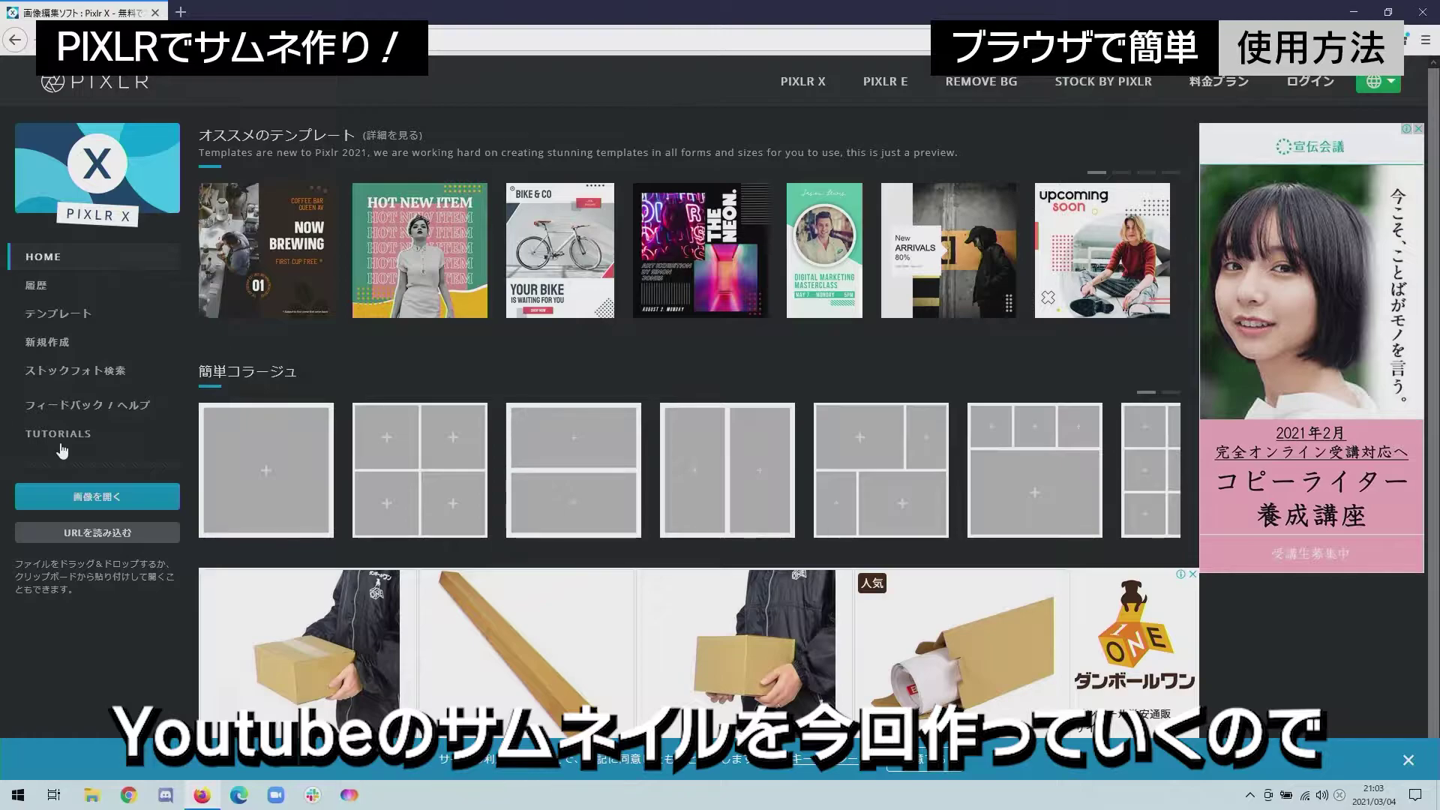
Create a new blank canvas with the Web 720p (1280x720) preset.
{"action": "left_click", "coordinate": [48, 347]}
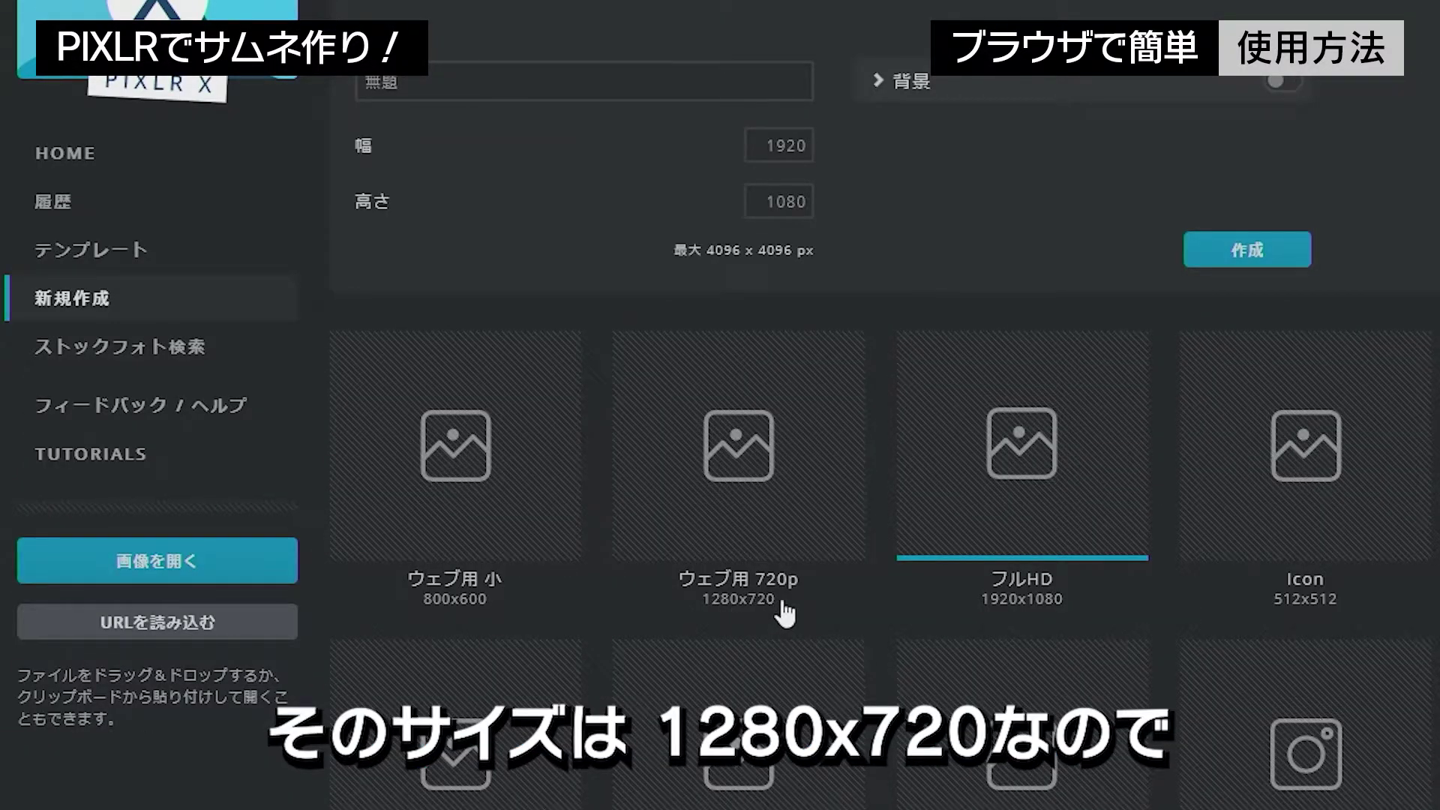
{"action": "left_click", "coordinate": [751, 460]}
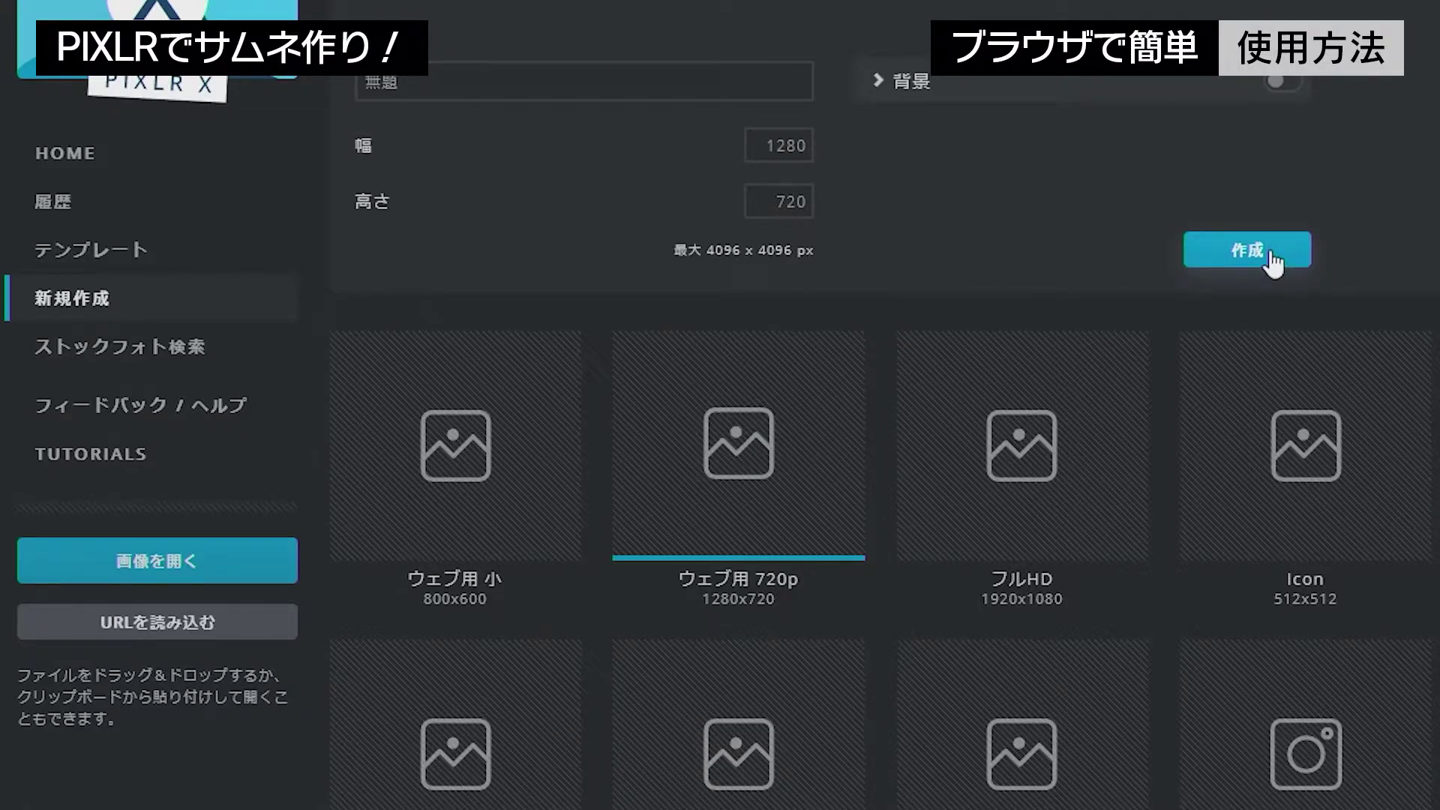
{"action": "left_click", "coordinate": [1247, 250]}
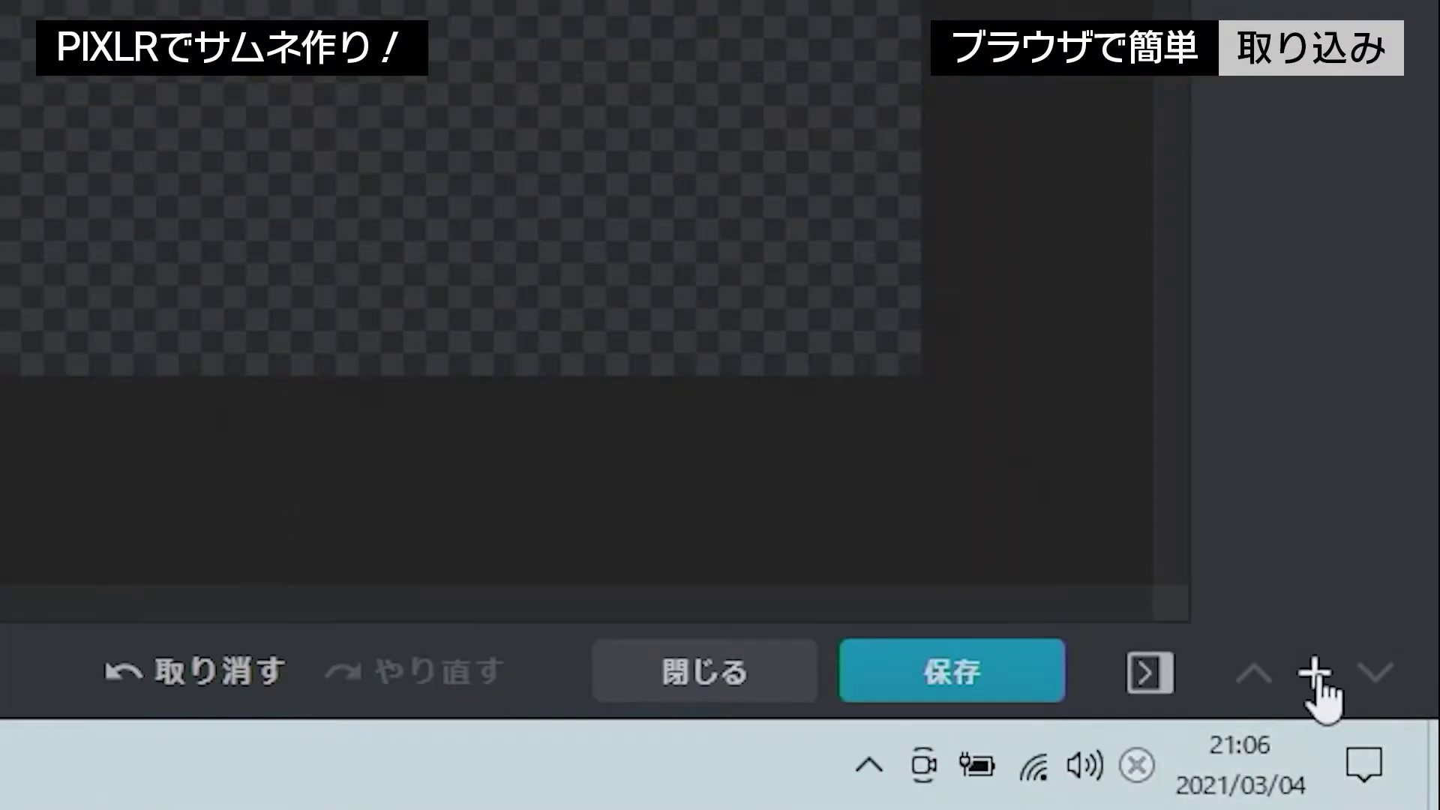
Add image_2021_3_3.png as a new image layer.
{"action": "left_click", "coordinate": [1318, 684]}
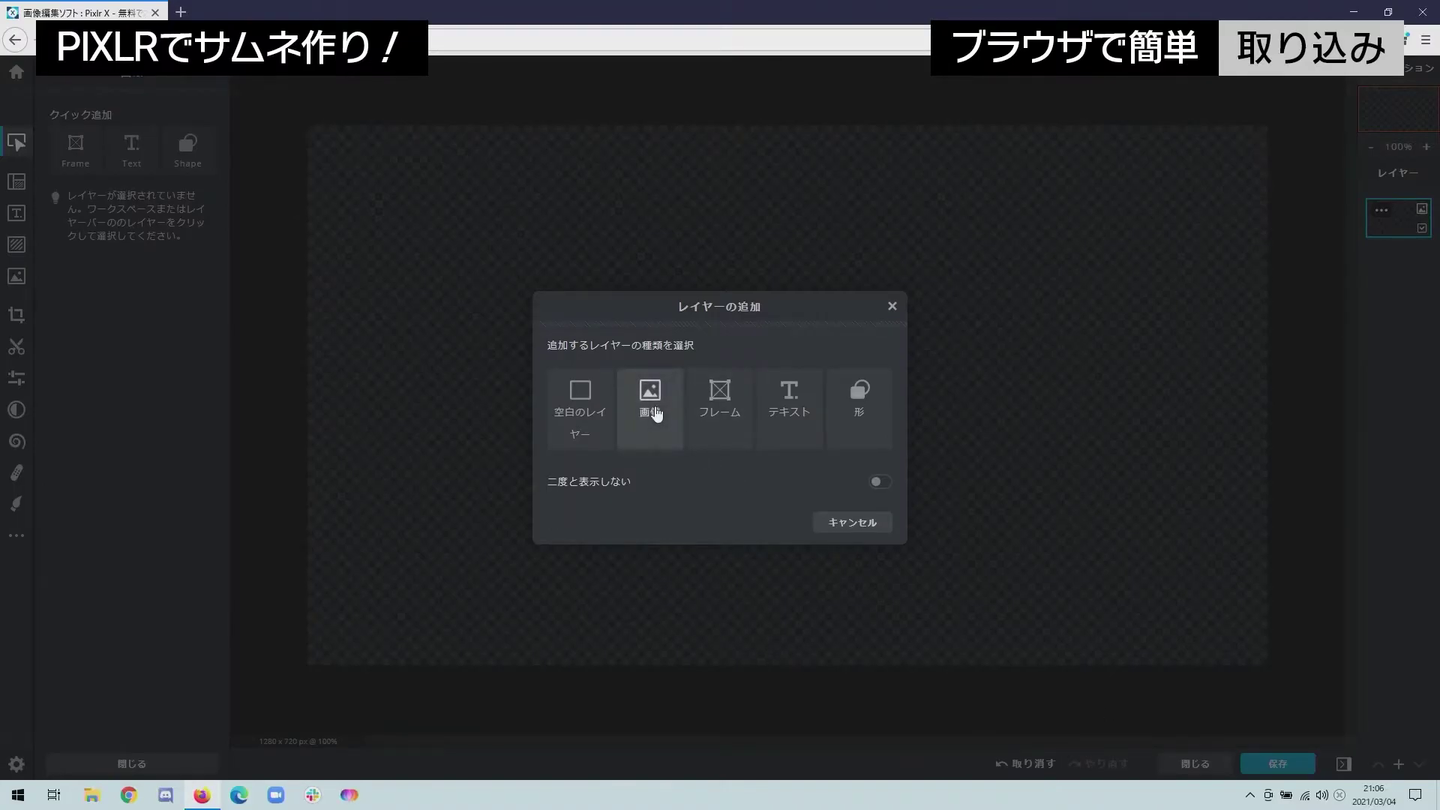
{"action": "left_click", "coordinate": [656, 414]}
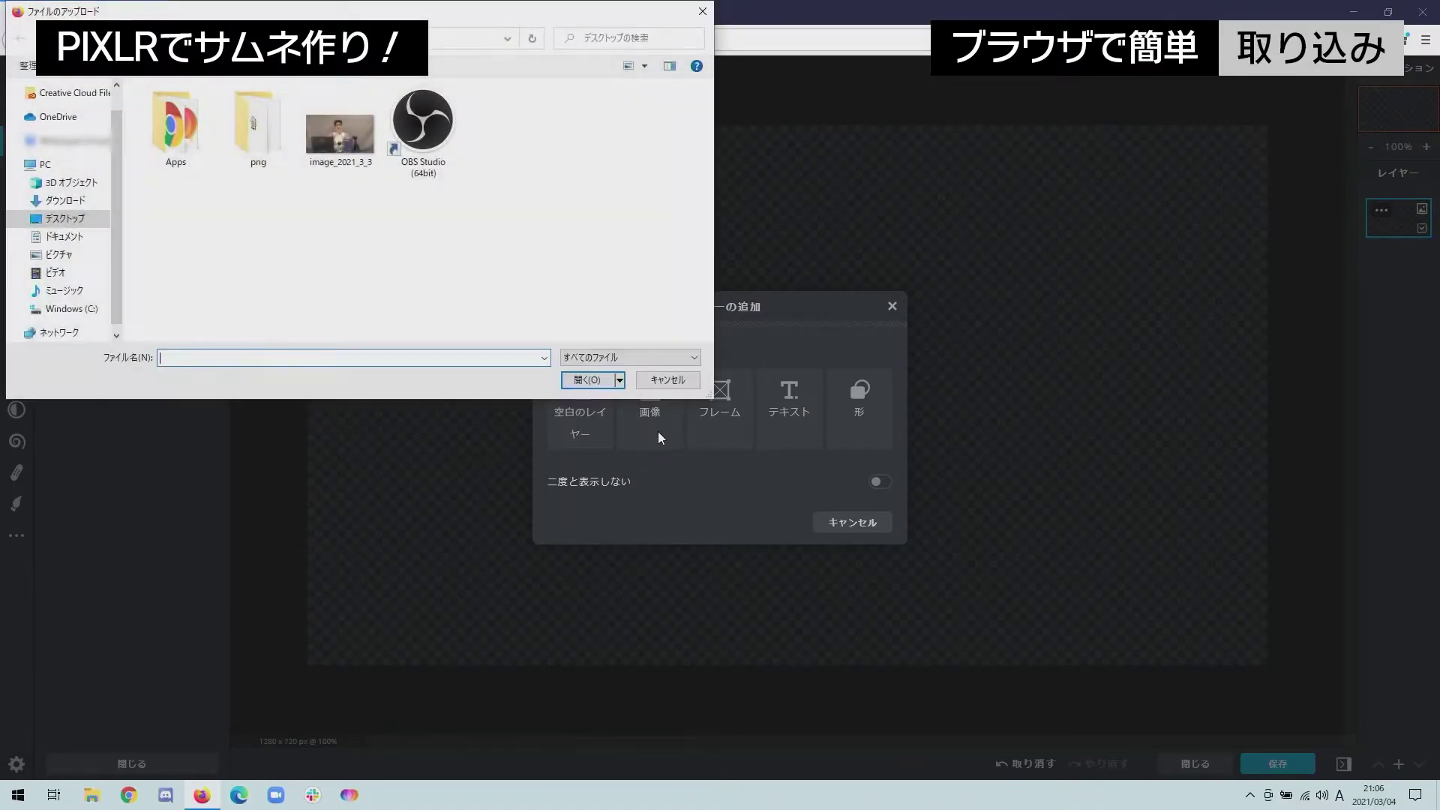
{"action": "left_click", "coordinate": [340, 131]}
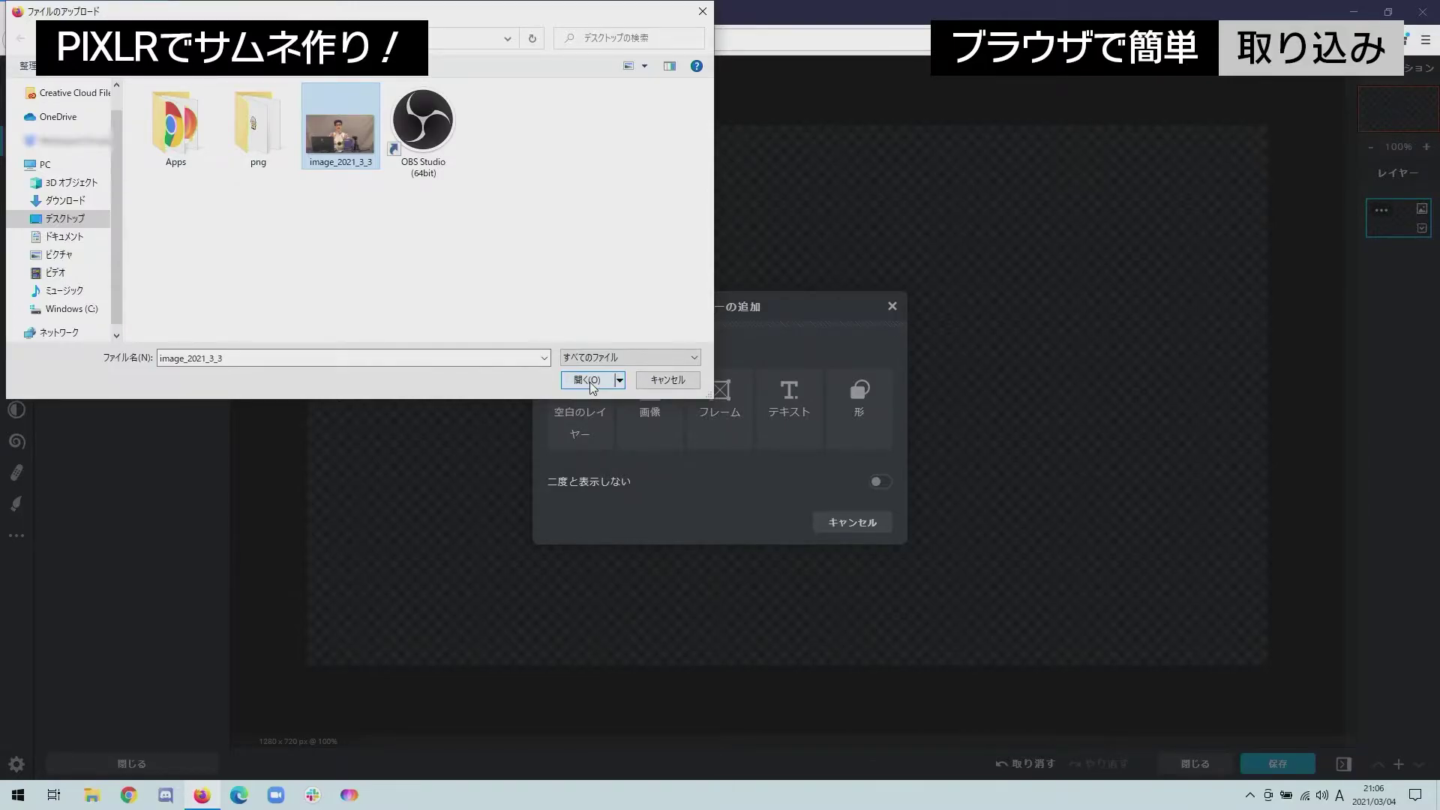
{"action": "left_click", "coordinate": [590, 381]}
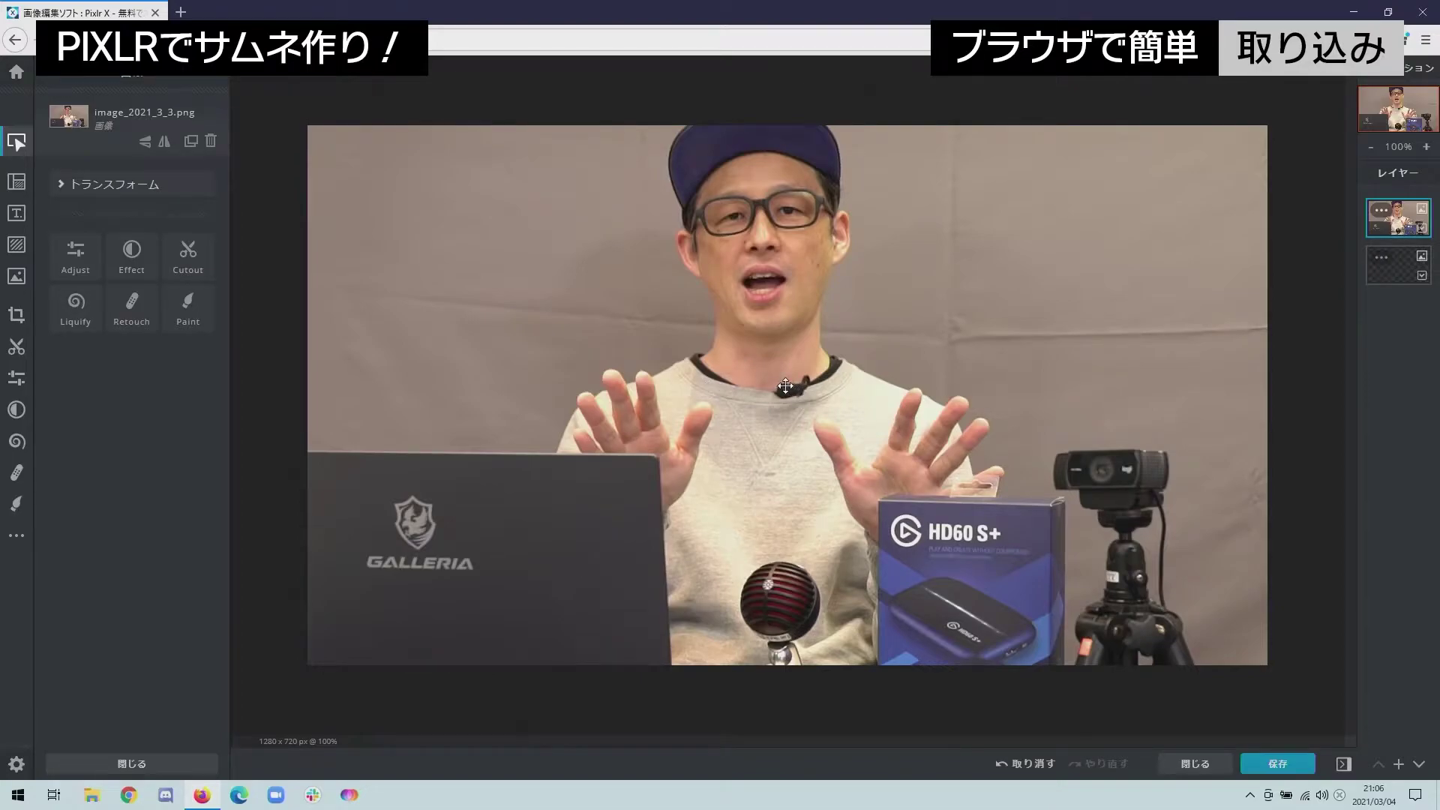
Resize the photo with its corner handles to fill the 1280x720 canvas.
{"action": "scroll", "coordinate": [786, 387], "scroll_direction": "down", "scroll_amount": 3}
{"action": "scroll", "coordinate": [785, 386], "scroll_direction": "down", "scroll_amount": 1}
{"action": "scroll", "coordinate": [787, 386], "scroll_direction": "down", "scroll_amount": 1}
{"action": "scroll", "coordinate": [788, 388], "scroll_direction": "up", "scroll_amount": 1}
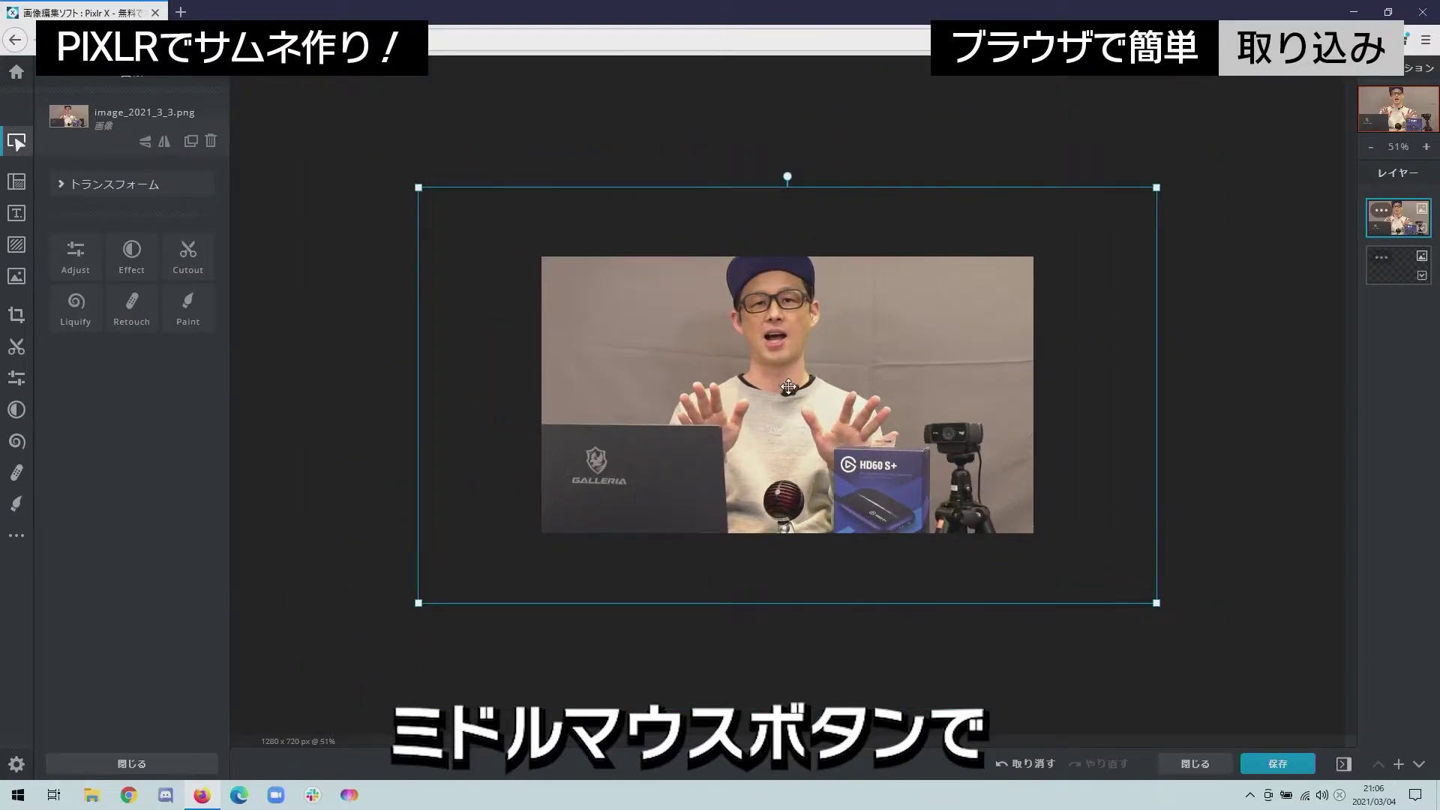
{"action": "left_click_drag", "start_coordinate": [1157, 186], "coordinate": [1033, 257]}
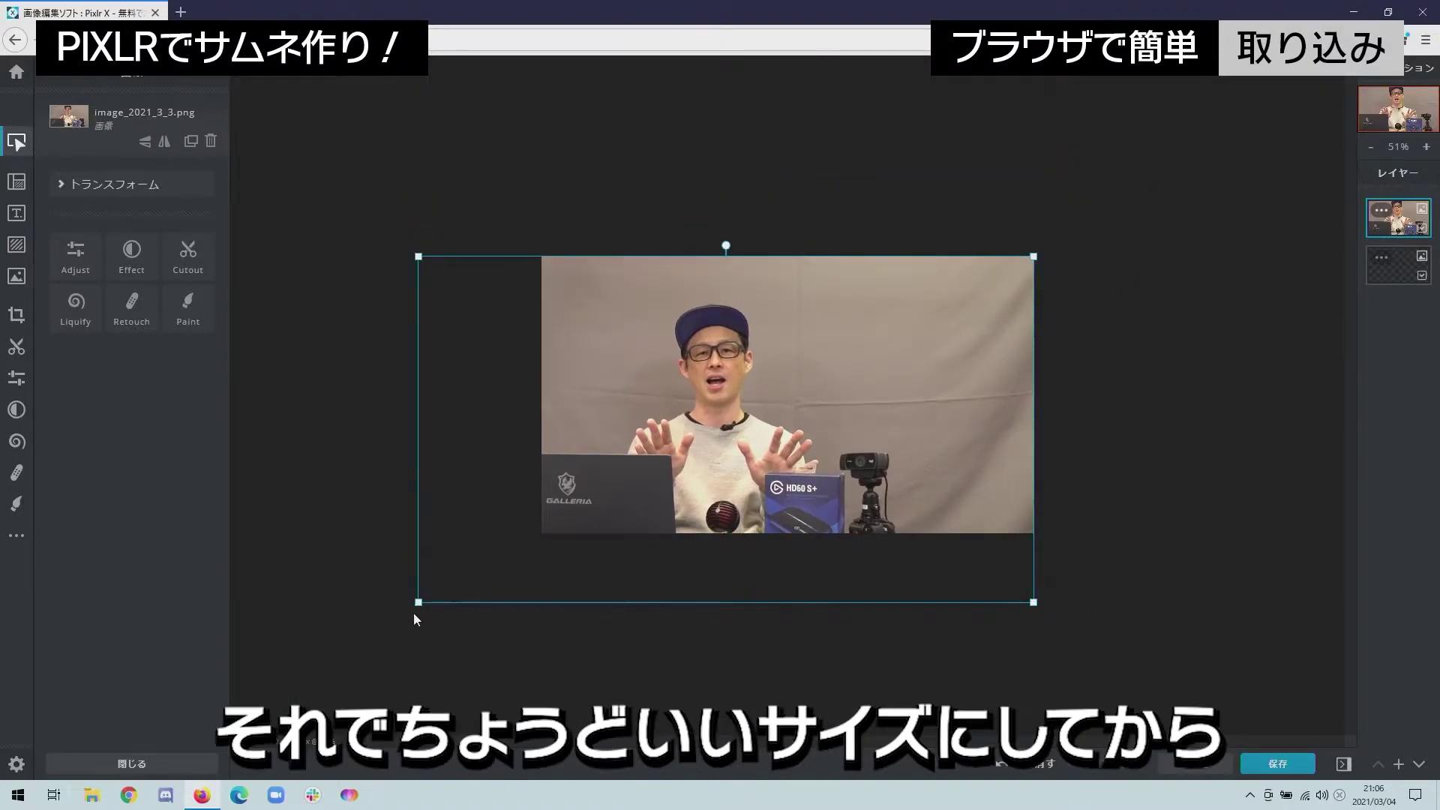
{"action": "left_click_drag", "start_coordinate": [415, 604], "coordinate": [542, 534]}
{"action": "scroll", "coordinate": [984, 437], "scroll_direction": "up", "scroll_amount": 3}
{"action": "scroll", "coordinate": [984, 436], "scroll_direction": "down", "scroll_amount": 3}
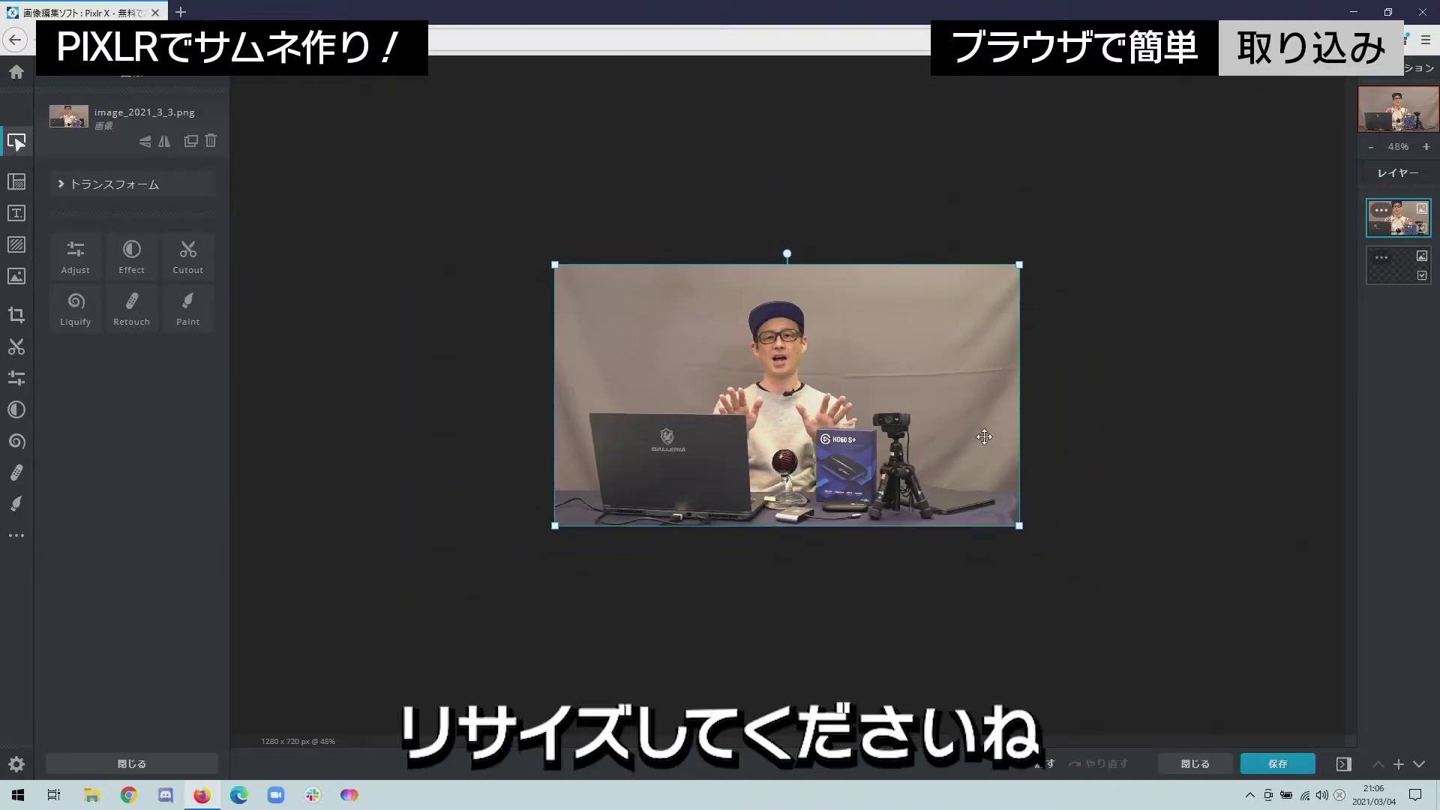
{"action": "scroll", "coordinate": [985, 437], "scroll_direction": "up", "scroll_amount": 3}
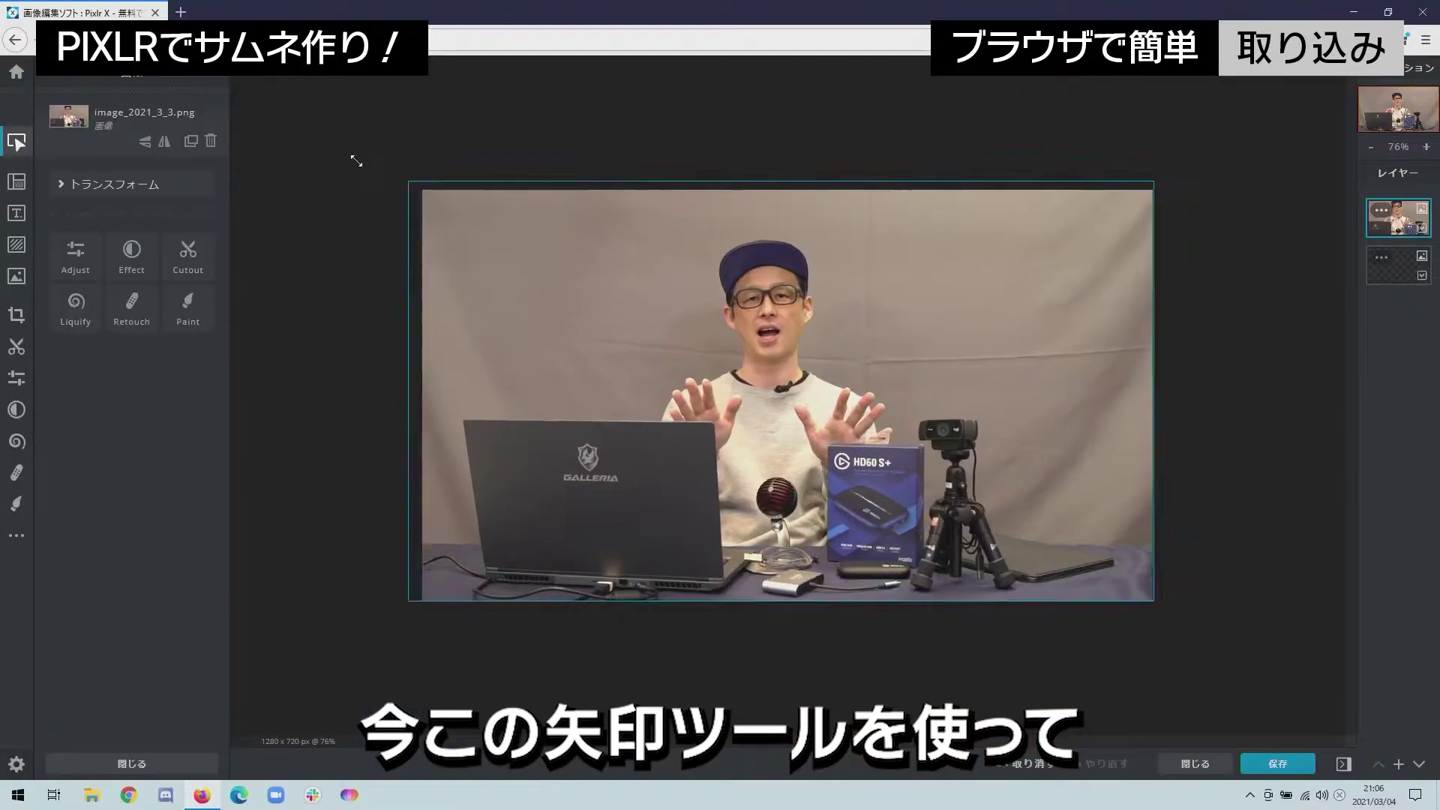
Switch to the Retouch tool and shrink the healing brush to about 14px.
{"action": "mouse_move", "coordinate": [422, 190]}
{"action": "left_mouse_down"}
{"action": "mouse_move", "coordinate": [328, 153]}
{"action": "mouse_move", "coordinate": [422, 191]}
{"action": "left_mouse_up"}
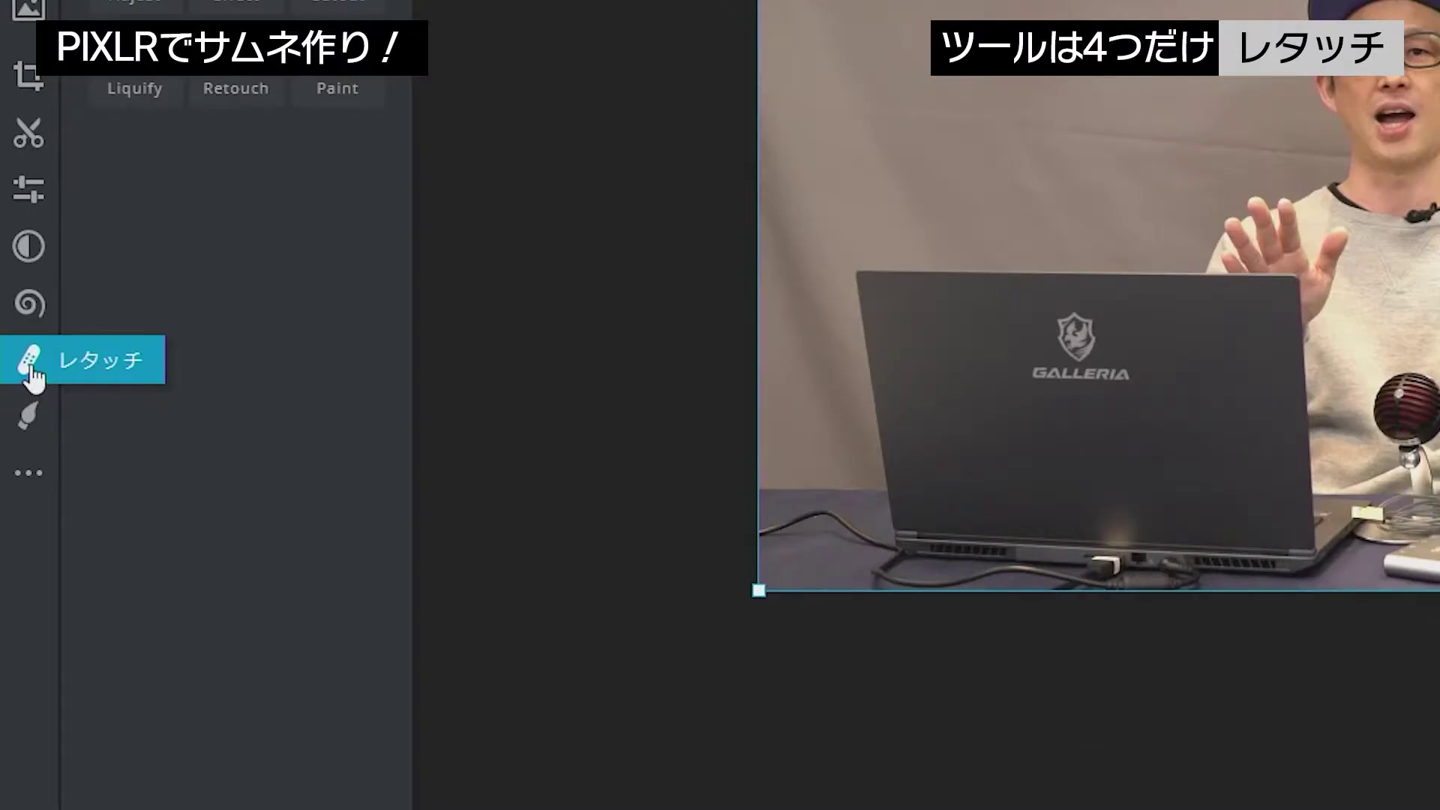
{"action": "left_click", "coordinate": [30, 367]}
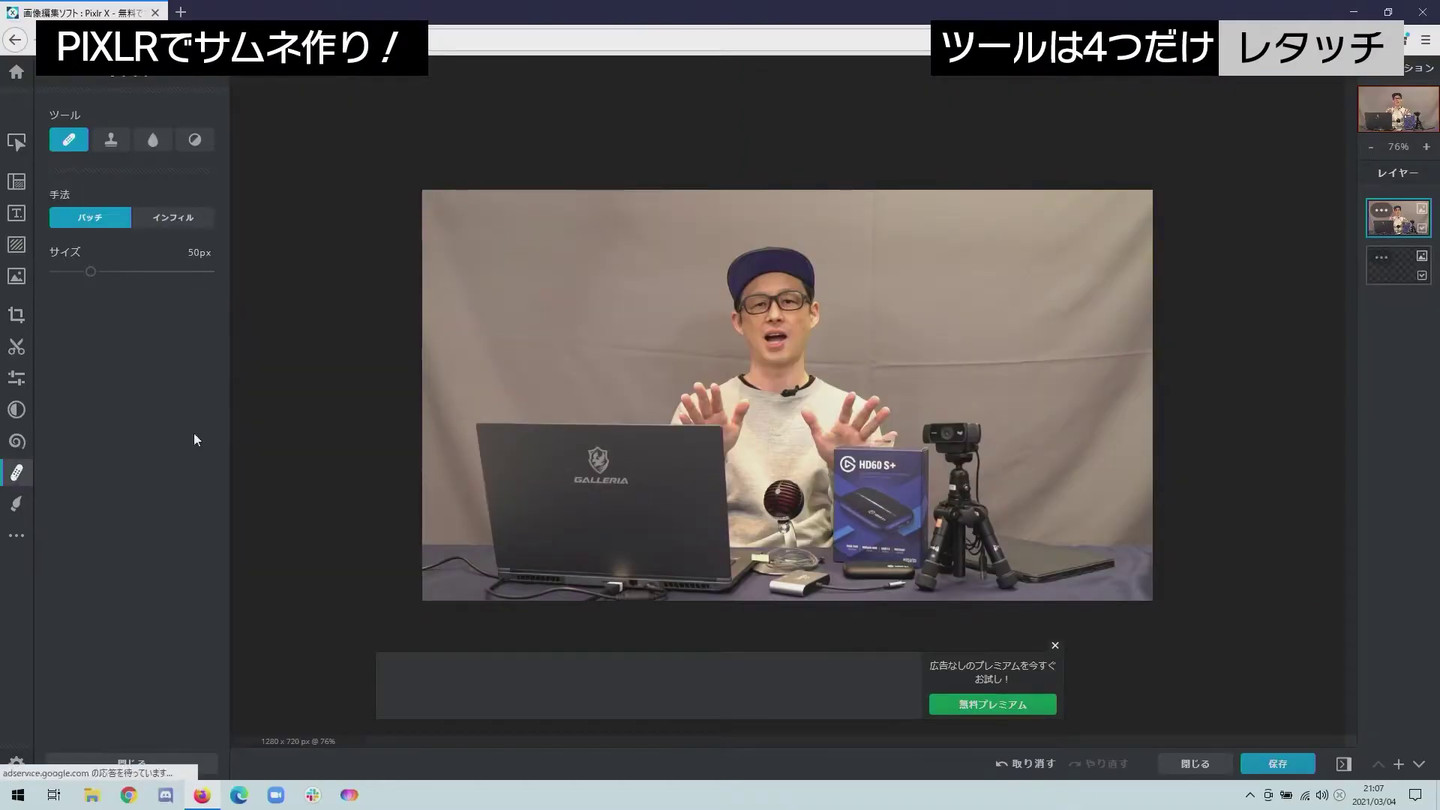
{"action": "scroll", "coordinate": [874, 364], "scroll_direction": "up", "scroll_amount": 3}
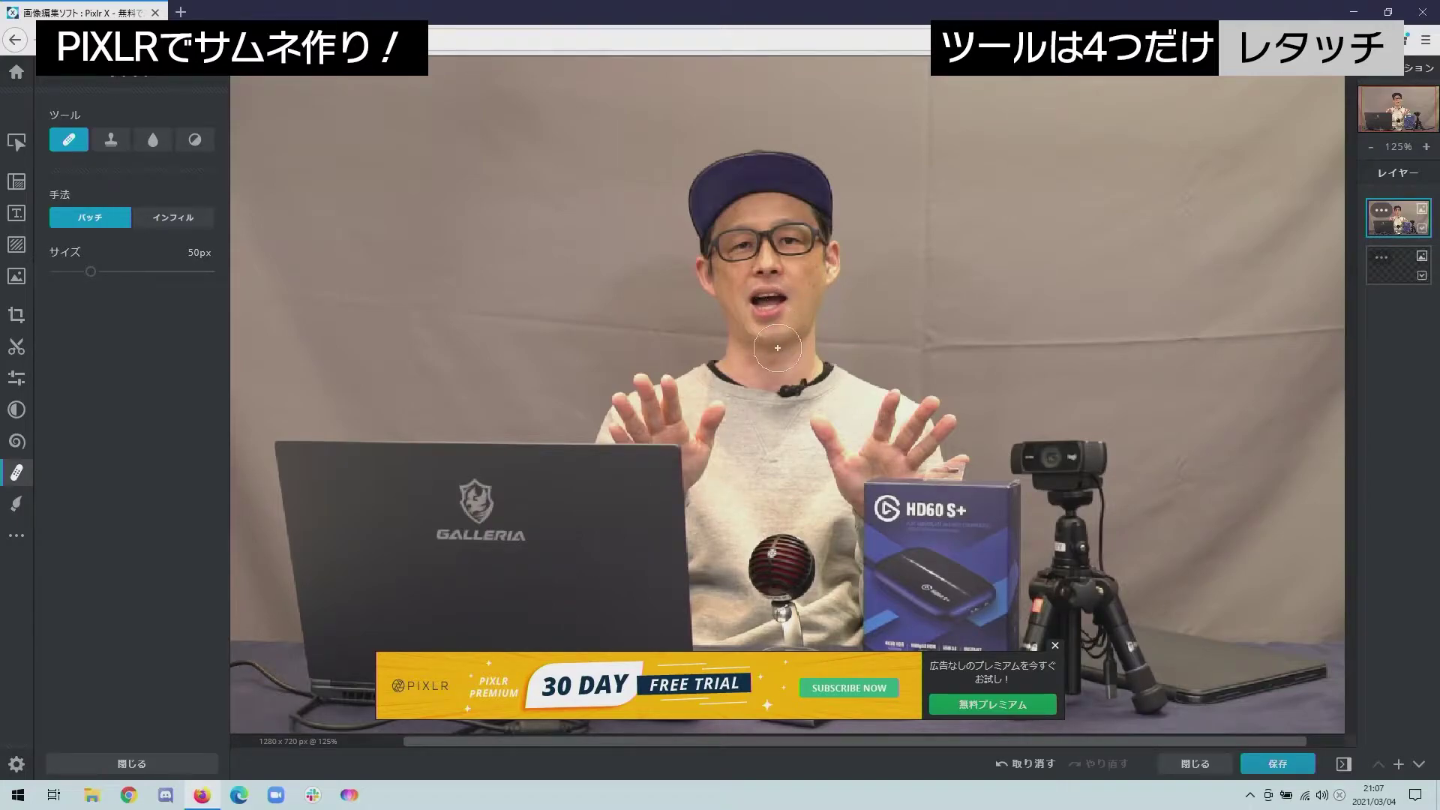
{"action": "left_click", "coordinate": [1056, 645]}
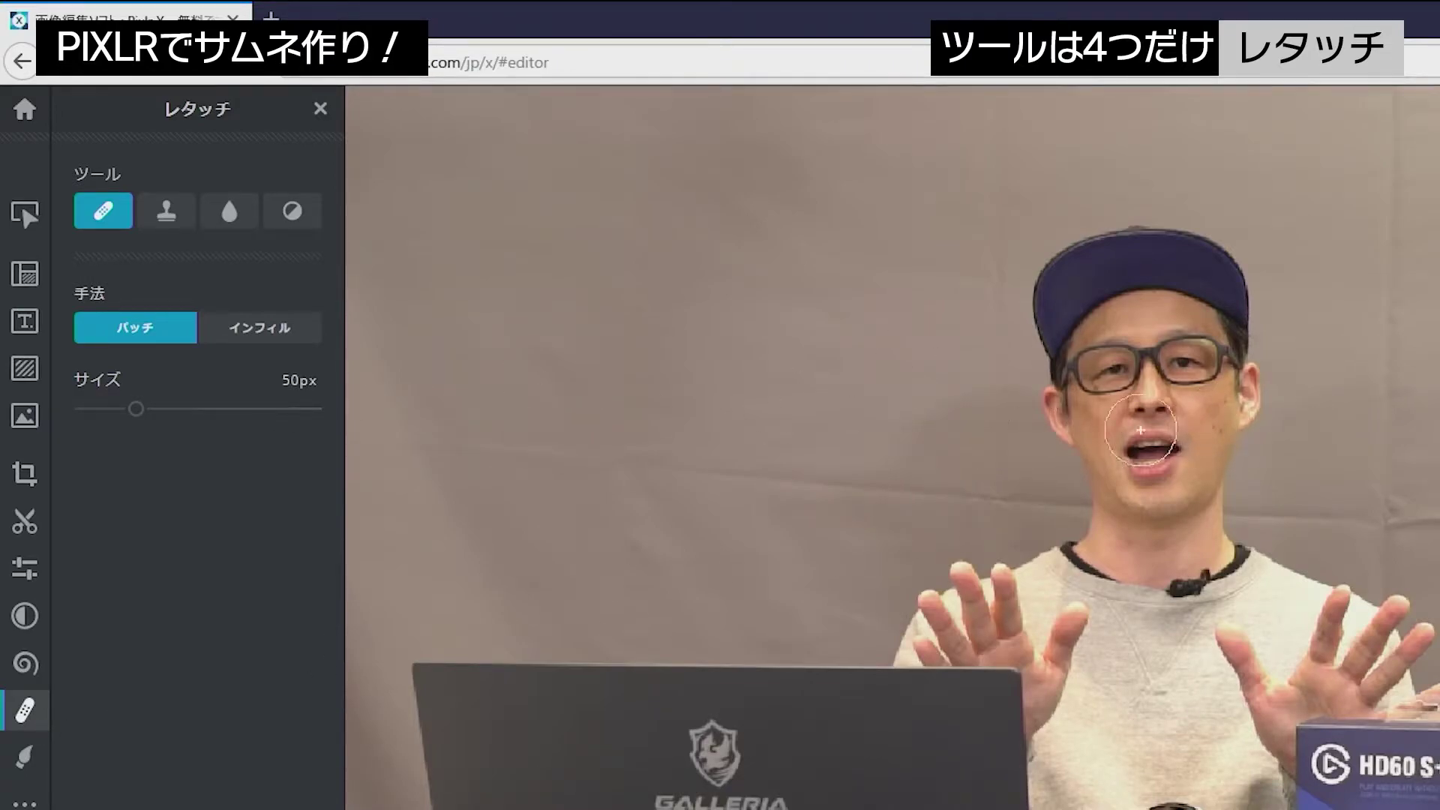
{"action": "left_click_drag", "start_coordinate": [136, 409], "coordinate": [90, 411]}
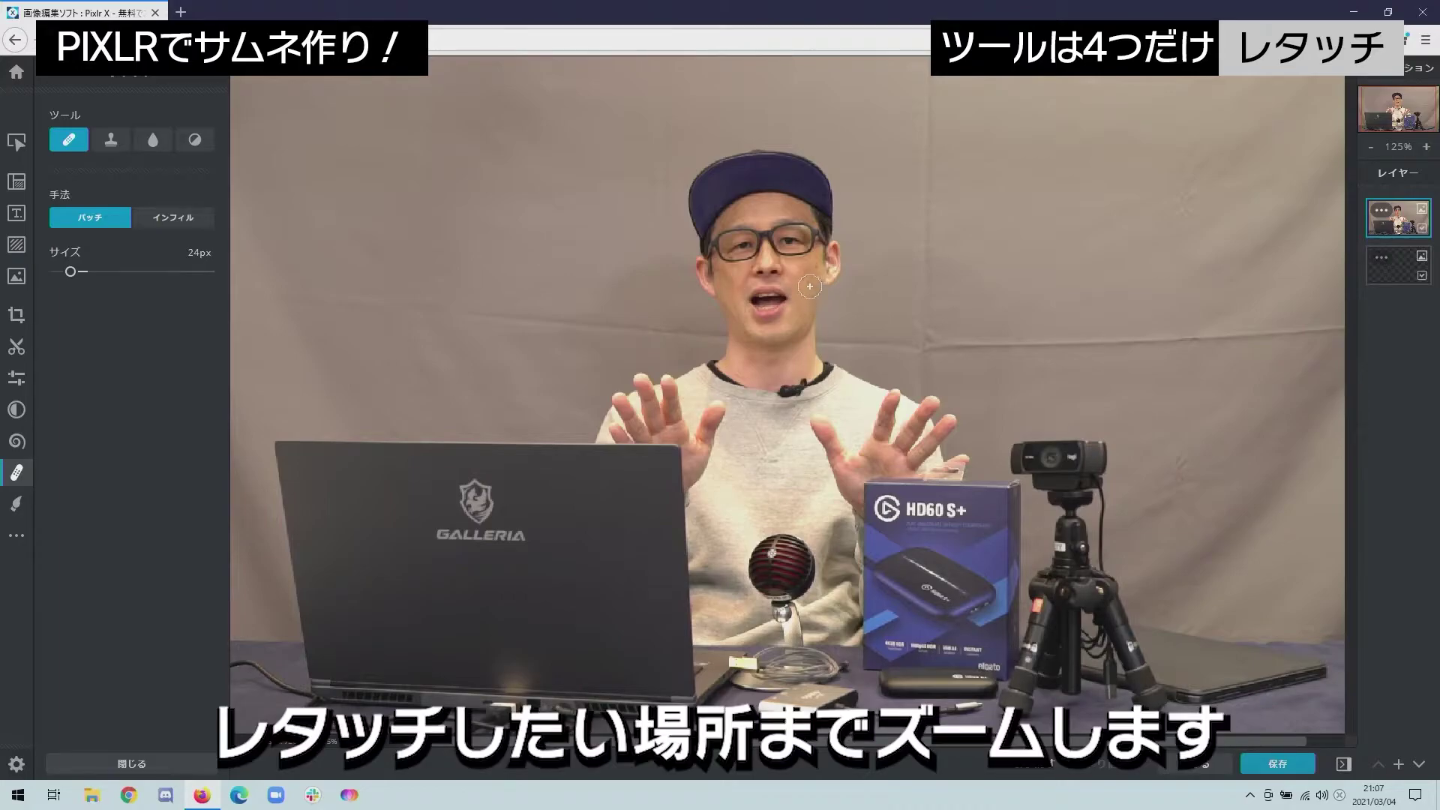
Zoom in on the face and heal the dark spots on the right cheek.
{"action": "scroll", "coordinate": [817, 282], "scroll_direction": "up", "scroll_amount": 2}
{"action": "scroll", "coordinate": [816, 282], "scroll_direction": "up", "scroll_amount": 2}
{"action": "scroll", "coordinate": [817, 282], "scroll_direction": "up", "scroll_amount": 2}
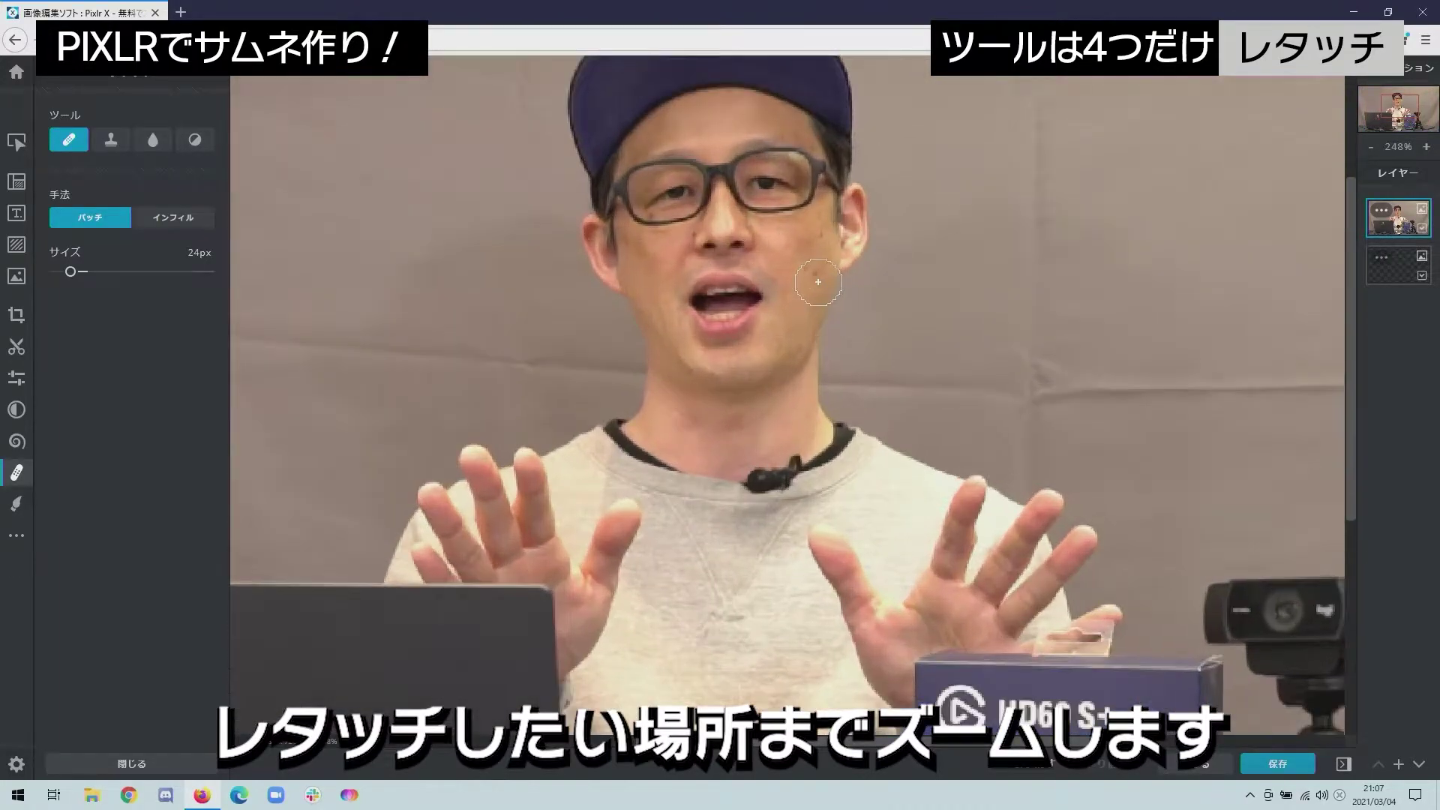
{"action": "scroll", "coordinate": [817, 282], "scroll_direction": "up", "scroll_amount": 2}
{"action": "left_click_drag", "start_coordinate": [786, 242], "coordinate": [783, 318]}
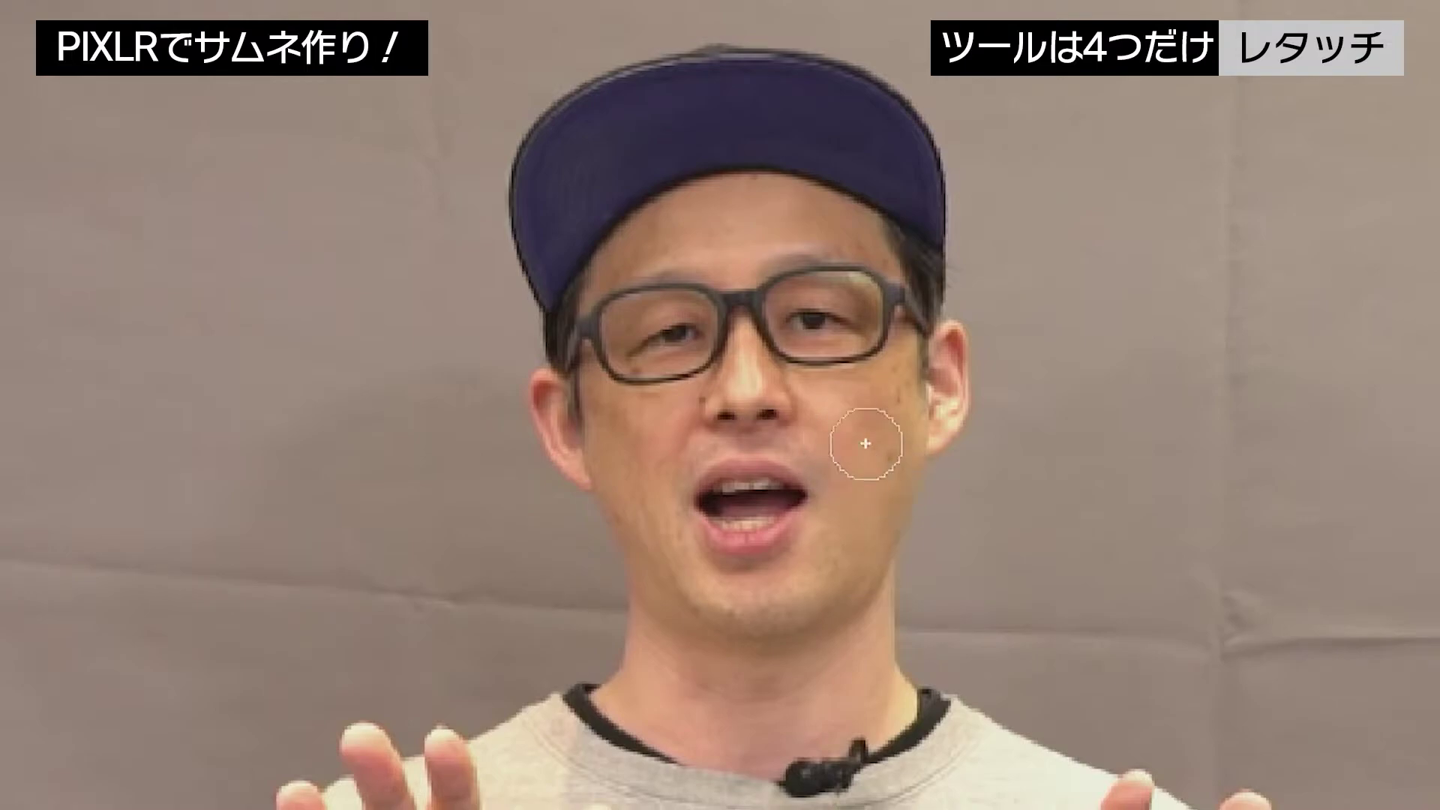
{"action": "left_click", "coordinate": [870, 457]}
{"action": "left_click", "coordinate": [868, 409]}
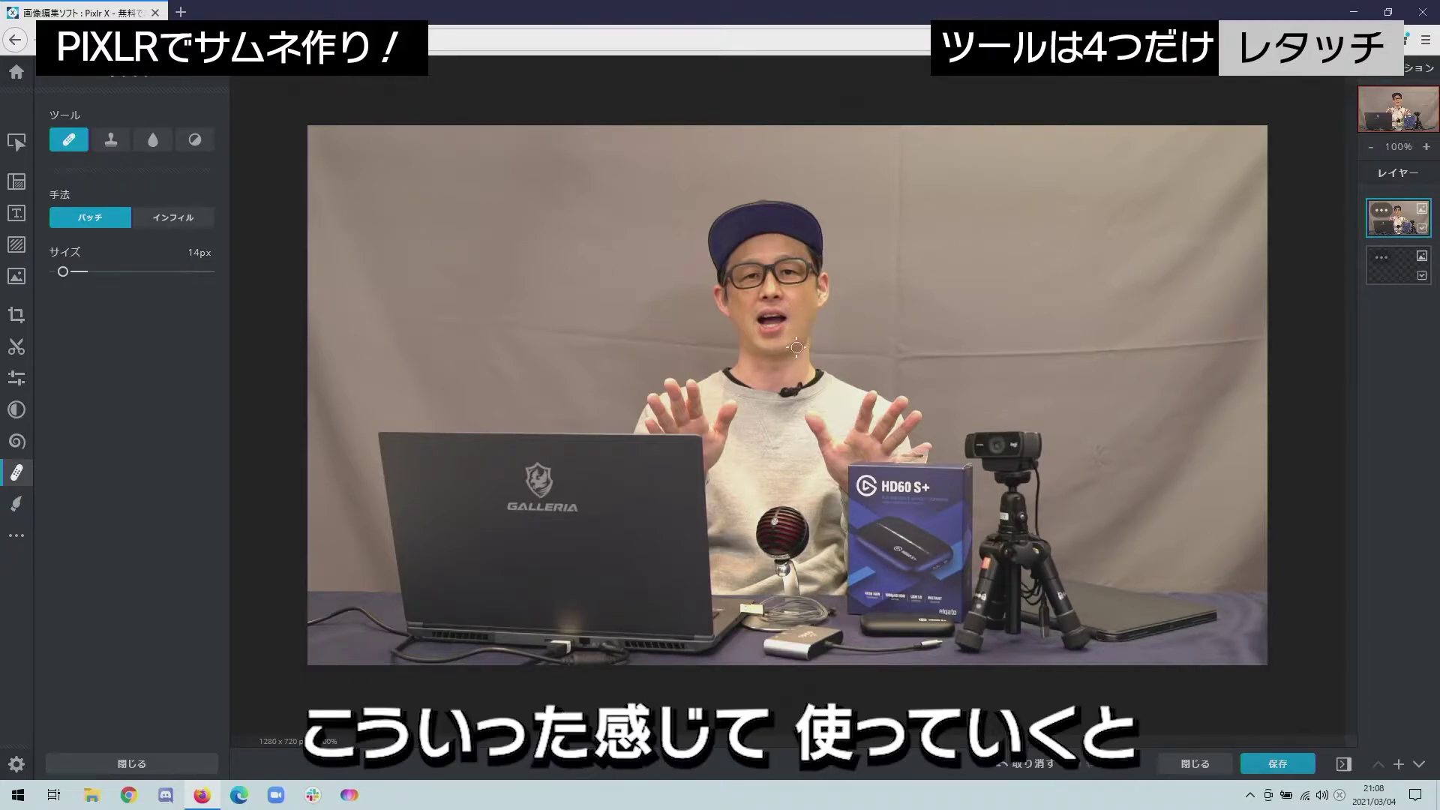
{"action": "scroll", "coordinate": [799, 347], "scroll_direction": "up", "scroll_amount": 5}
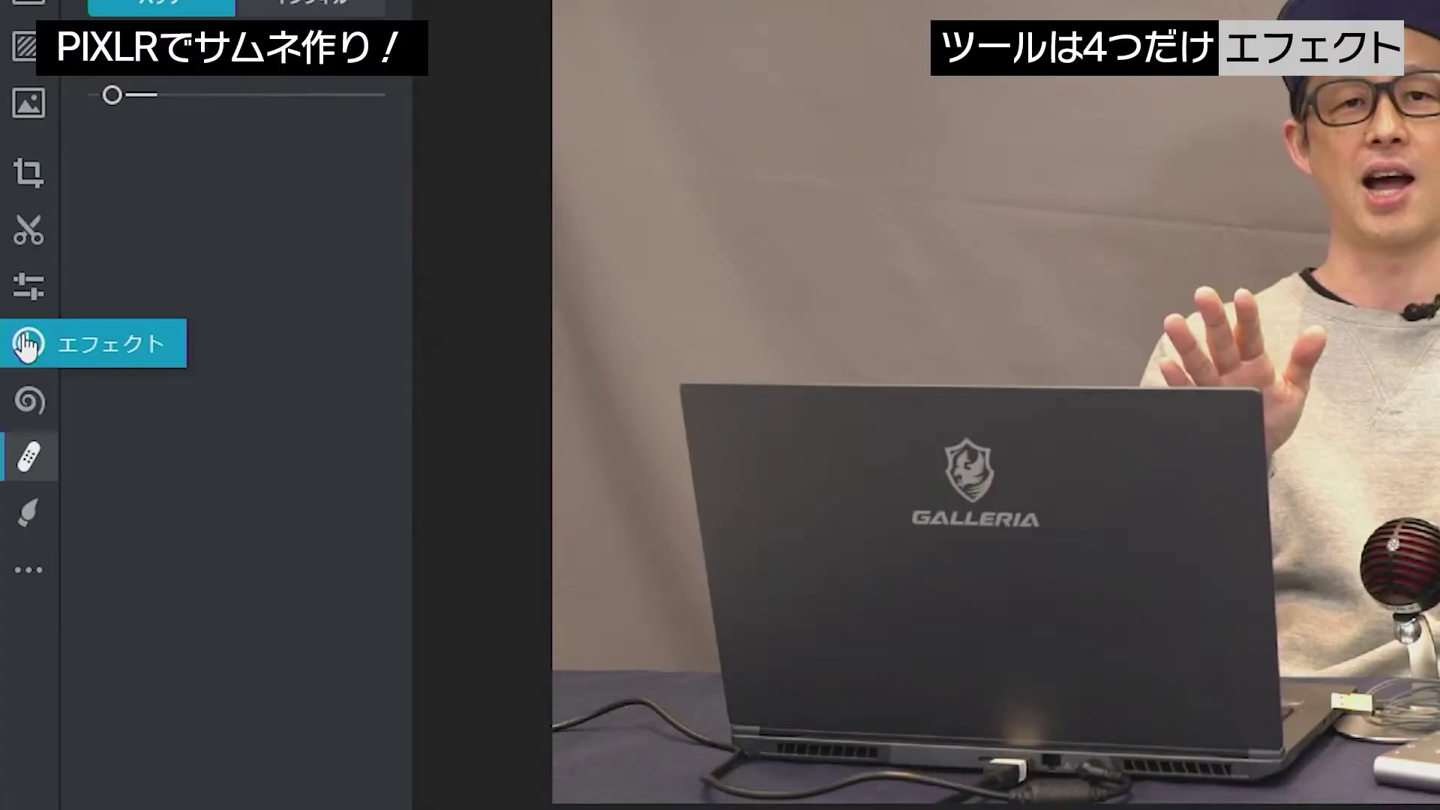
Preview MATTE, DEEP, FILM, SUNNY and GRITTY portrait effects, then apply DEEP.
{"action": "left_click", "coordinate": [26, 345]}
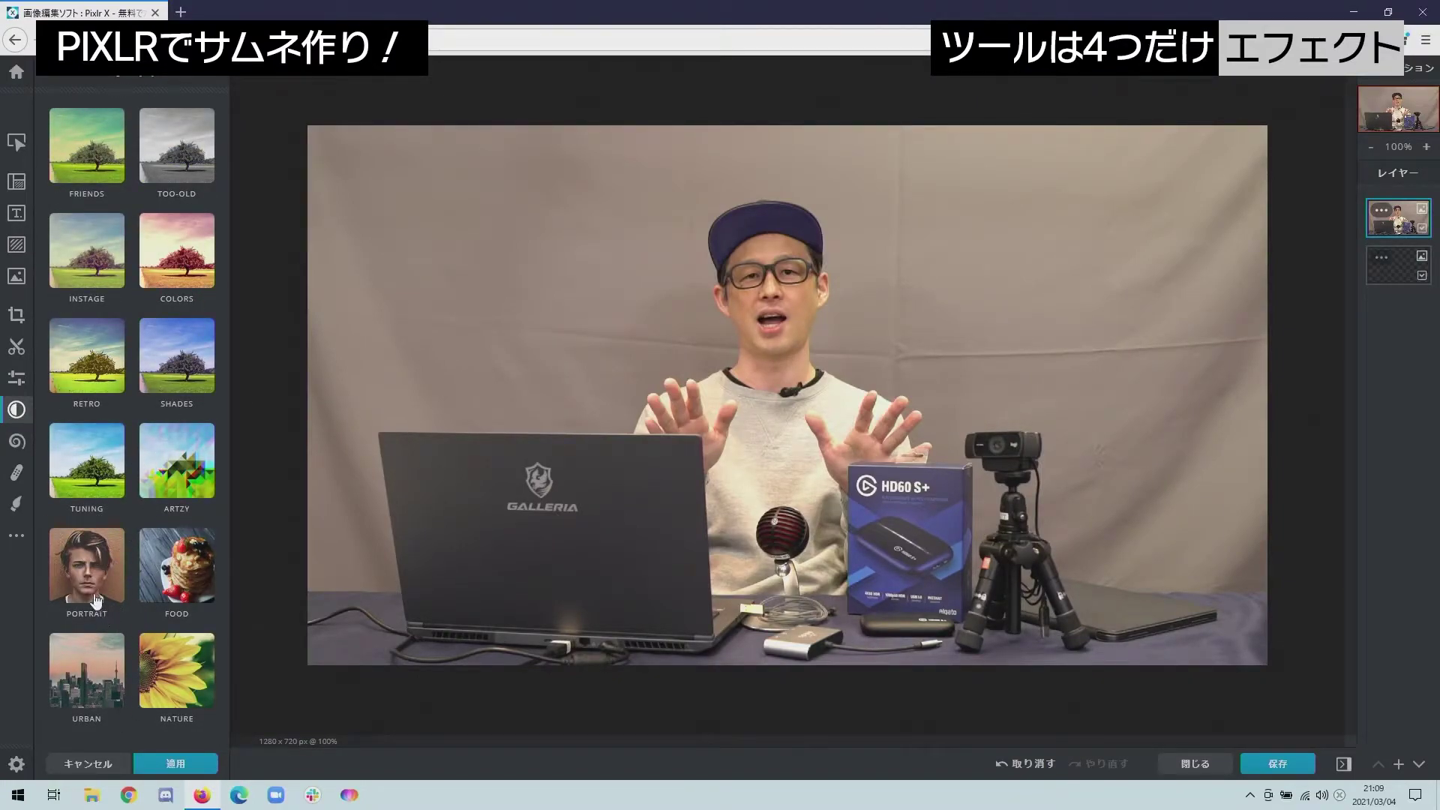
{"action": "left_click", "coordinate": [81, 581]}
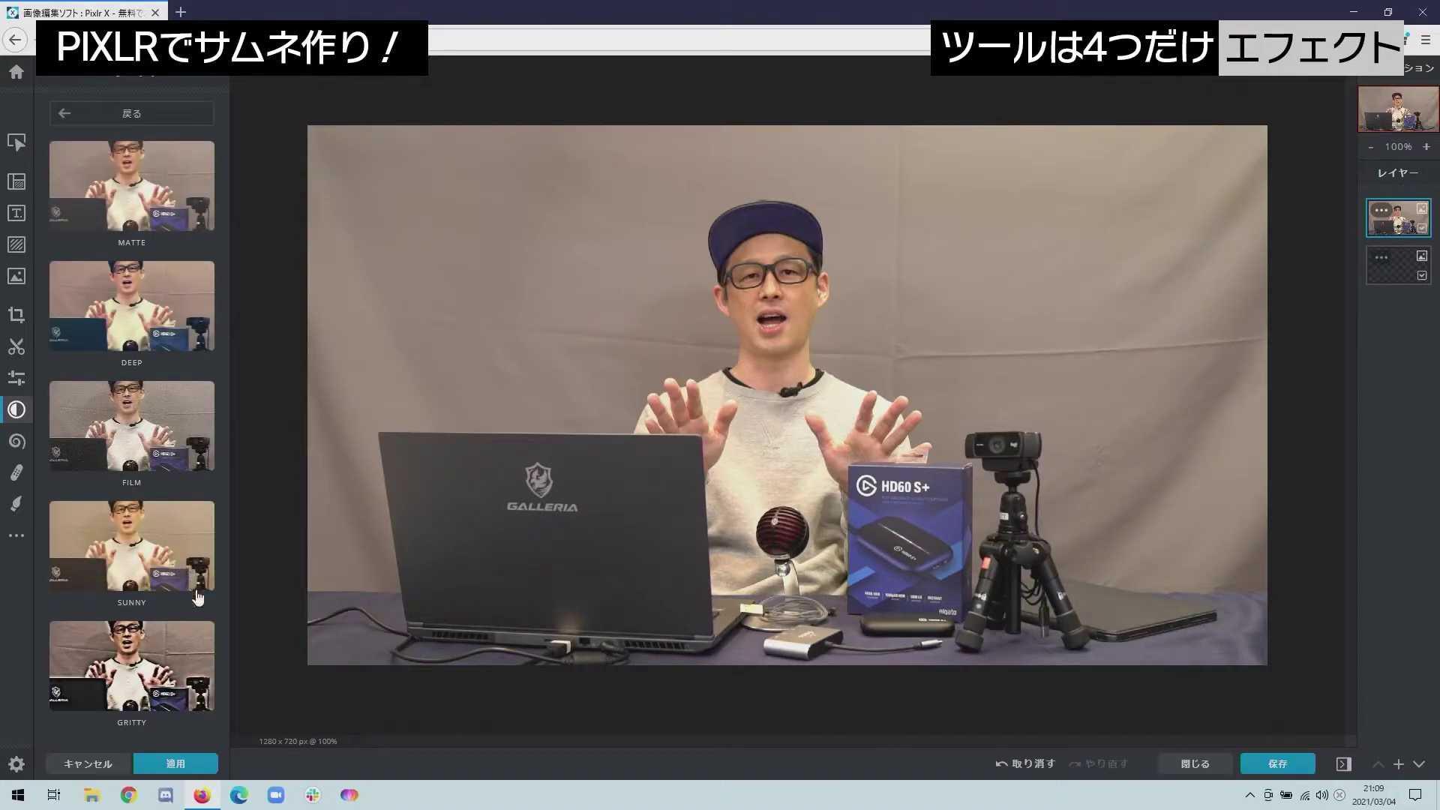
{"action": "left_click", "coordinate": [145, 184]}
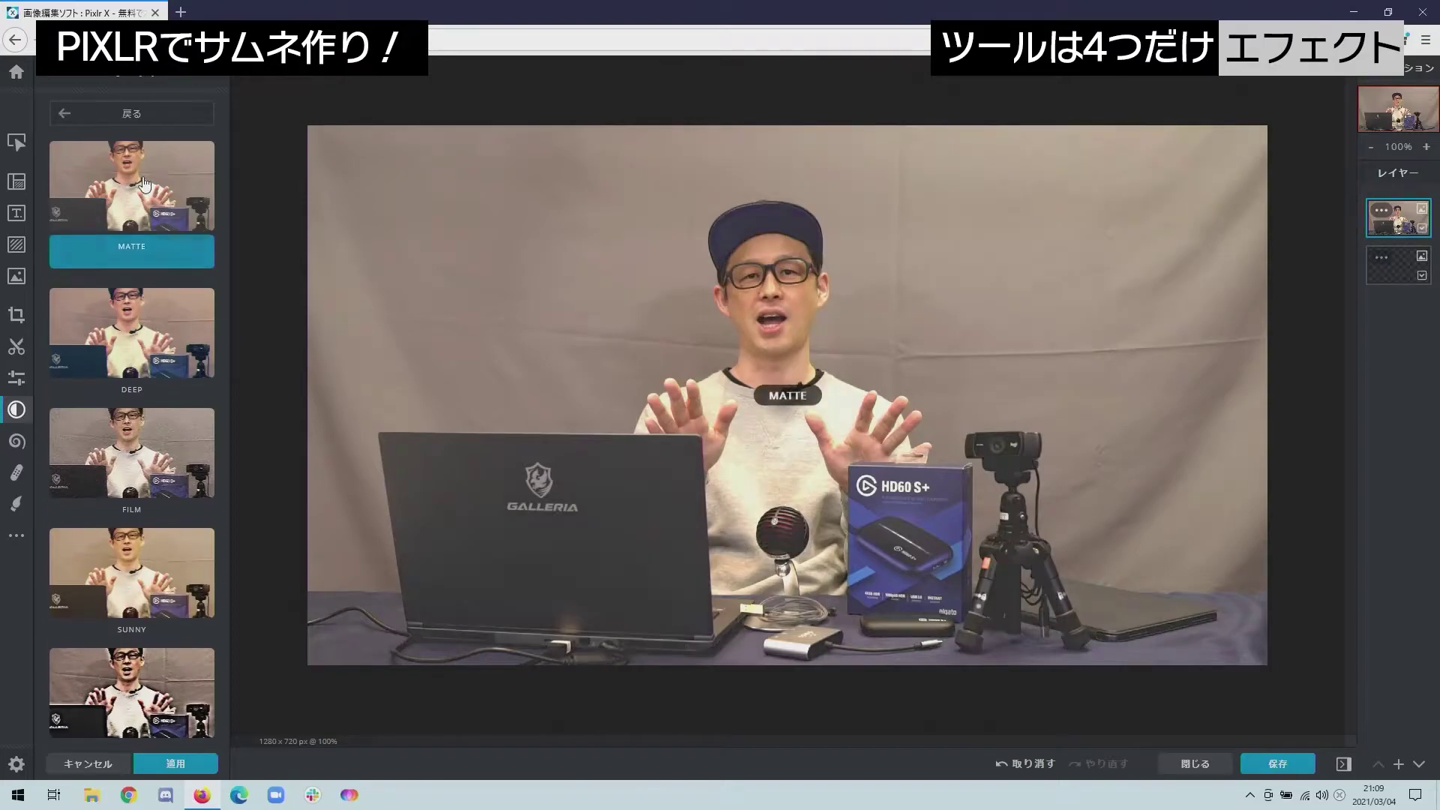
{"action": "left_click", "coordinate": [142, 333]}
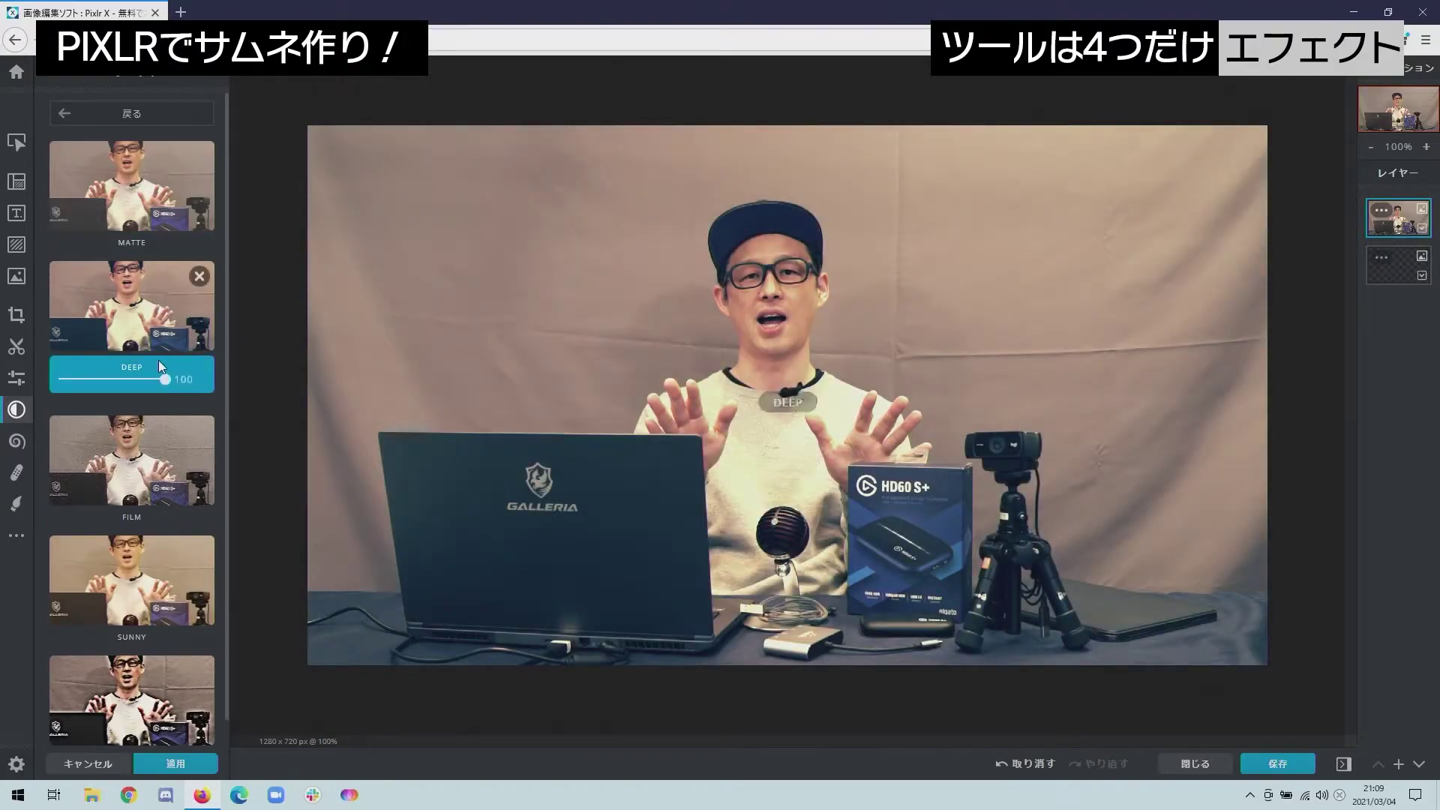
{"action": "left_click", "coordinate": [152, 458]}
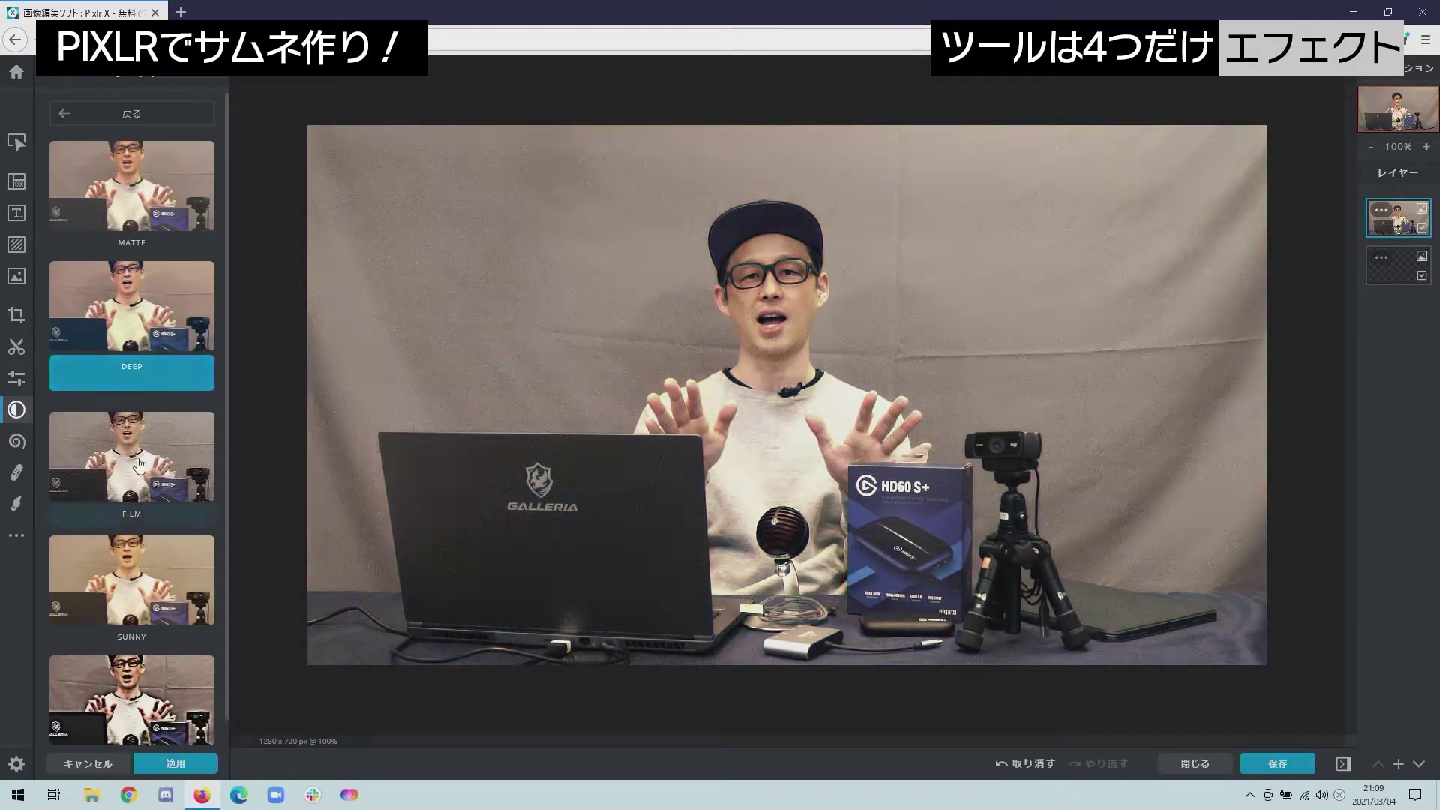
{"action": "left_click", "coordinate": [151, 572]}
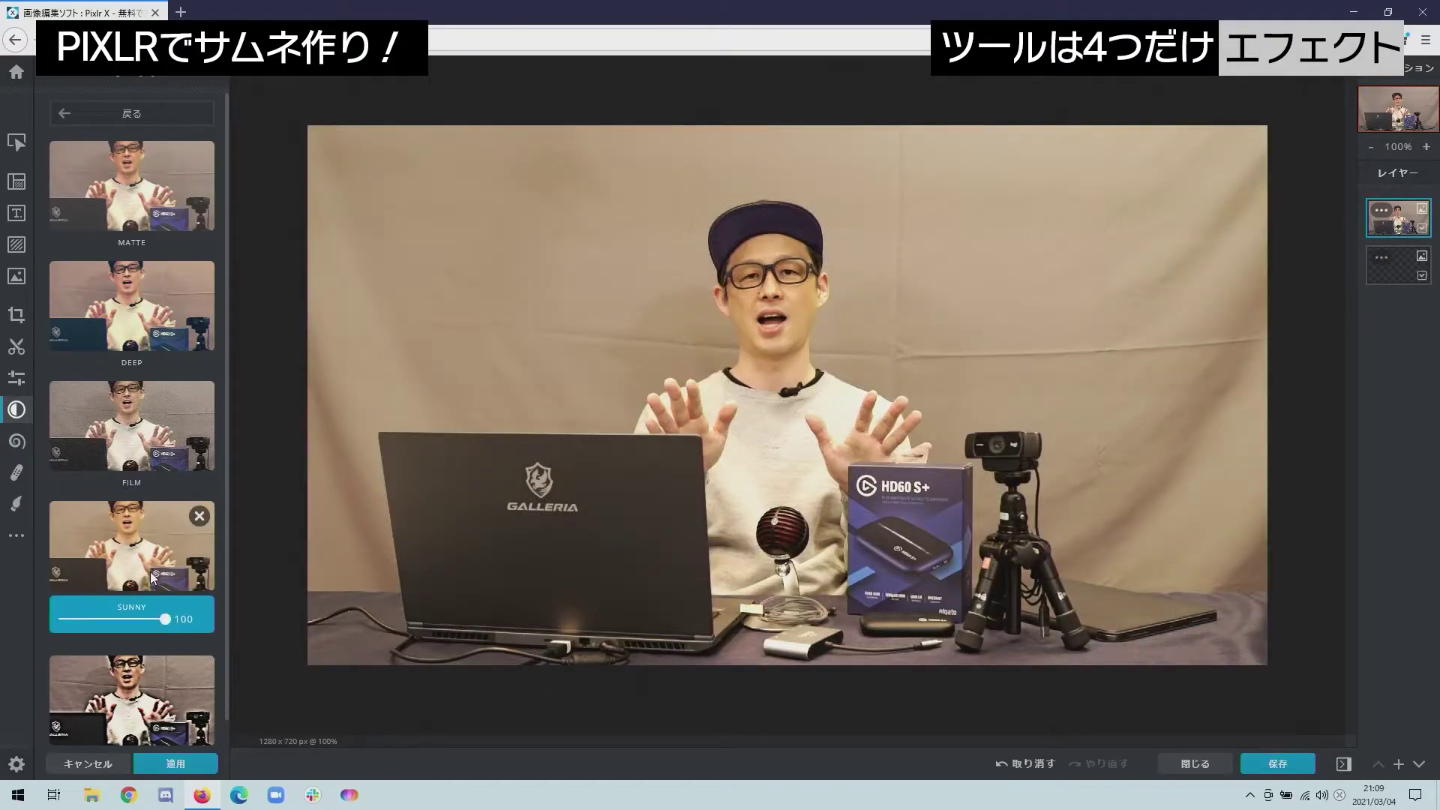
{"action": "left_click", "coordinate": [154, 682]}
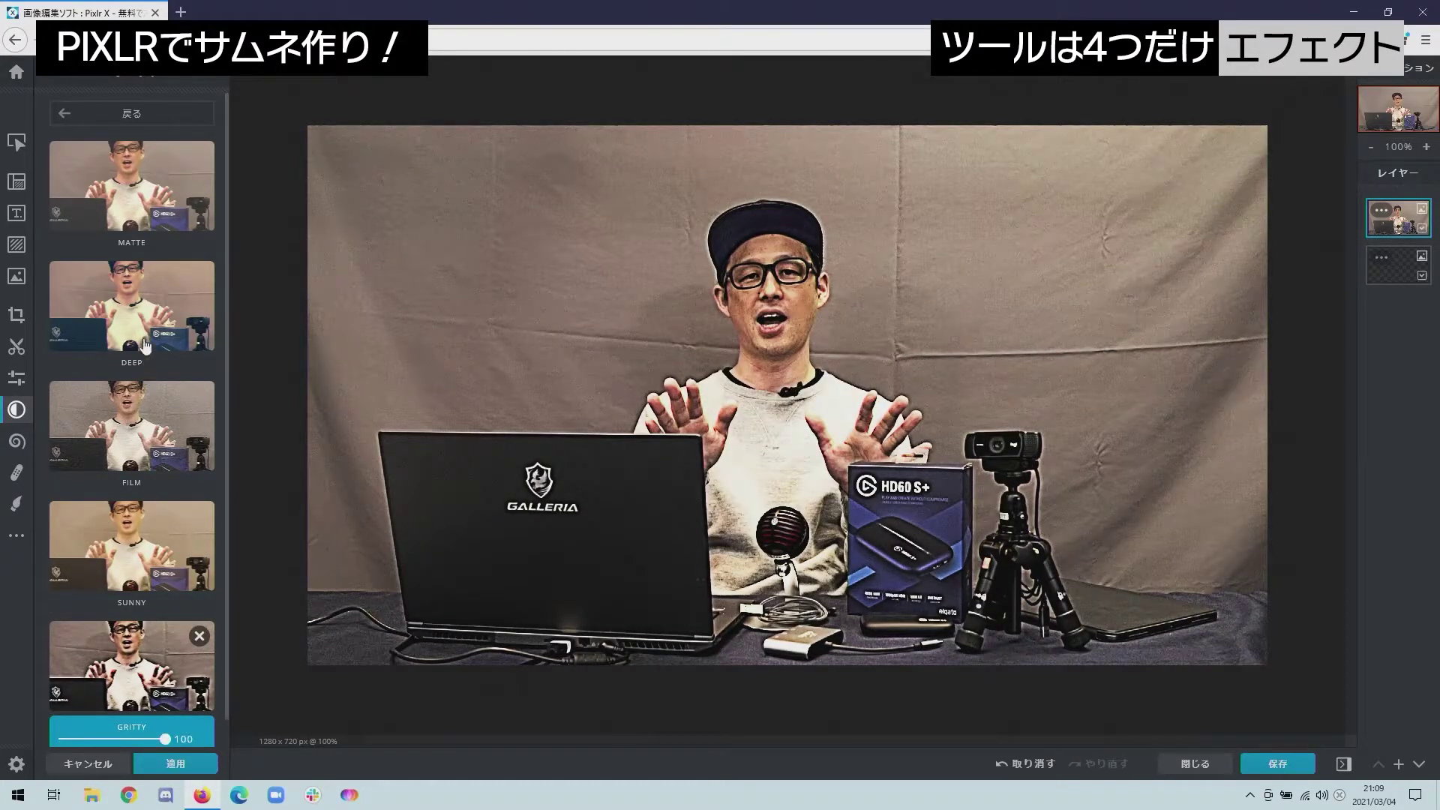
{"action": "left_click", "coordinate": [144, 302]}
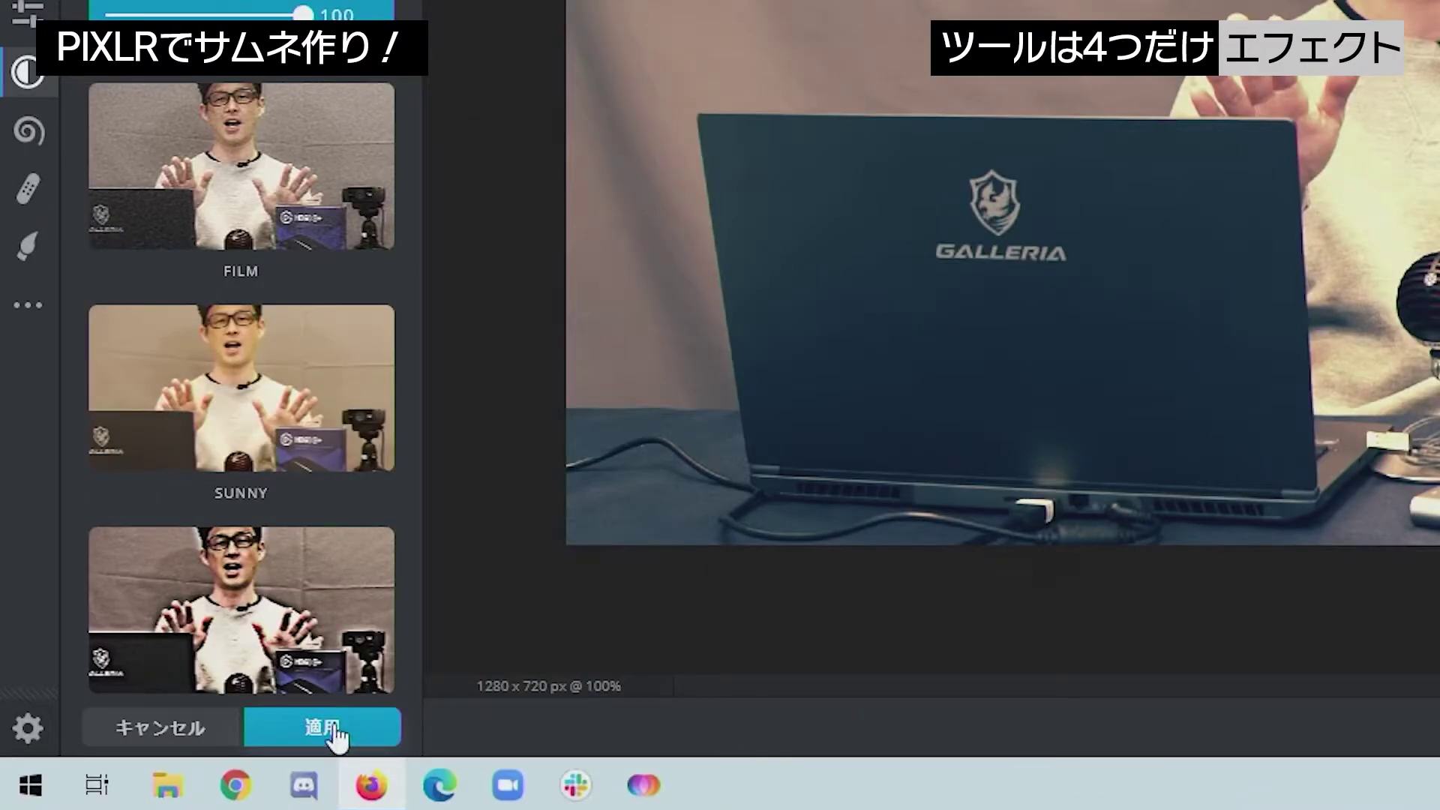
{"action": "left_click", "coordinate": [335, 733]}
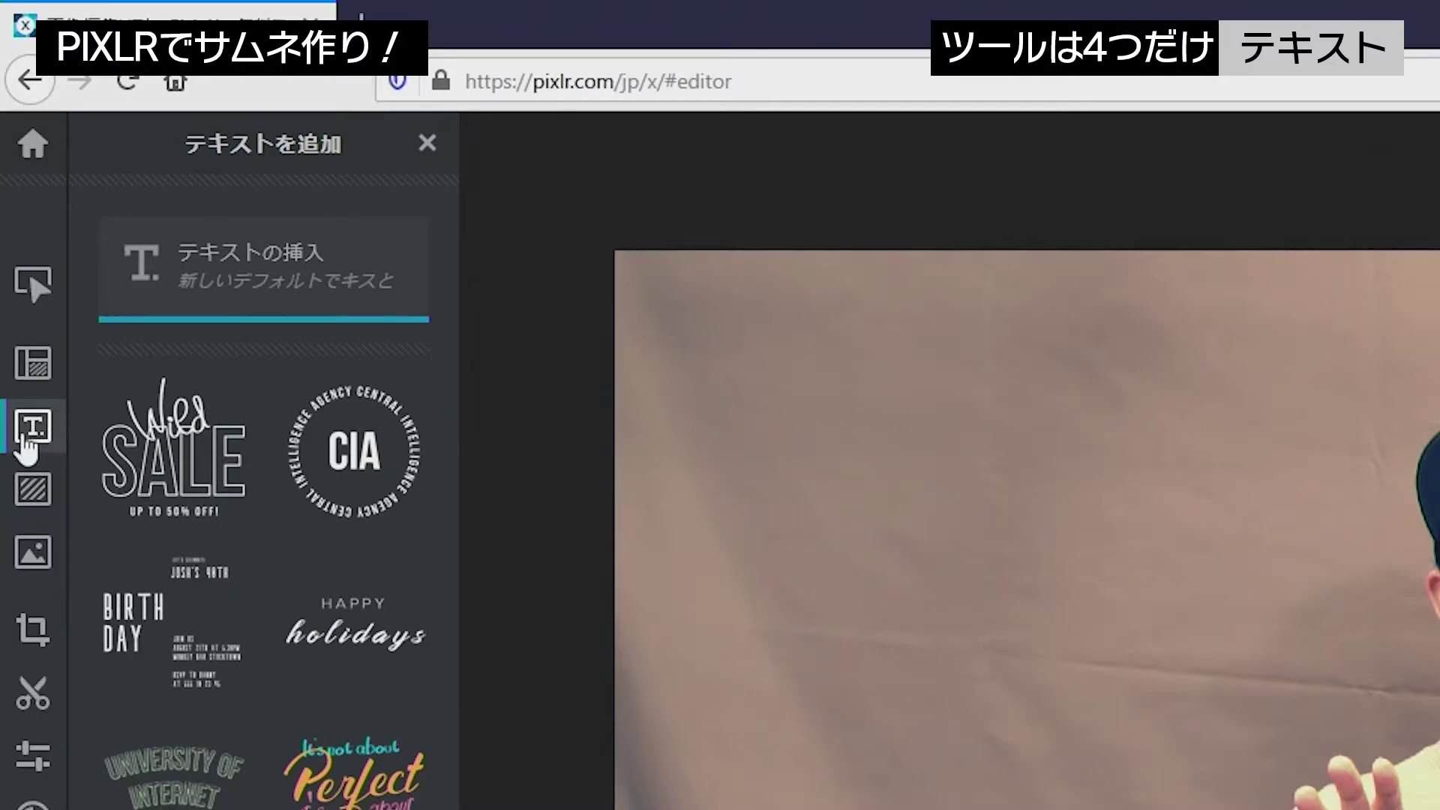
Insert a new default text box and delete its placeholder text.
{"action": "left_click", "coordinate": [24, 449]}
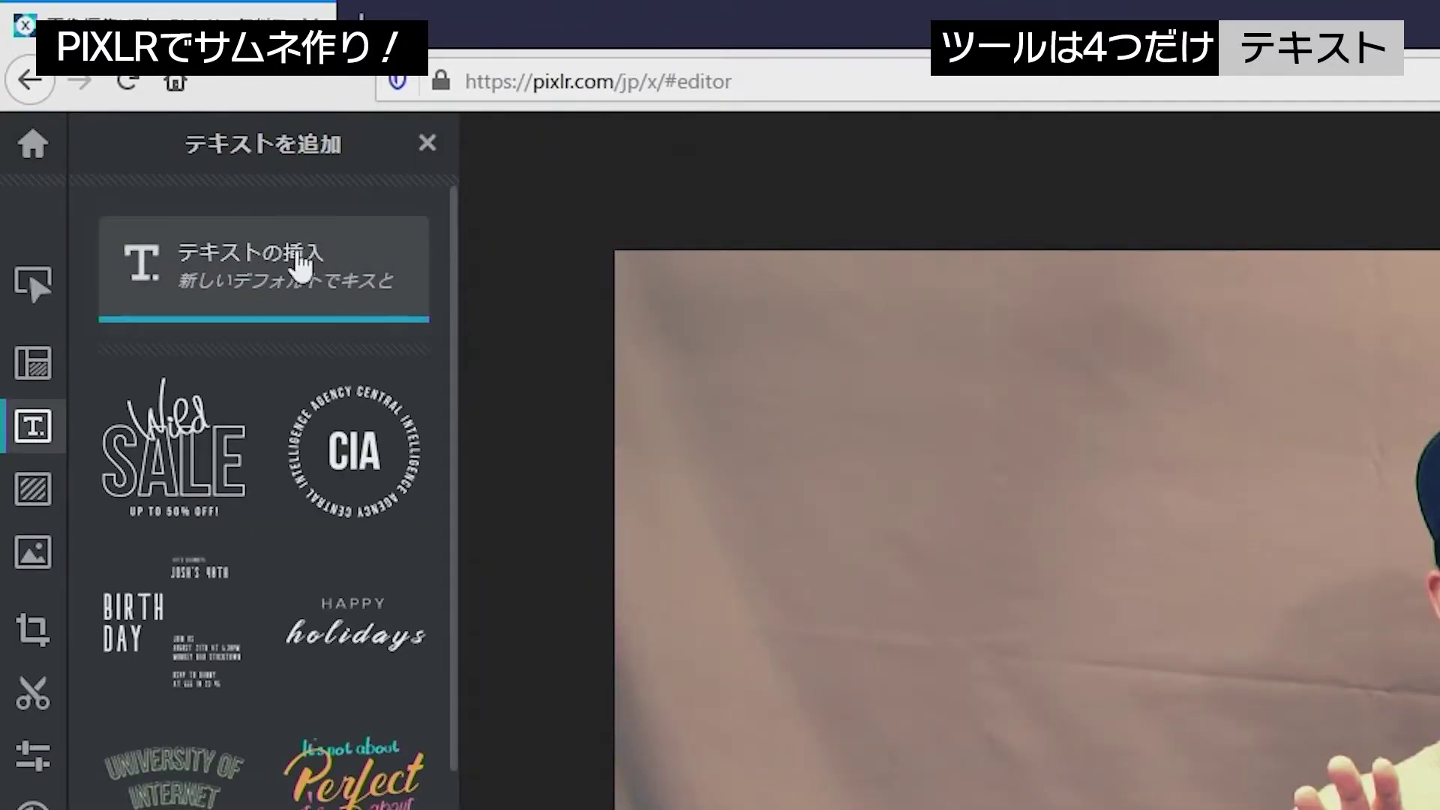
{"action": "left_click", "coordinate": [300, 266]}
{"action": "left_click_drag", "start_coordinate": [258, 531], "coordinate": [106, 532]}
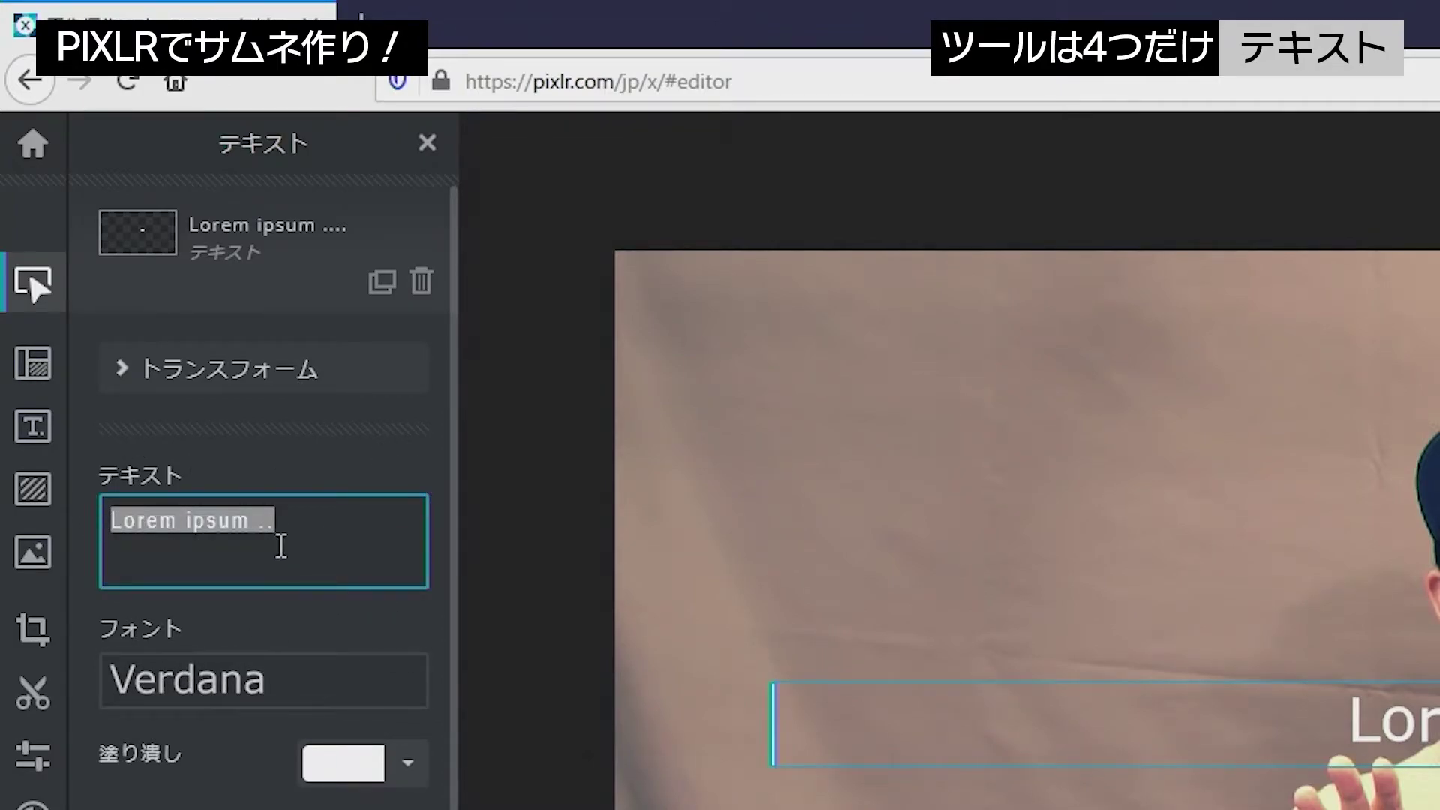
{"action": "key", "text": "BackSpace"}
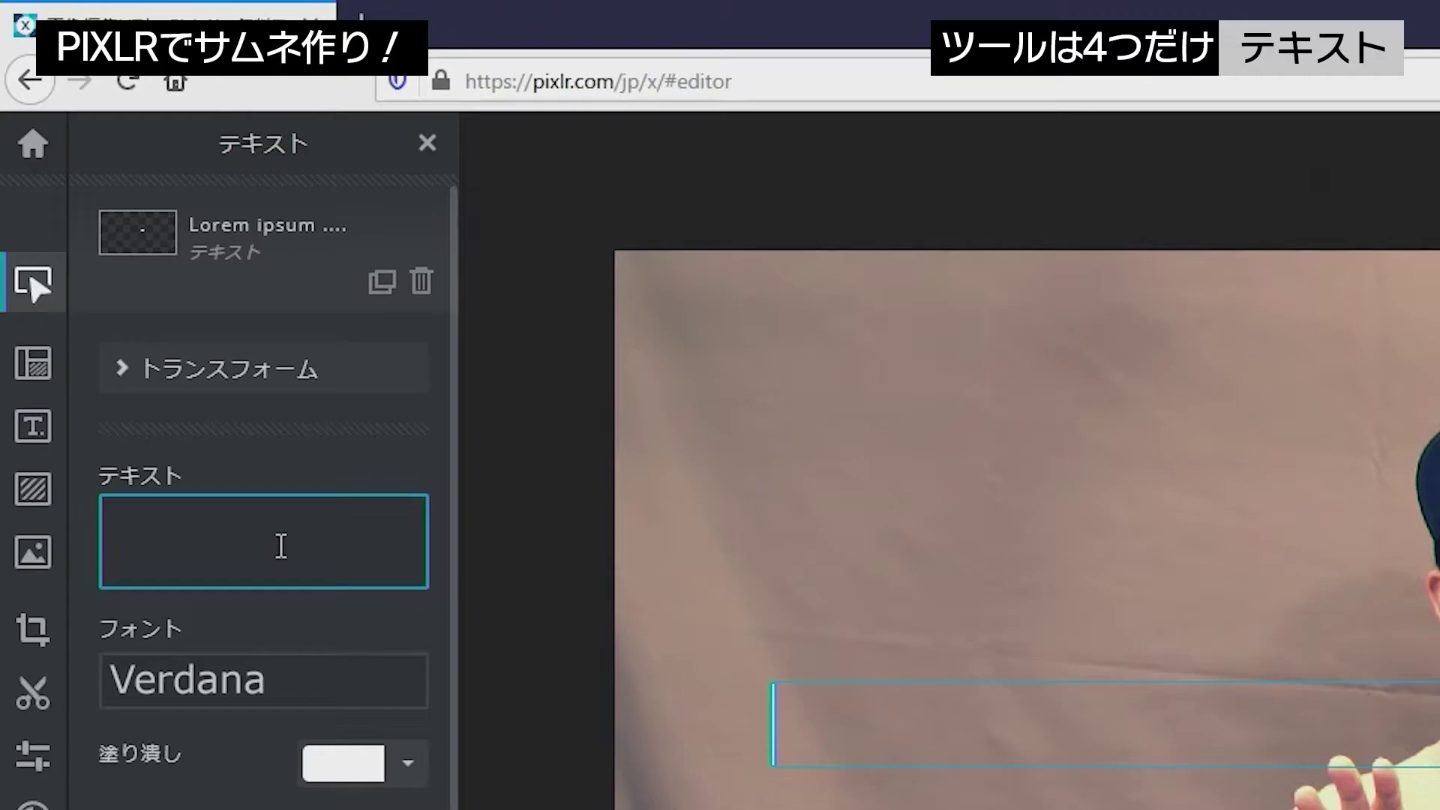
Type the title 'OBSに機材を取り込む方法！！' and move it toward the top.
{"action": "type", "text": "OBS"}
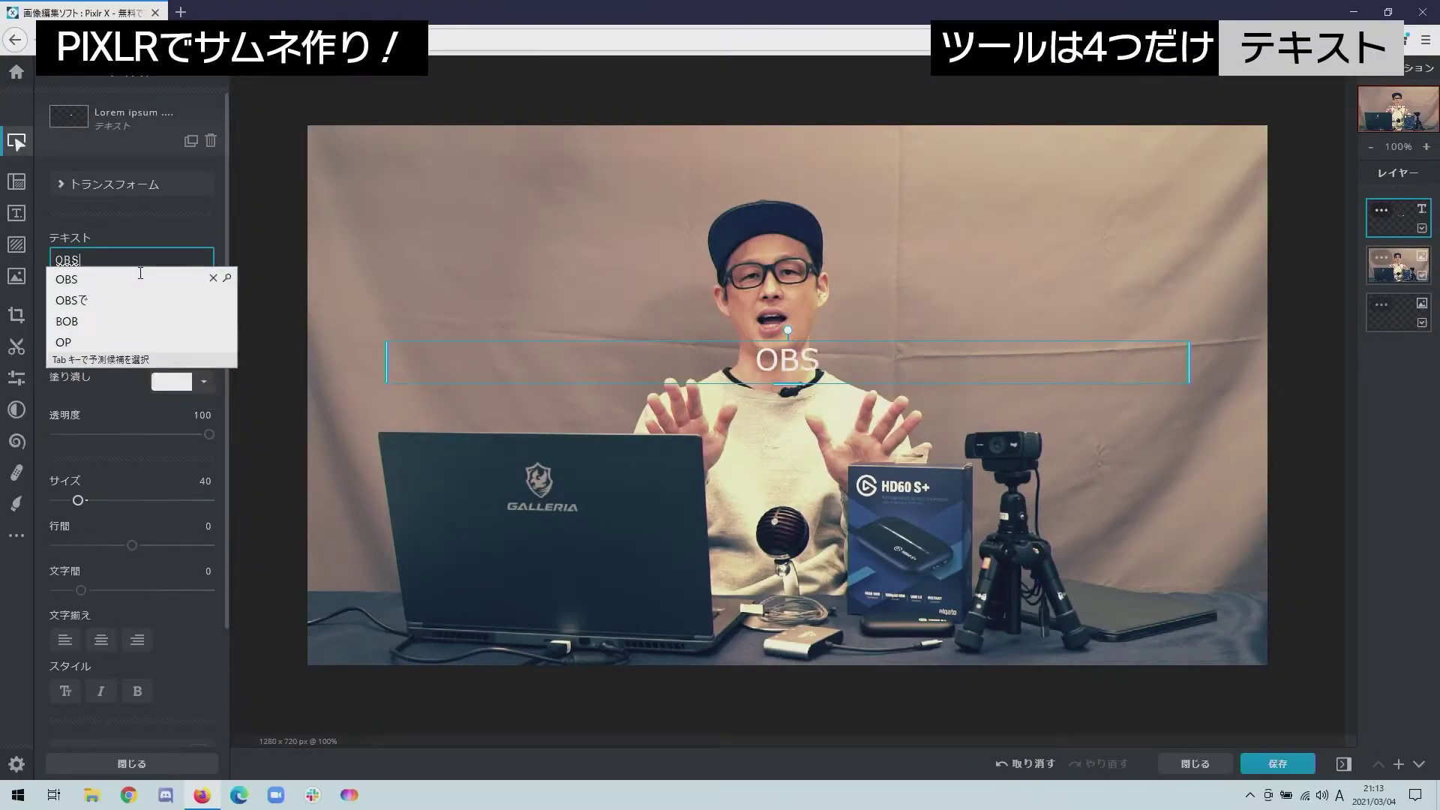
{"action": "key", "text": "Return"}
{"action": "type", "text": "に"}
{"action": "type", "text": "kizaiwo"}
{"action": "key", "text": "space"}
{"action": "type", "text": "torikomu"}
{"action": "key", "text": "space"}
{"action": "key", "text": "space"}
{"action": "key", "text": "Up"}
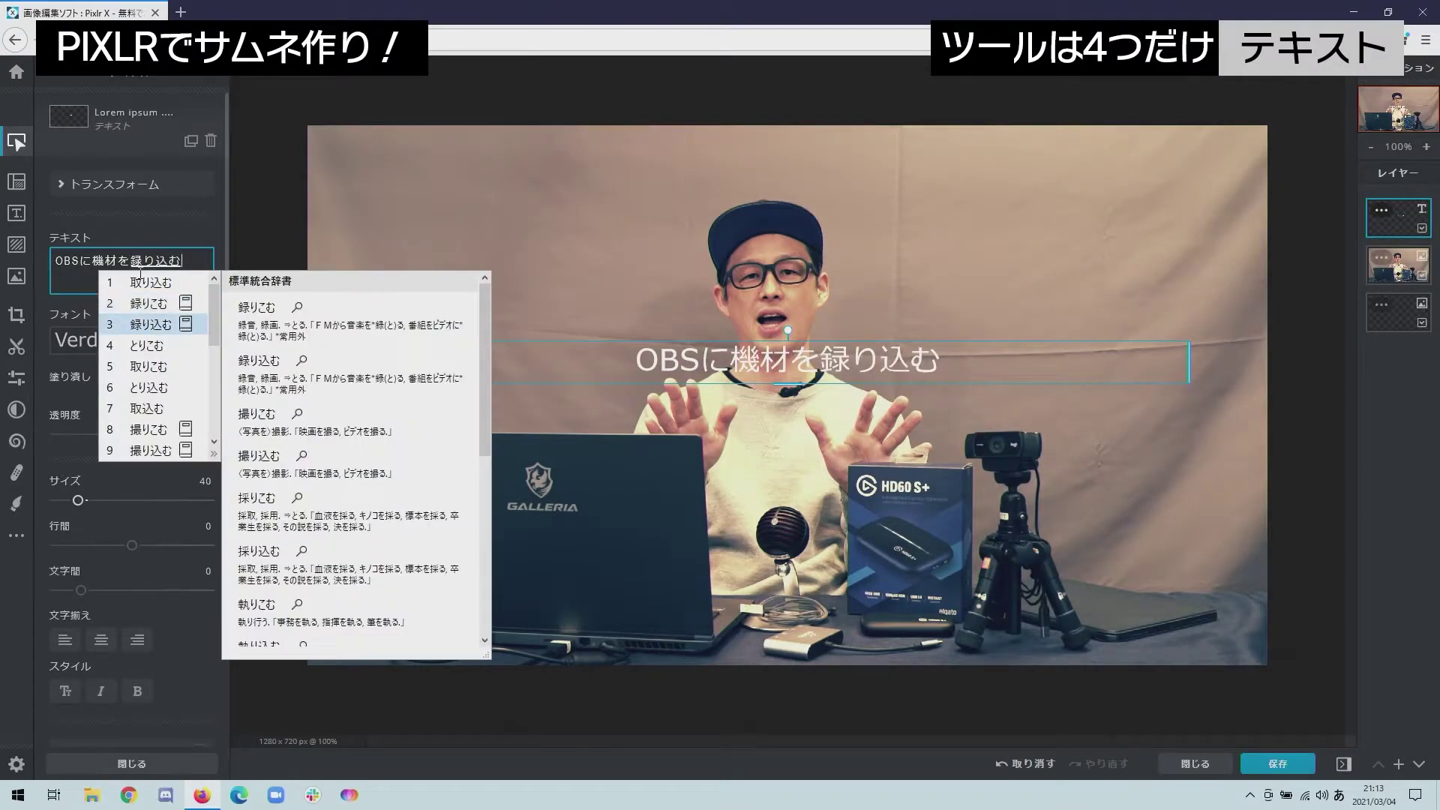
{"action": "key", "text": "Return"}
{"action": "type", "text": "hou"}
{"action": "key", "text": "space"}
{"action": "type", "text": "!!"}
{"action": "key", "text": "Return"}
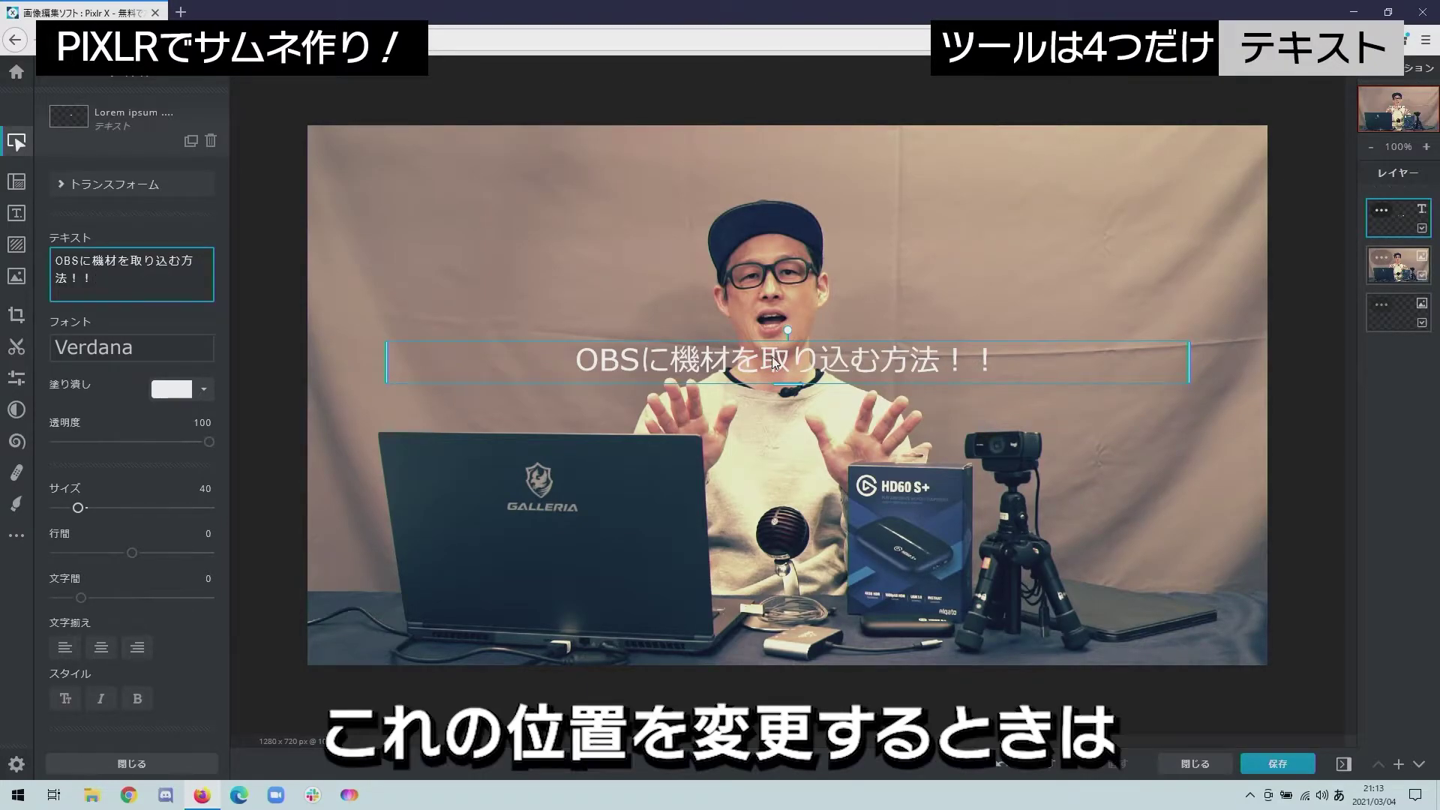
{"action": "left_click_drag", "start_coordinate": [801, 356], "coordinate": [738, 157]}
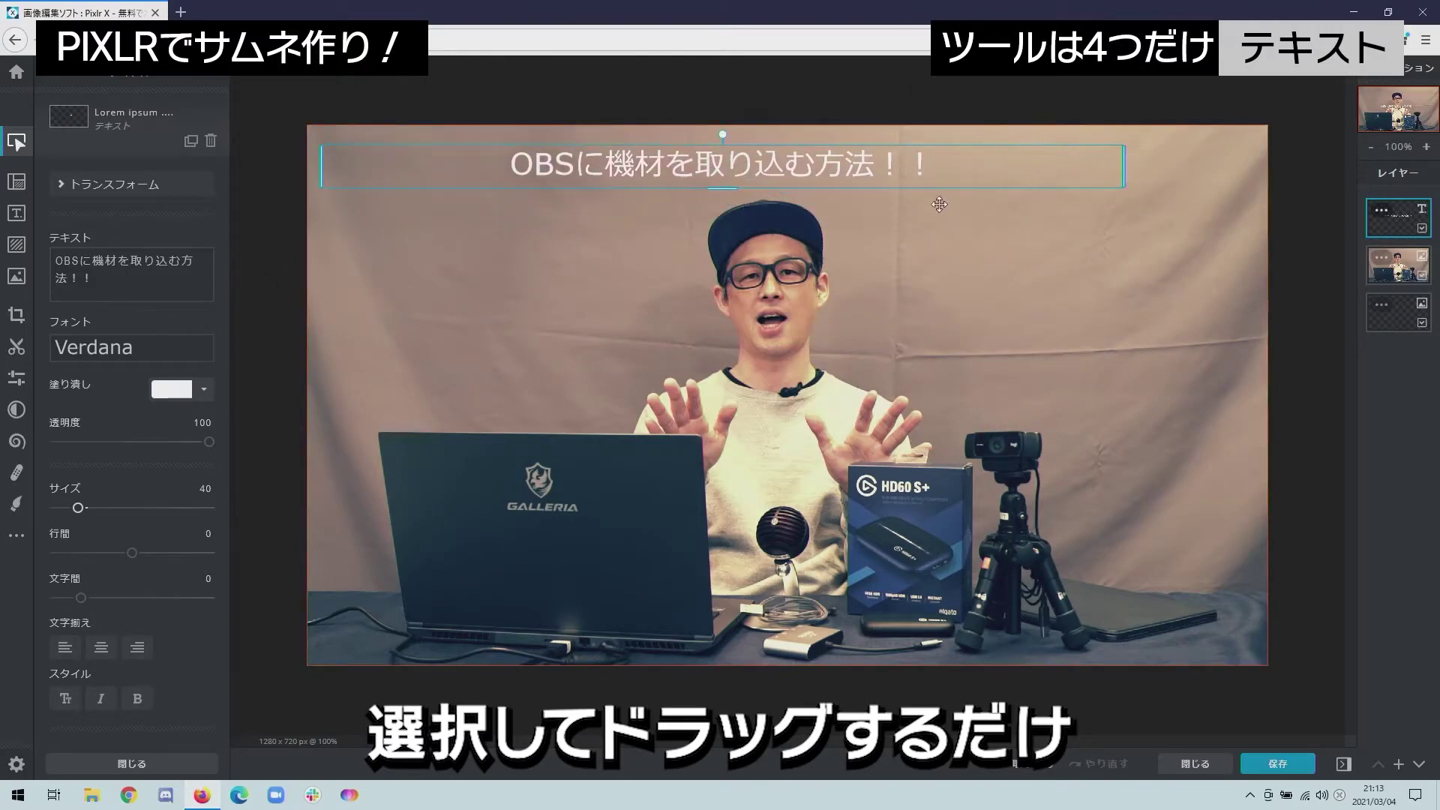
Stretch the title across the top of the photo at size 85 and make it bold.
{"action": "left_click_drag", "start_coordinate": [1123, 174], "coordinate": [774, 195]}
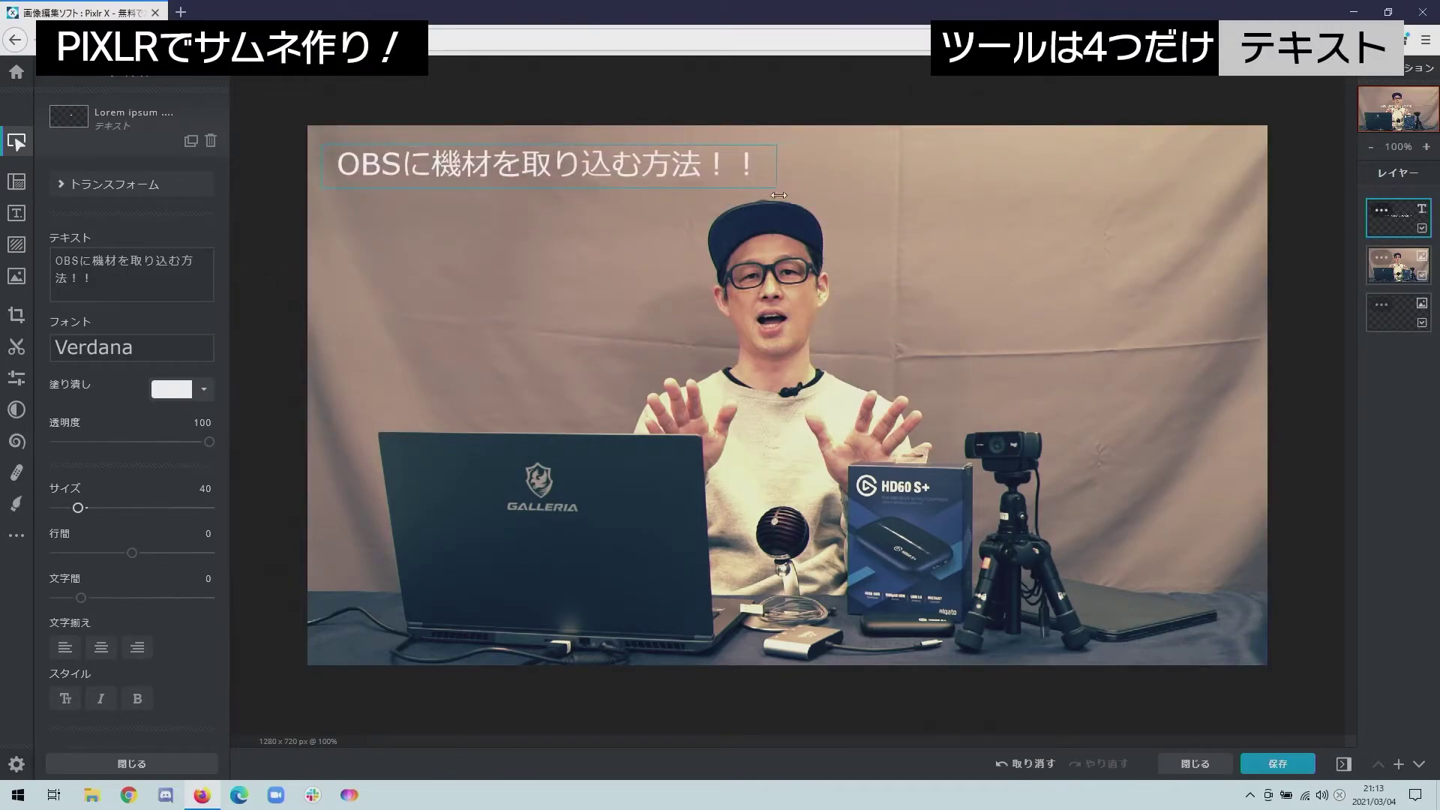
{"action": "left_click_drag", "start_coordinate": [775, 195], "coordinate": [803, 191]}
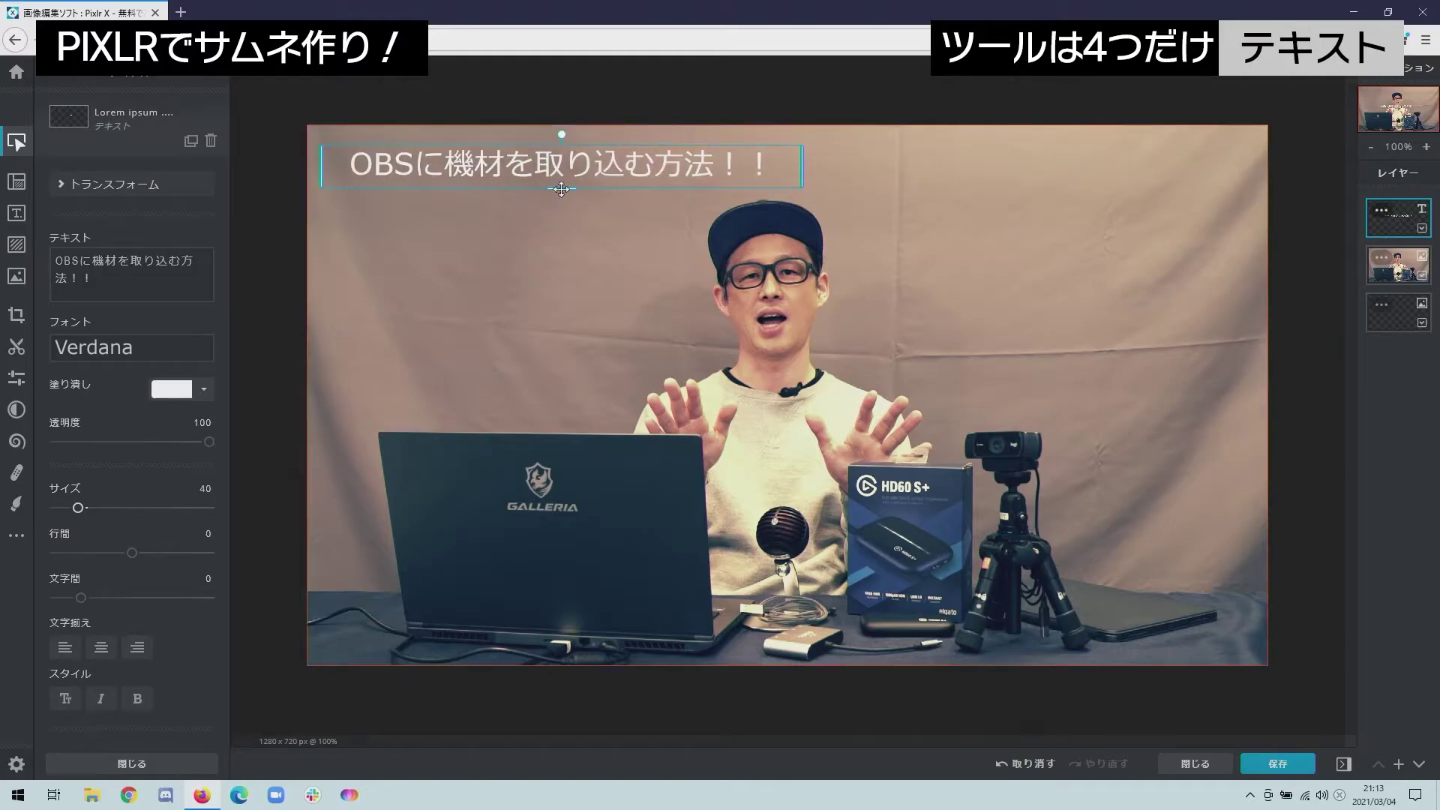
{"action": "mouse_move", "coordinate": [562, 192]}
{"action": "left_mouse_down"}
{"action": "mouse_move", "coordinate": [694, 208]}
{"action": "mouse_move", "coordinate": [820, 193]}
{"action": "left_mouse_up"}
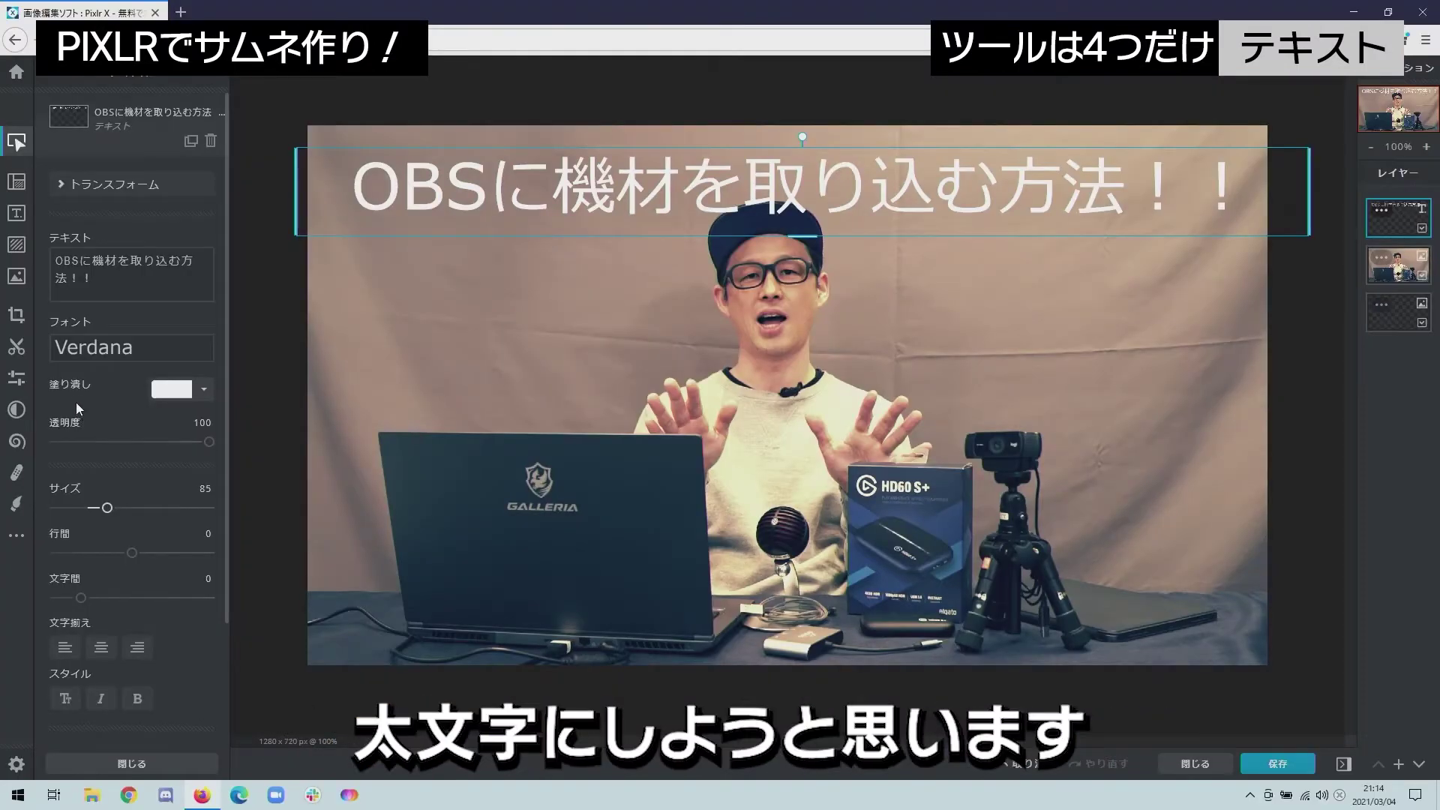
{"action": "scroll", "coordinate": [75, 402], "scroll_direction": "down", "scroll_amount": 1}
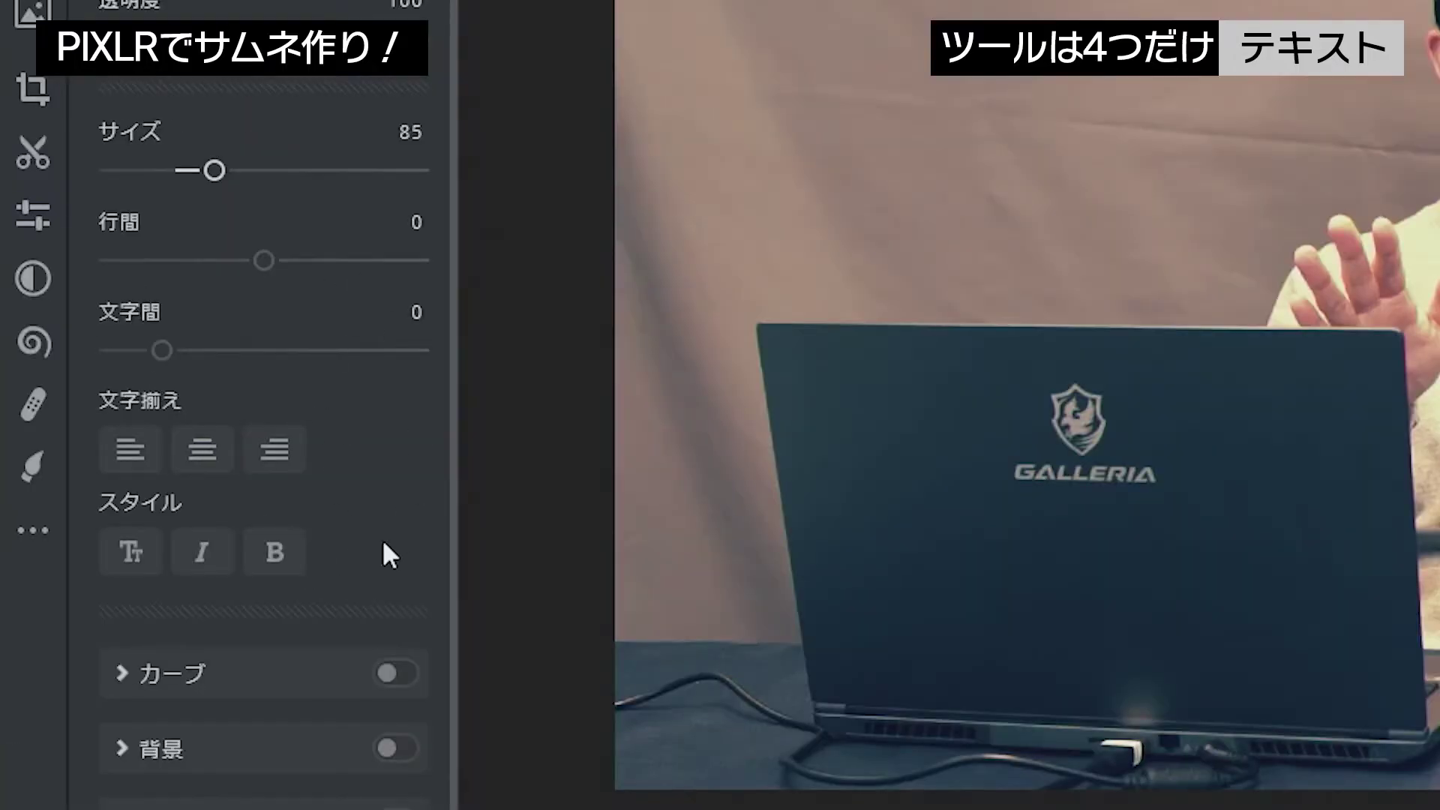
{"action": "left_click", "coordinate": [270, 552]}
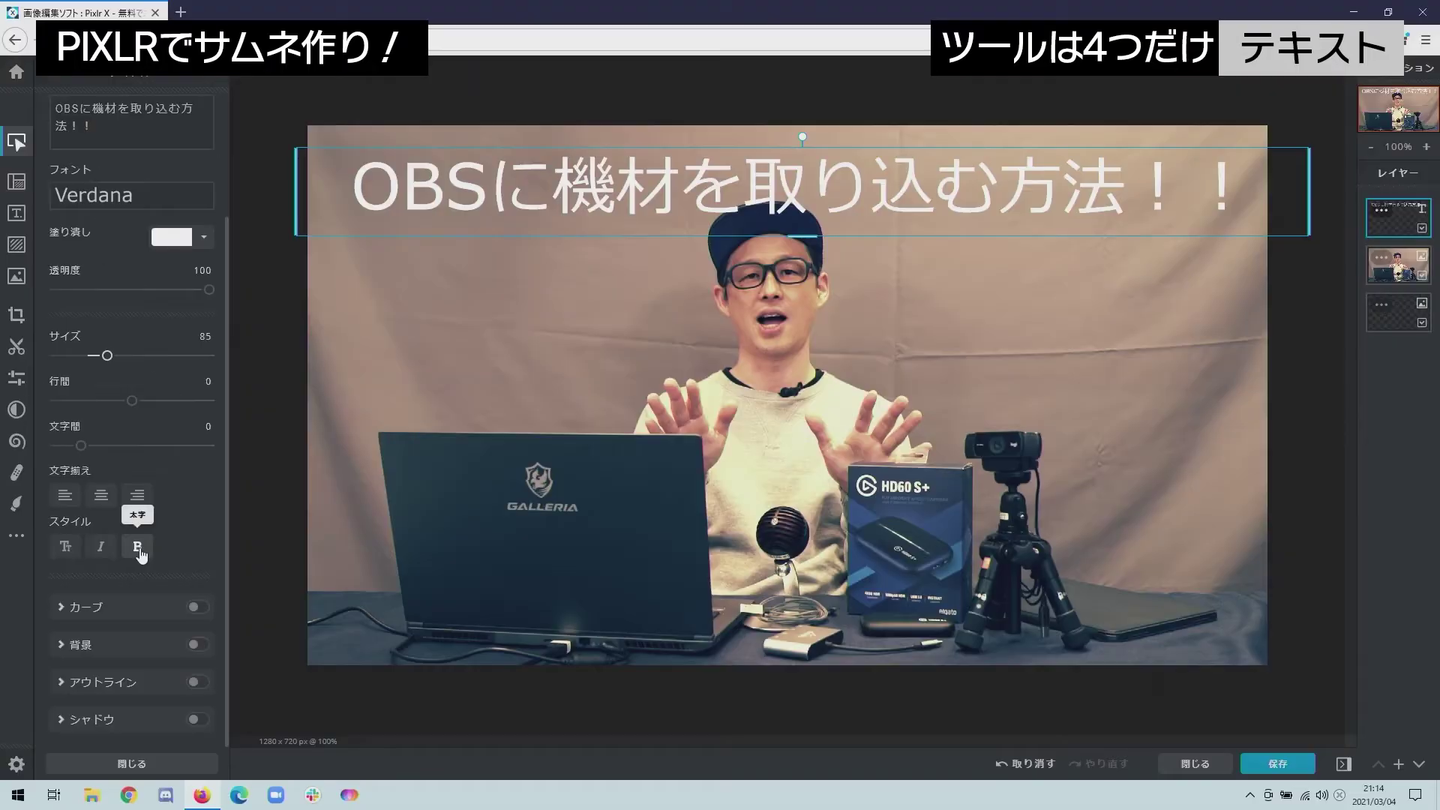
{"action": "left_click", "coordinate": [138, 547]}
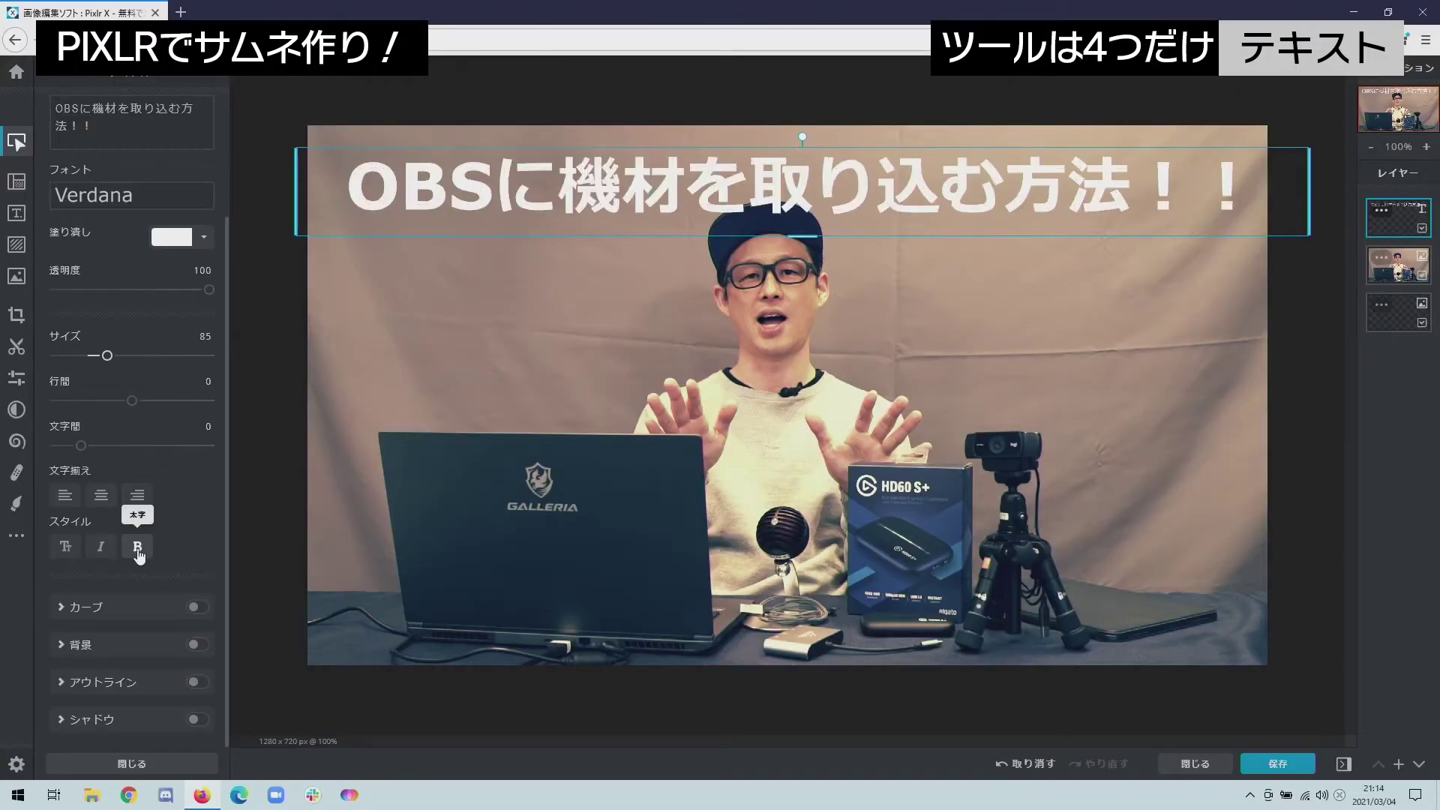
{"action": "left_click_drag", "start_coordinate": [805, 325], "coordinate": [810, 325]}
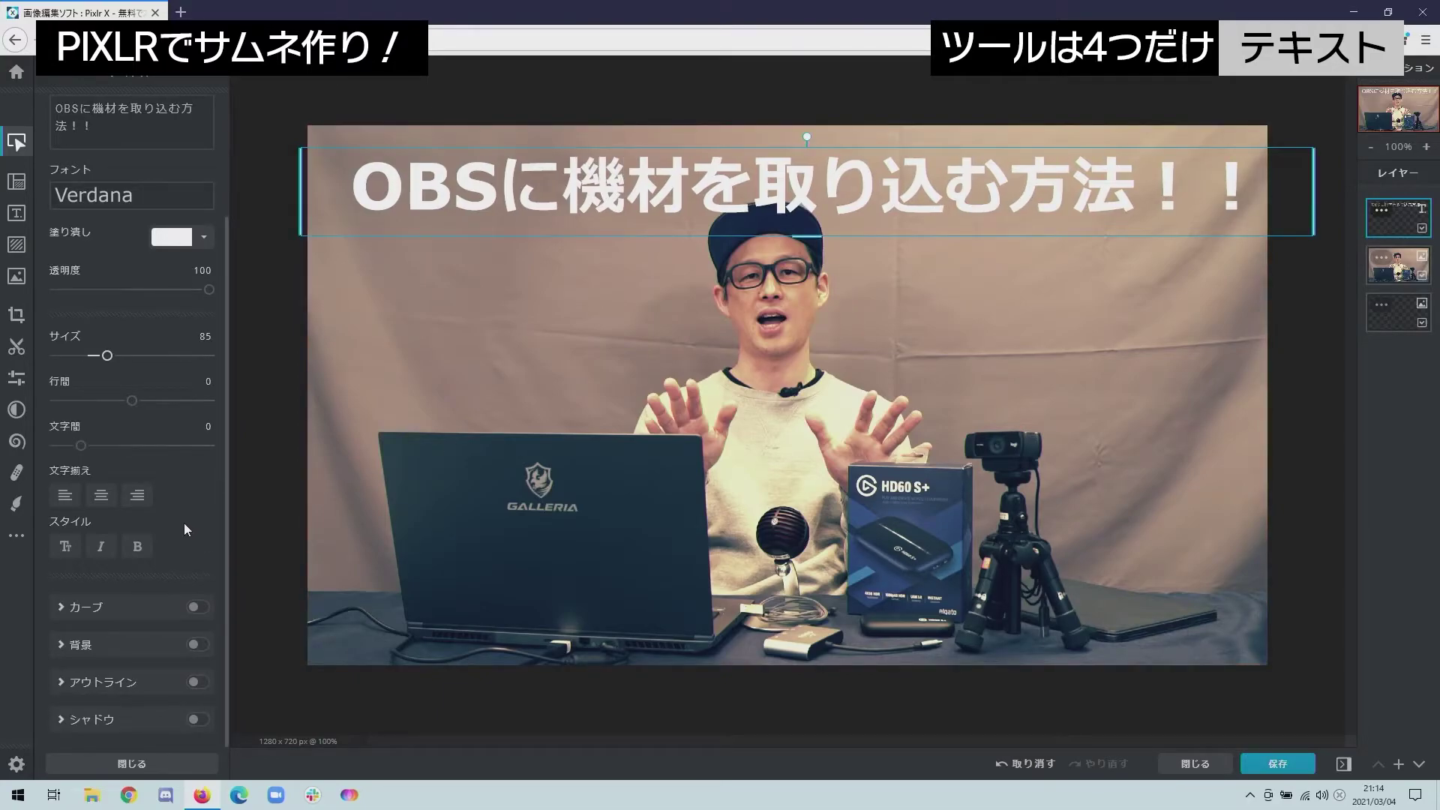
{"action": "left_click", "coordinate": [194, 684]}
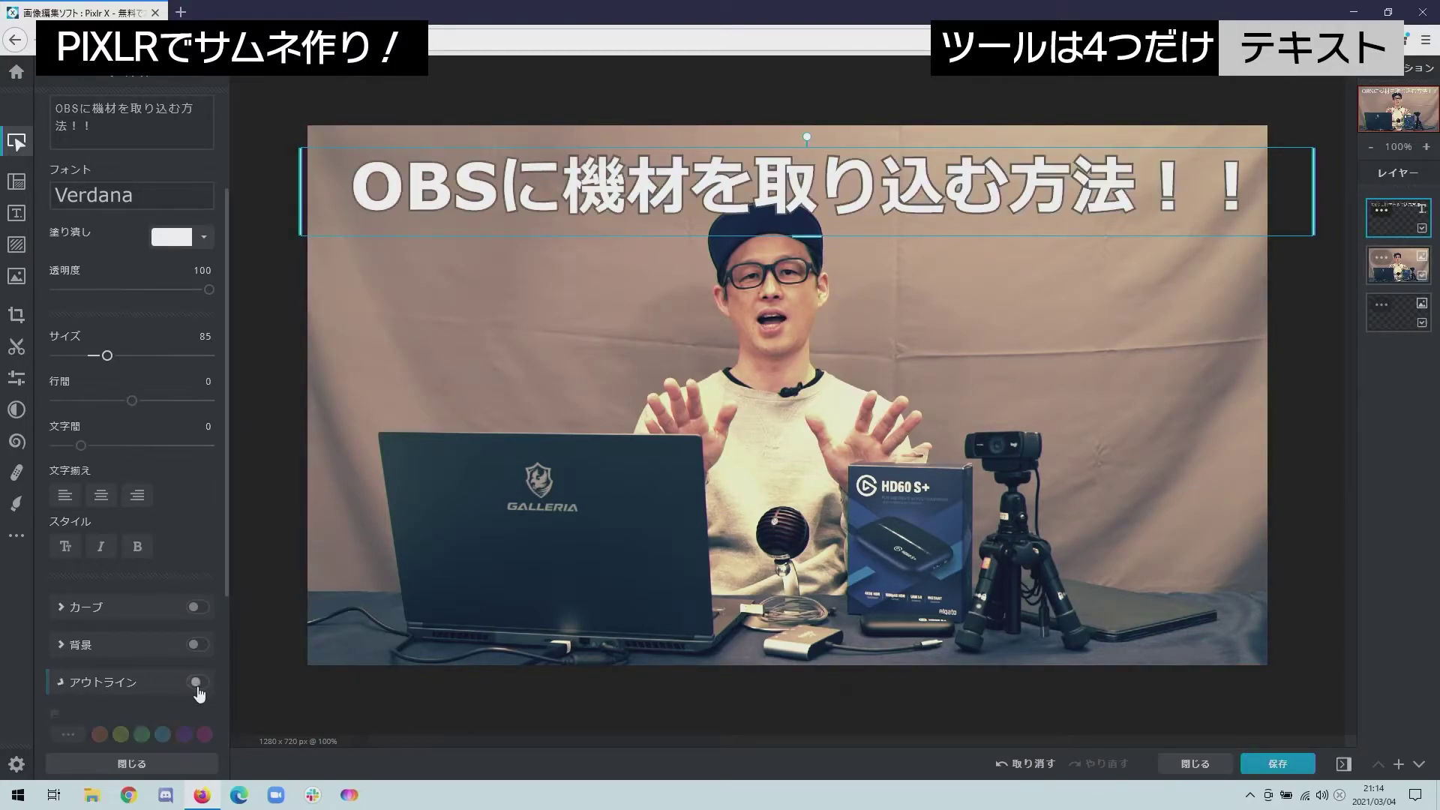
Set the title outline to size 54, colour black, direction 292.4.
{"action": "scroll", "coordinate": [123, 659], "scroll_direction": "down", "scroll_amount": 3}
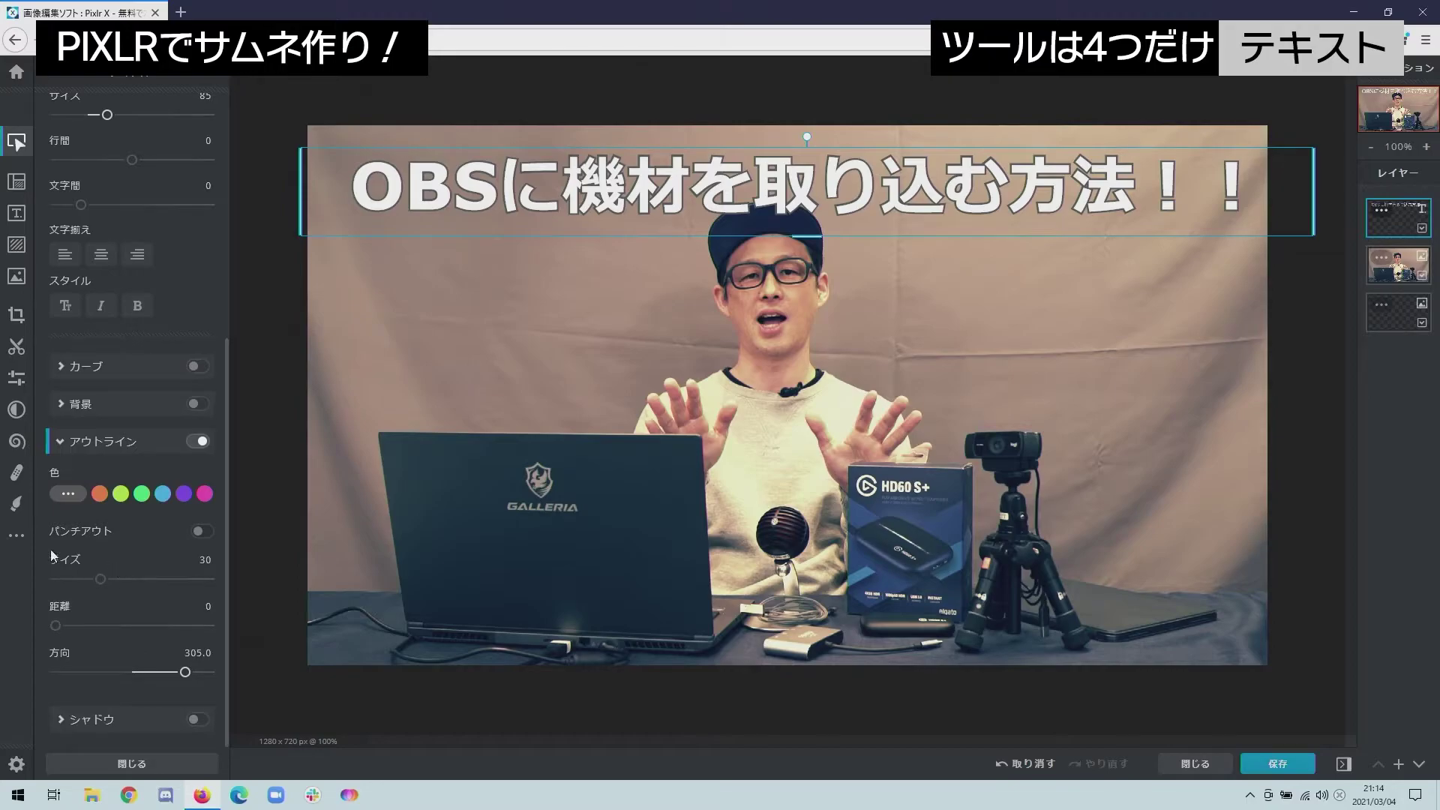
{"action": "left_click_drag", "start_coordinate": [114, 576], "coordinate": [139, 581]}
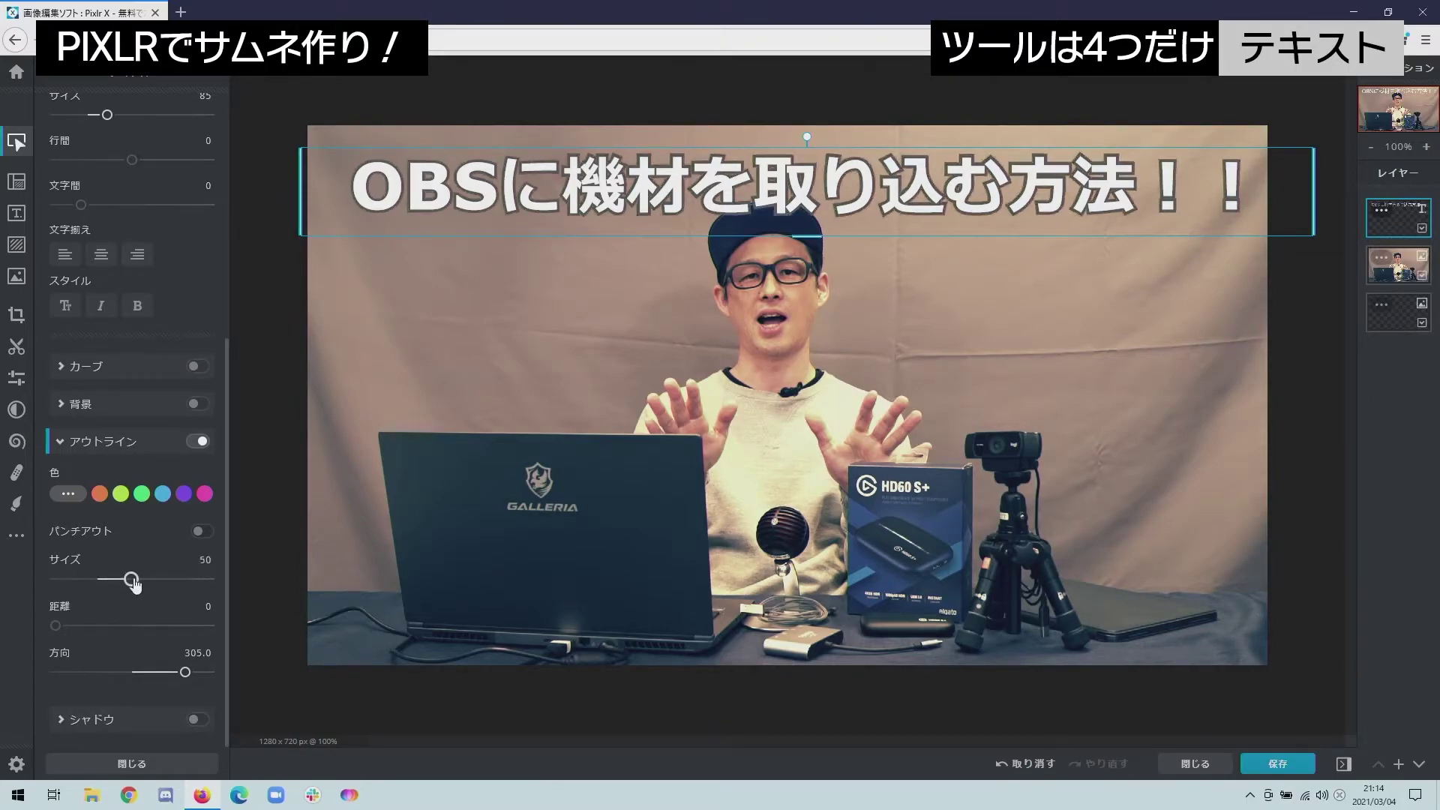
{"action": "left_click", "coordinate": [69, 495]}
{"action": "left_click_drag", "start_coordinate": [88, 561], "coordinate": [43, 596]}
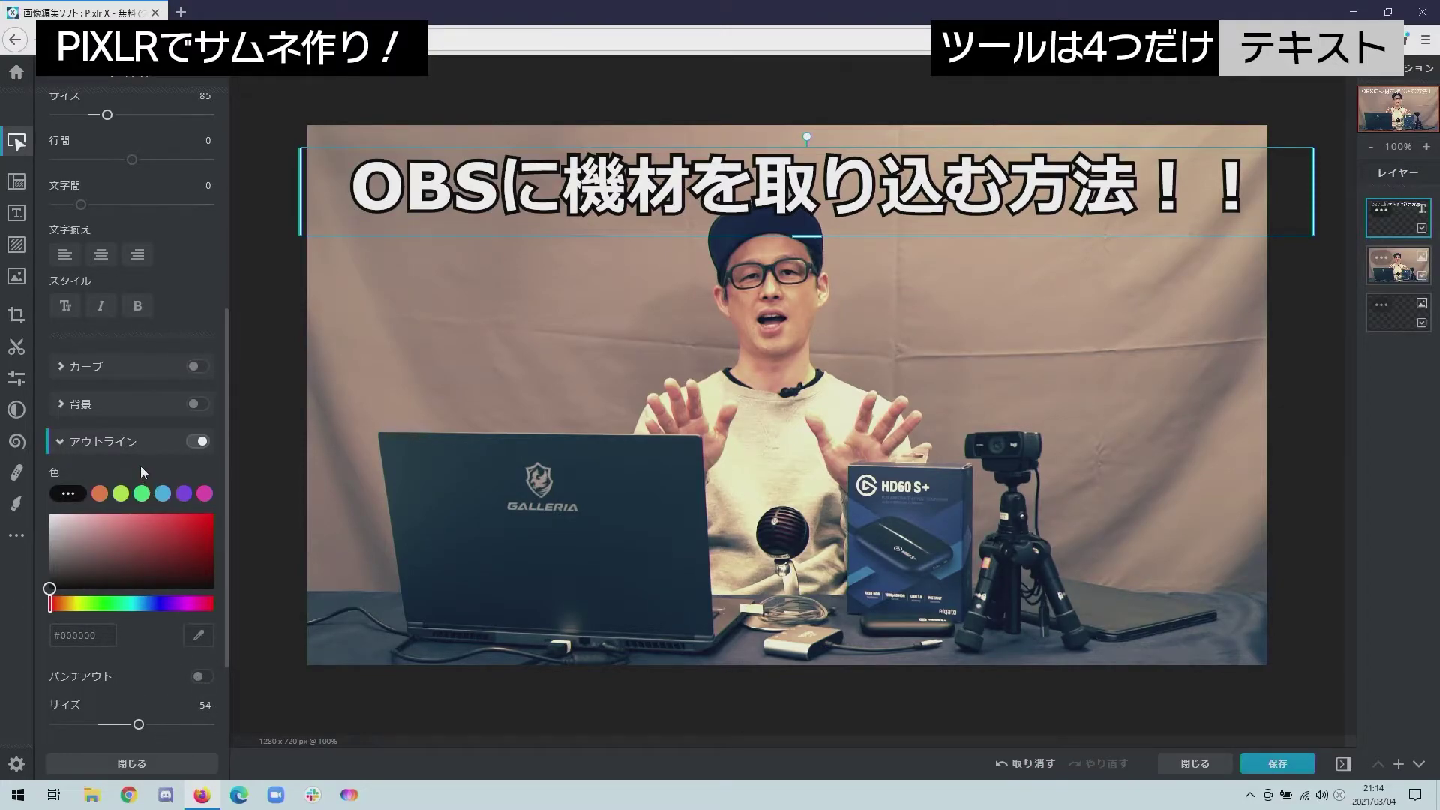
{"action": "scroll", "coordinate": [111, 573], "scroll_direction": "down", "scroll_amount": 2}
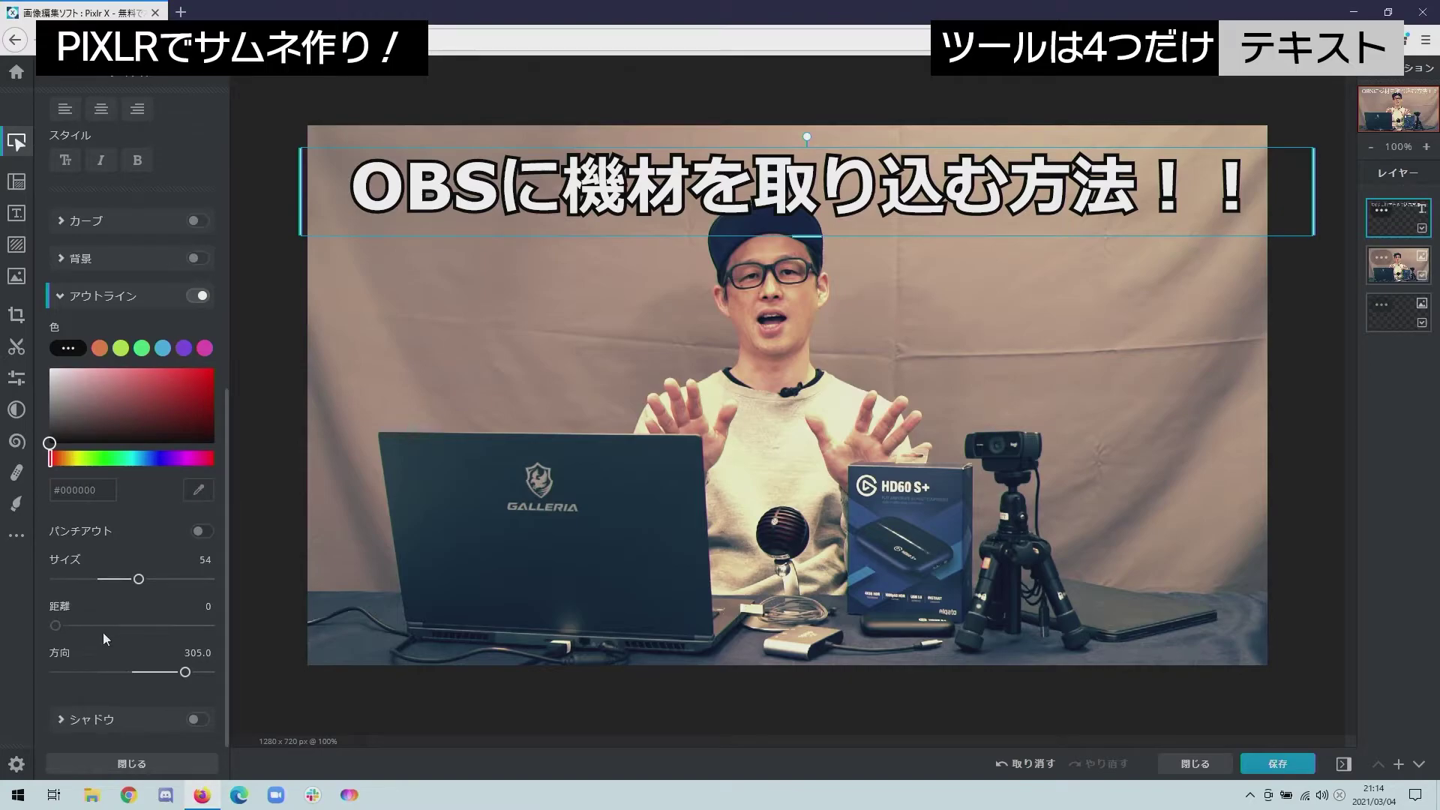
{"action": "left_click_drag", "start_coordinate": [184, 682], "coordinate": [169, 669]}
{"action": "left_click_drag", "start_coordinate": [65, 630], "coordinate": [74, 638]}
{"action": "scroll", "coordinate": [141, 556], "scroll_direction": "up", "scroll_amount": 2}
{"action": "scroll", "coordinate": [141, 556], "scroll_direction": "up", "scroll_amount": 5}
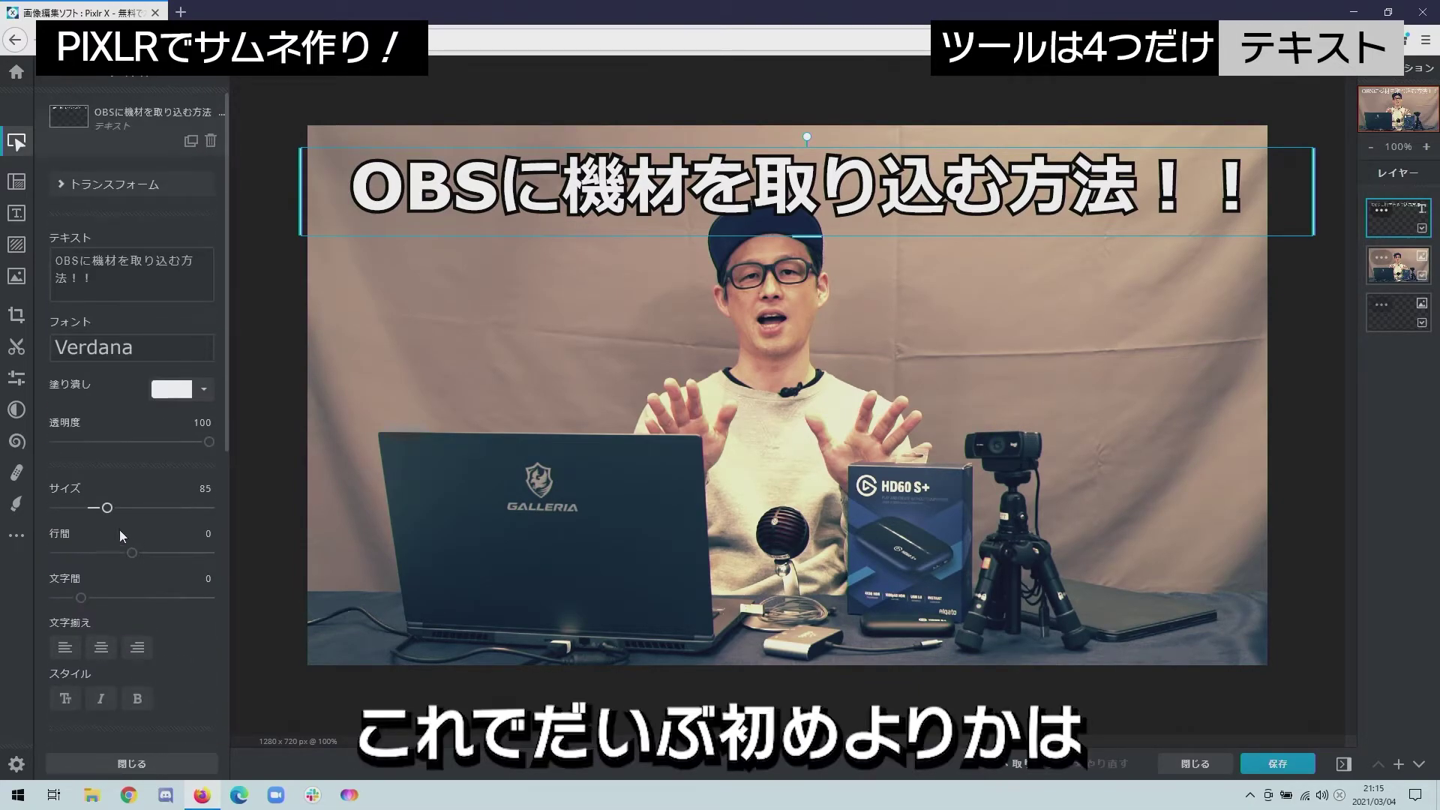
Nudge the title left and change its fill colour to yellow #FFF700.
{"action": "left_click_drag", "start_coordinate": [1076, 227], "coordinate": [1073, 227]}
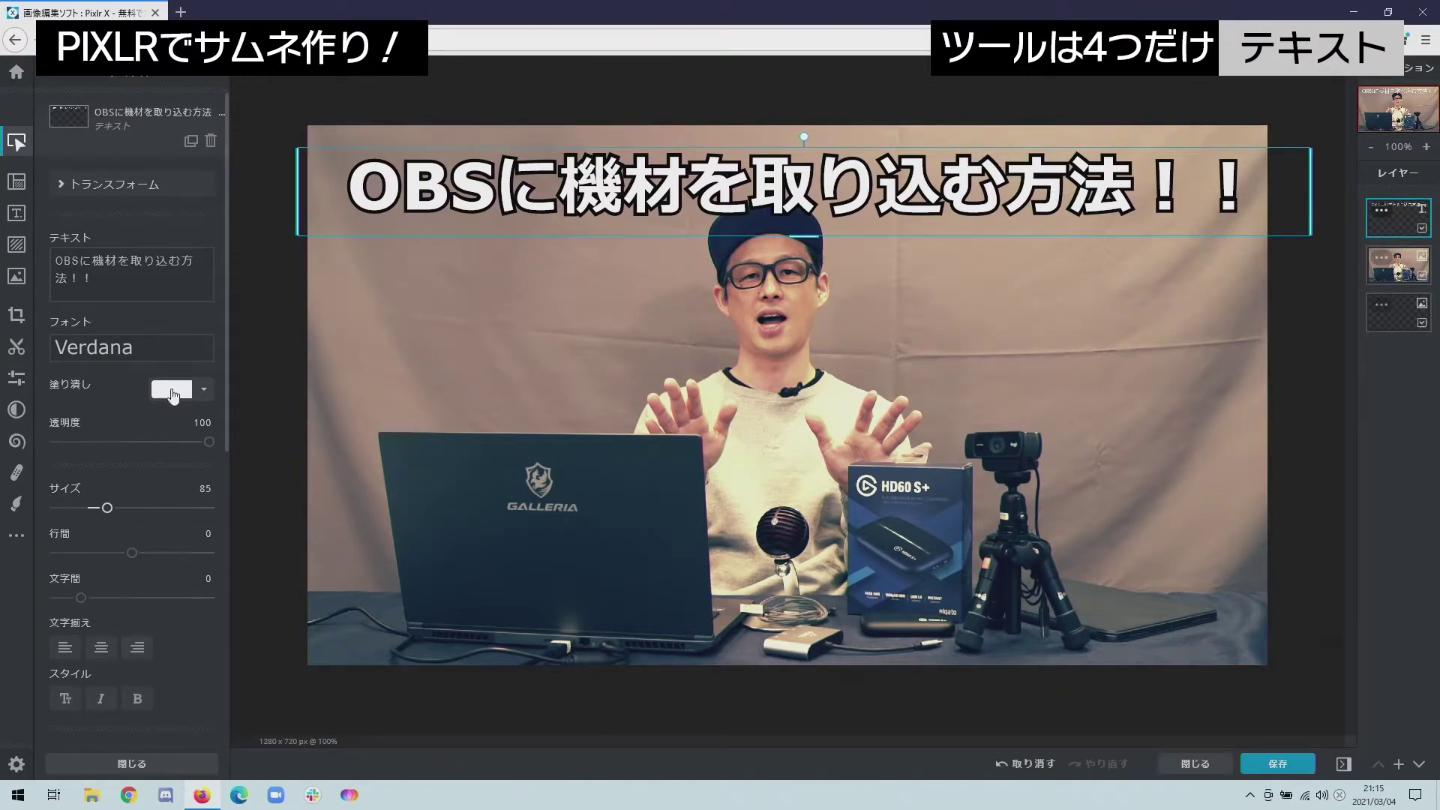
{"action": "left_click", "coordinate": [172, 390]}
{"action": "left_click", "coordinate": [60, 568]}
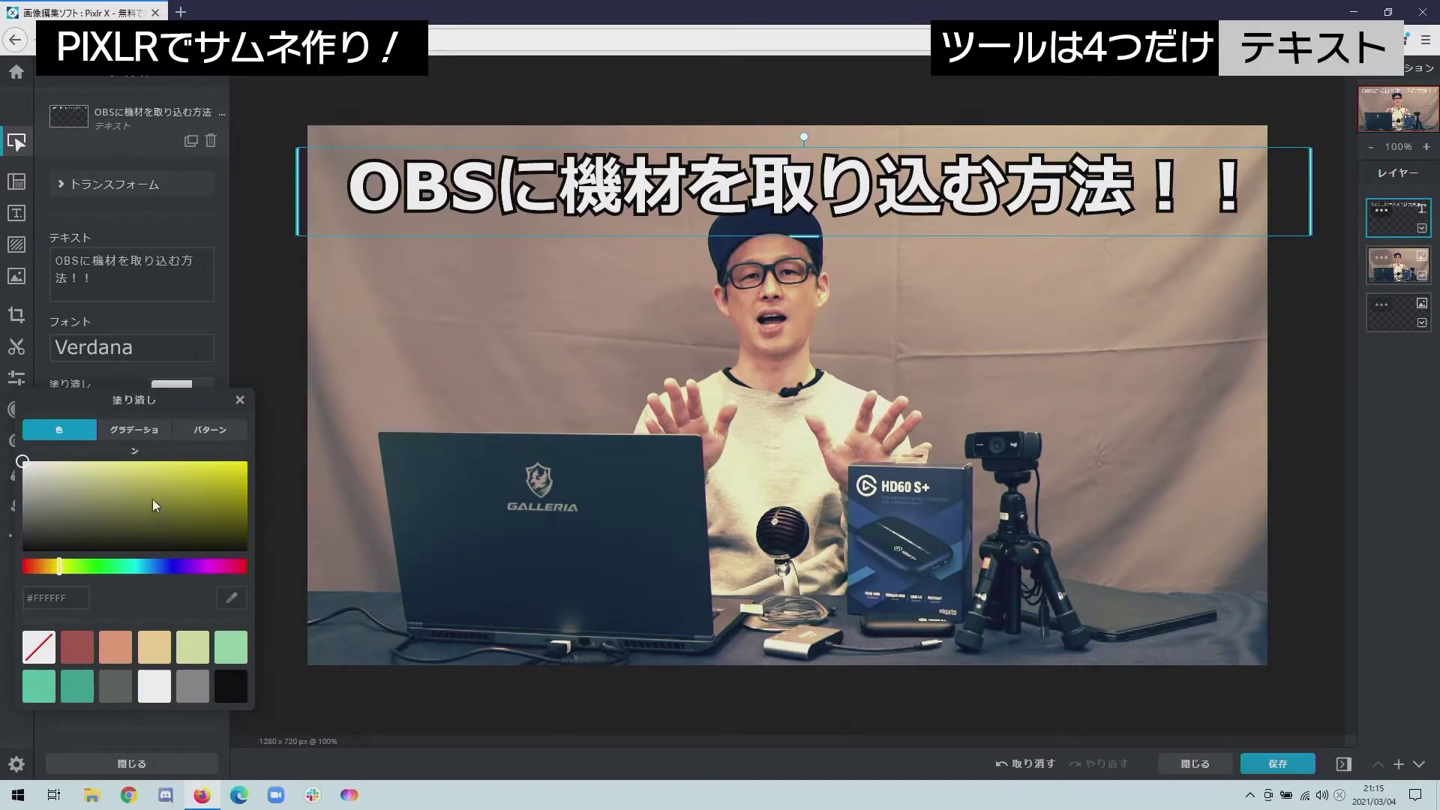
{"action": "left_click", "coordinate": [248, 461]}
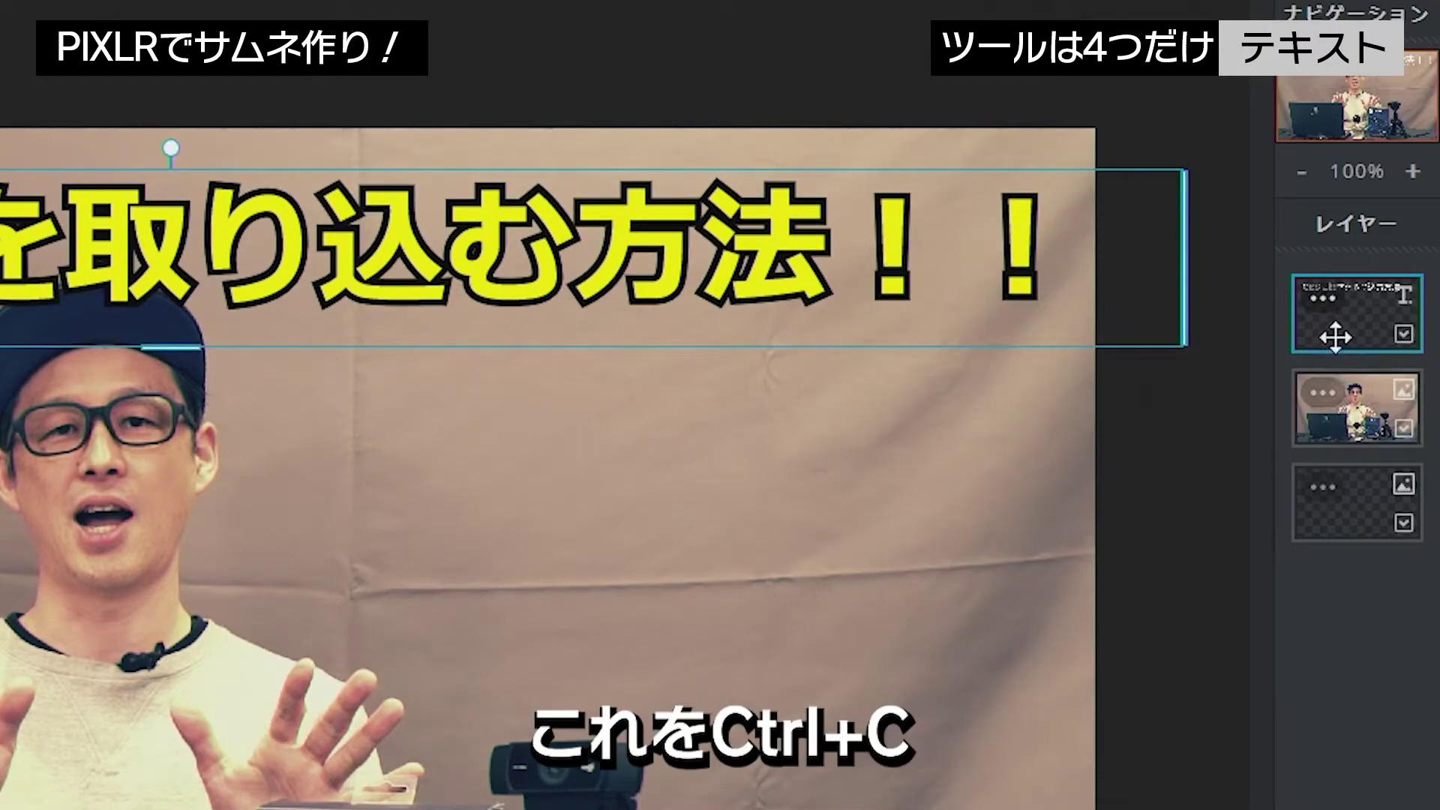
Duplicate the title layer and position the copy over the original.
{"action": "key", "text": "ctrl+c"}
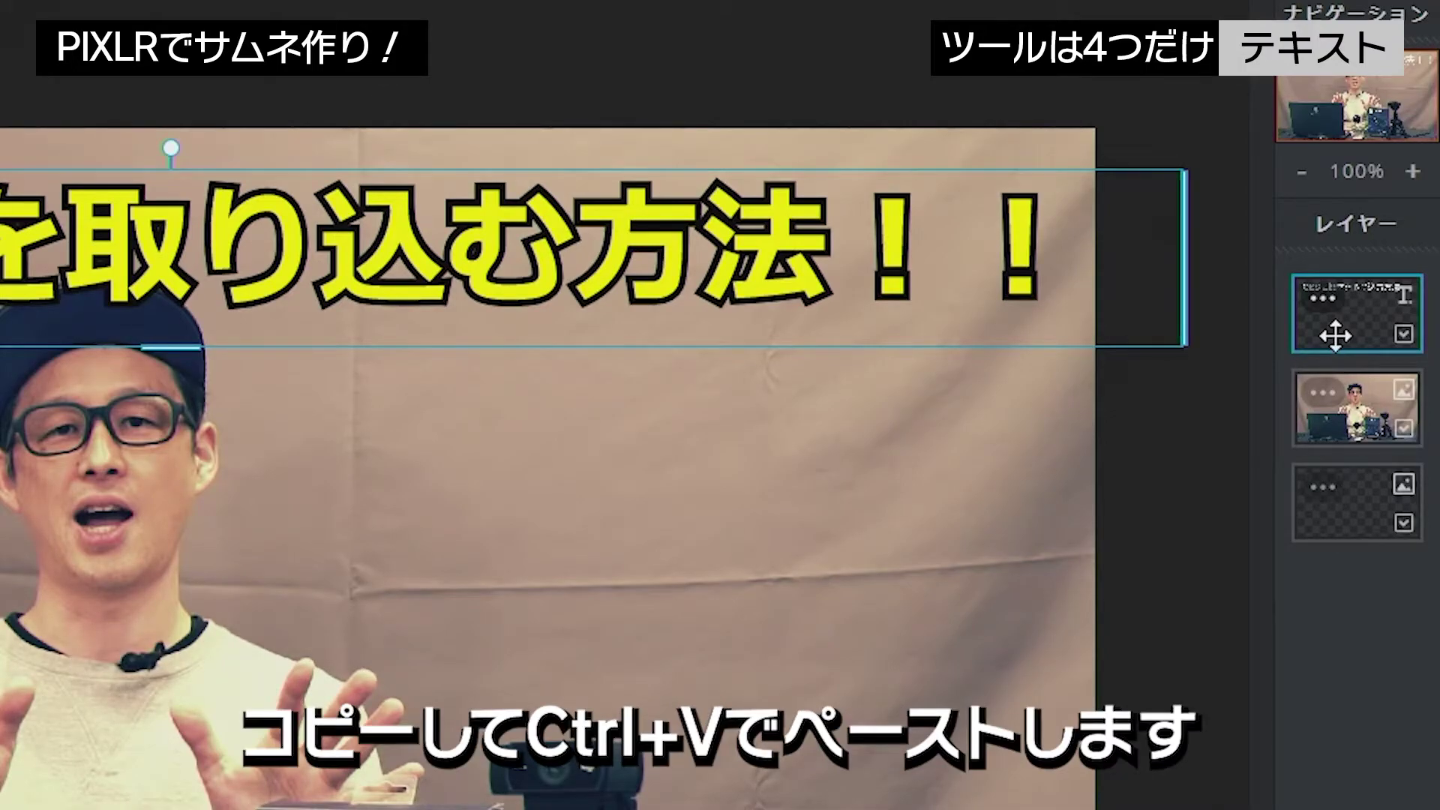
{"action": "key", "text": "ctrl+v"}
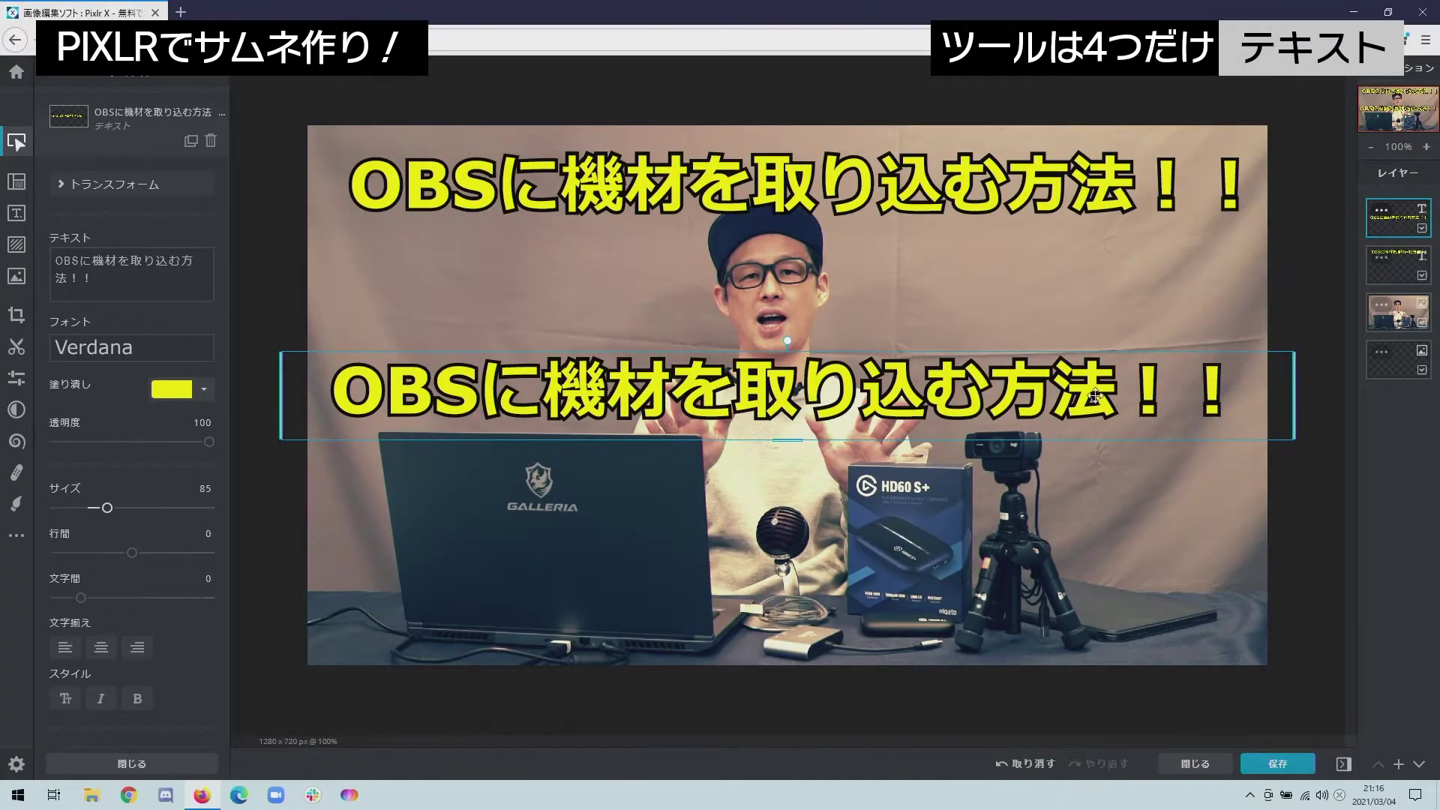
{"action": "left_click_drag", "start_coordinate": [1069, 380], "coordinate": [1072, 277]}
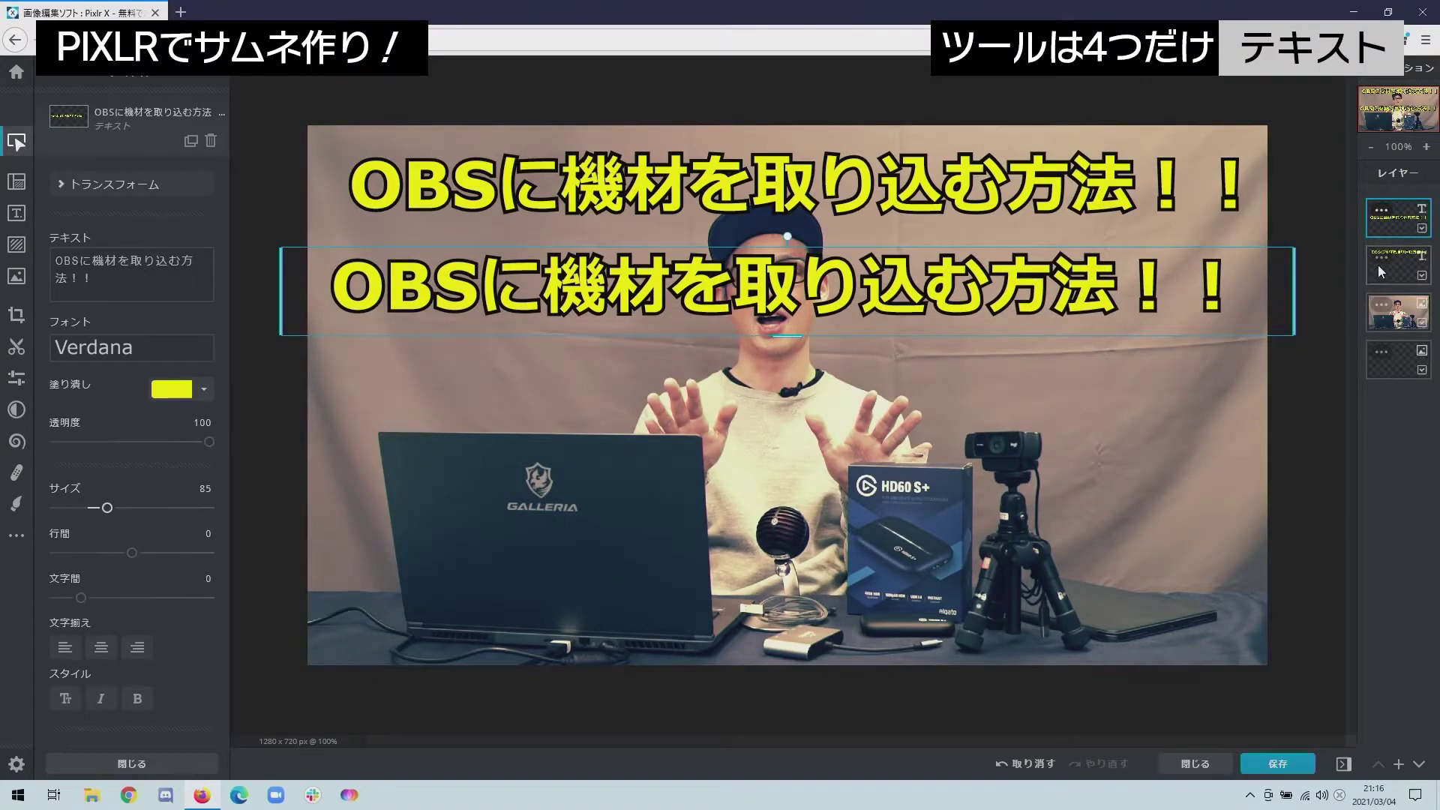
{"action": "left_click_drag", "start_coordinate": [1165, 316], "coordinate": [1247, 304]}
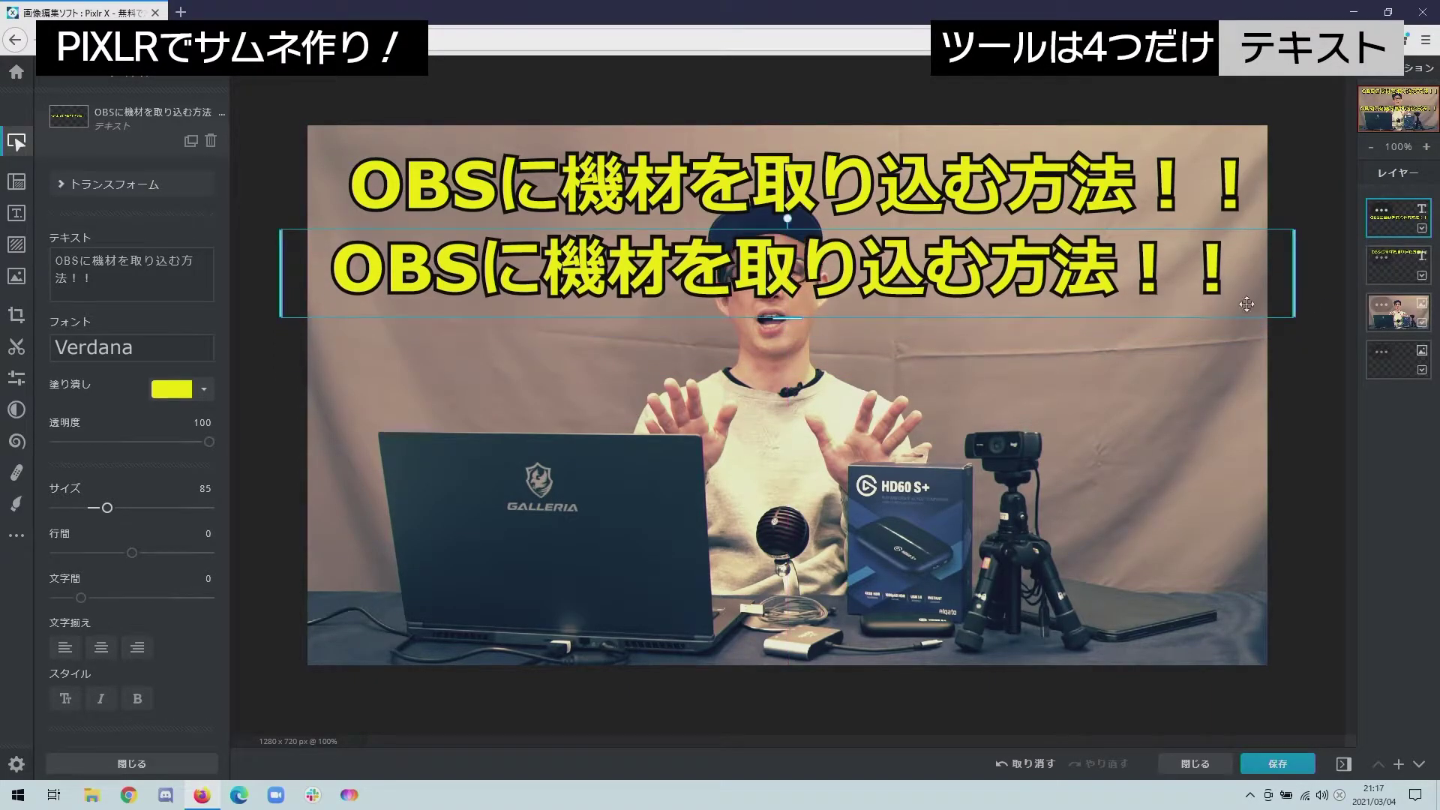
Thicken the original title's outline, make it white, and move the black-outlined copy over it.
{"action": "left_click", "coordinate": [1384, 274]}
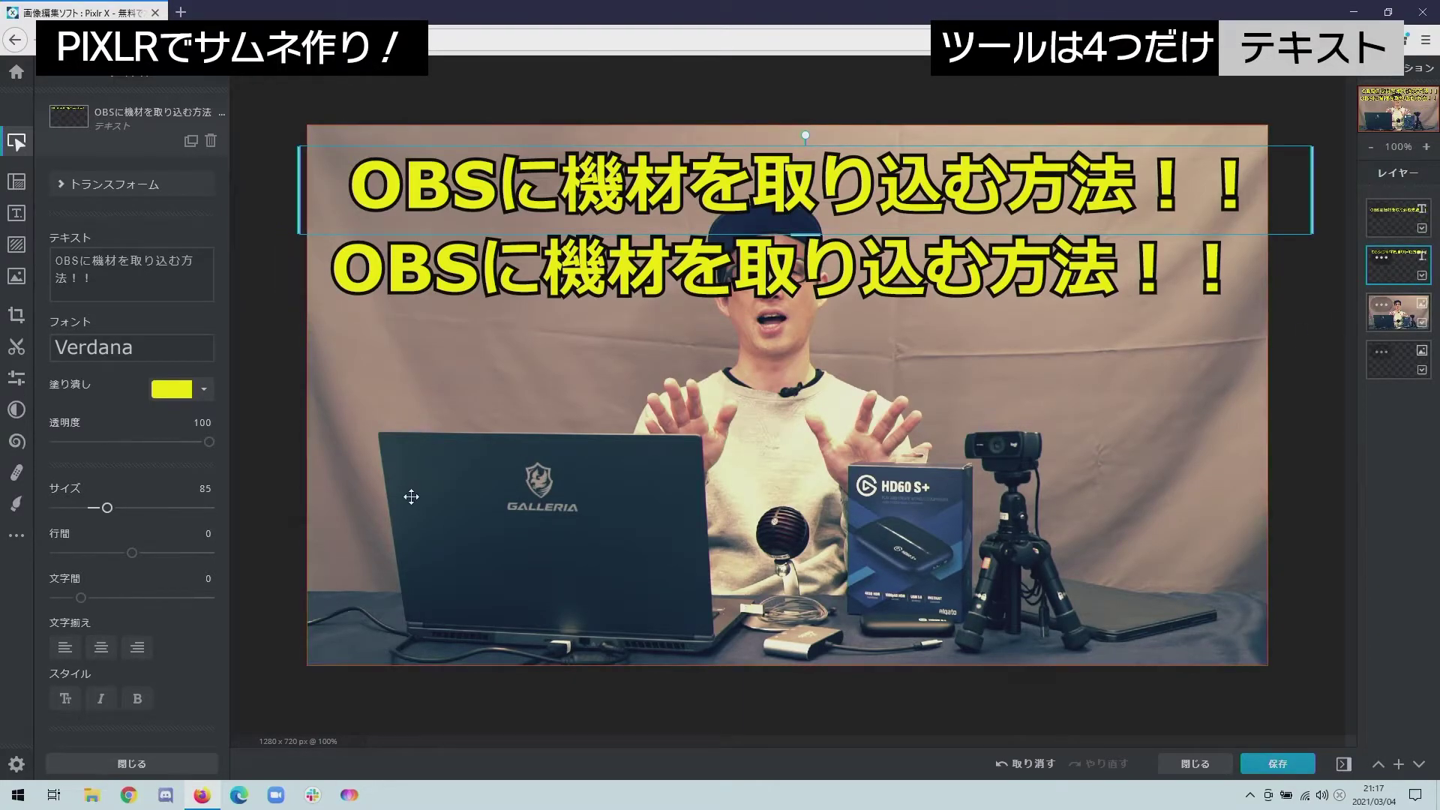
{"action": "scroll", "coordinate": [137, 542], "scroll_direction": "down", "scroll_amount": 2}
{"action": "scroll", "coordinate": [133, 537], "scroll_direction": "down", "scroll_amount": 5}
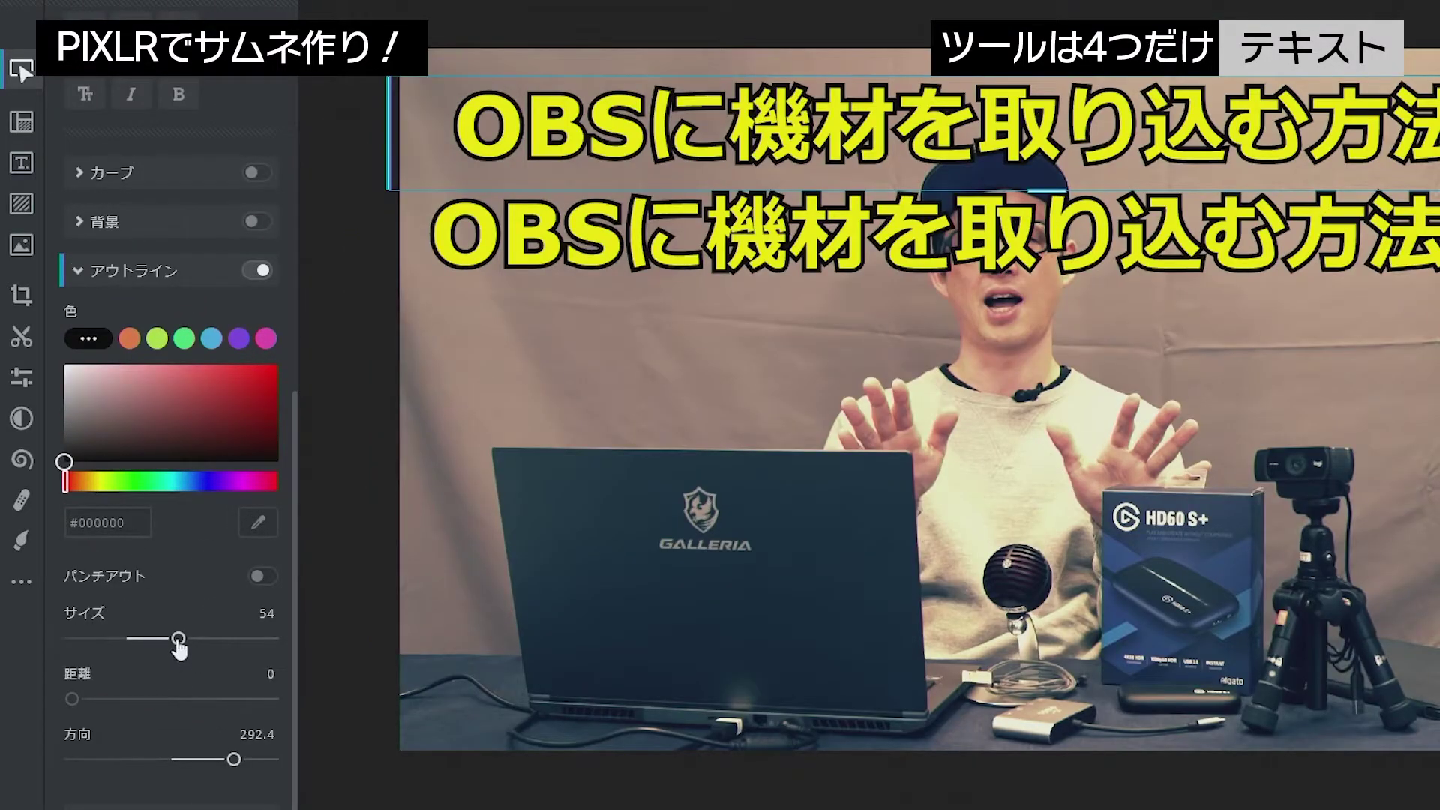
{"action": "left_click_drag", "start_coordinate": [179, 639], "coordinate": [225, 639]}
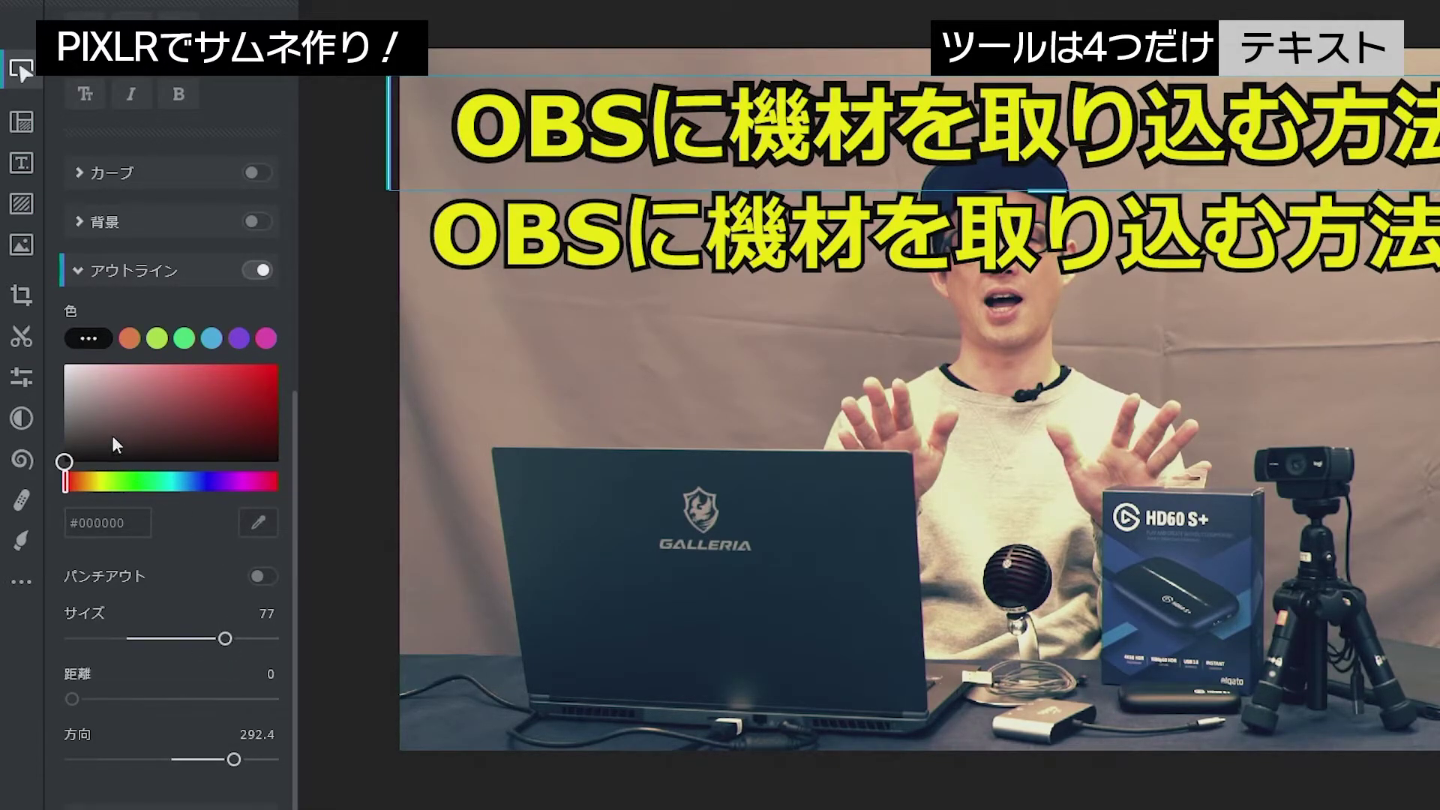
{"action": "left_click_drag", "start_coordinate": [107, 435], "coordinate": [39, 340]}
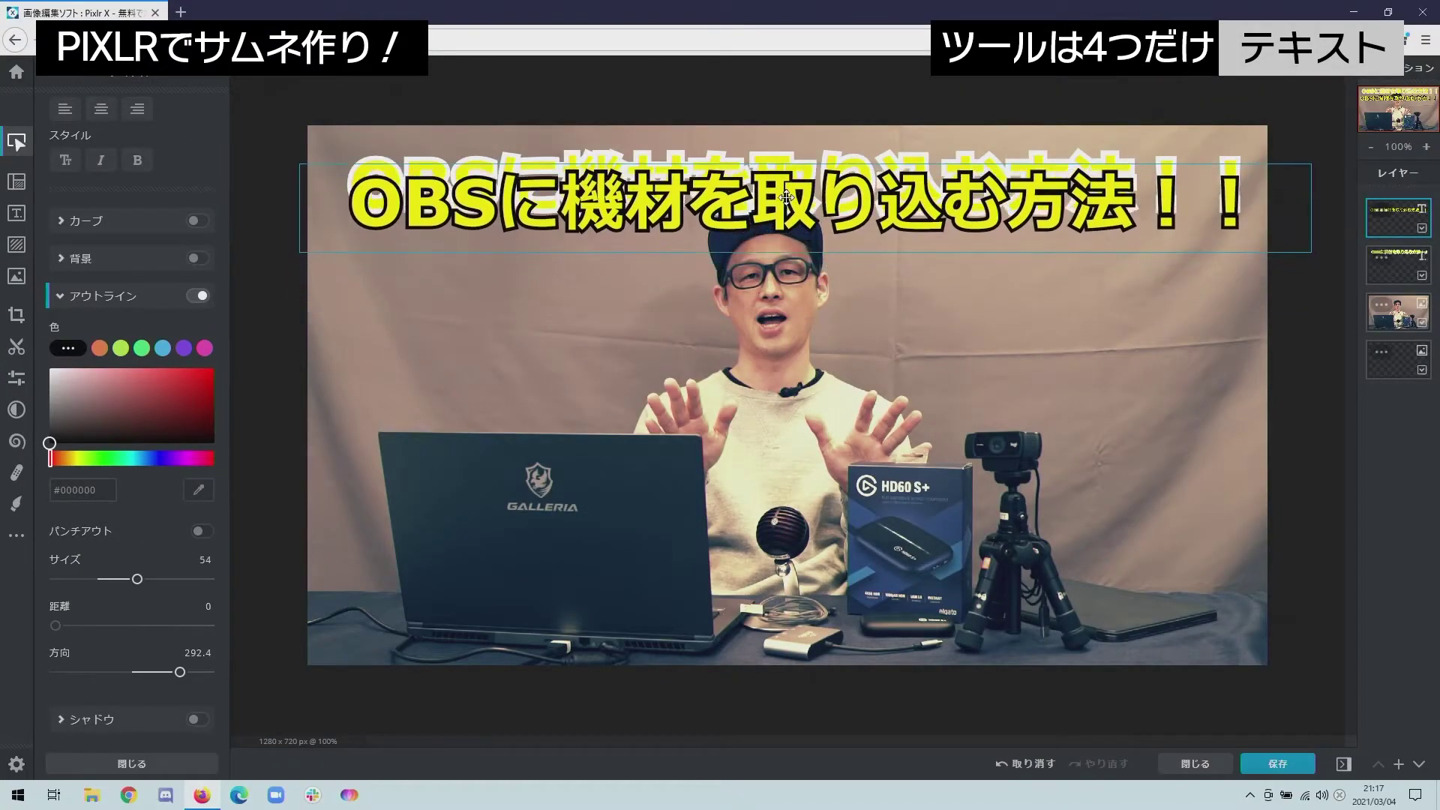
{"action": "left_click_drag", "start_coordinate": [787, 197], "coordinate": [783, 181]}
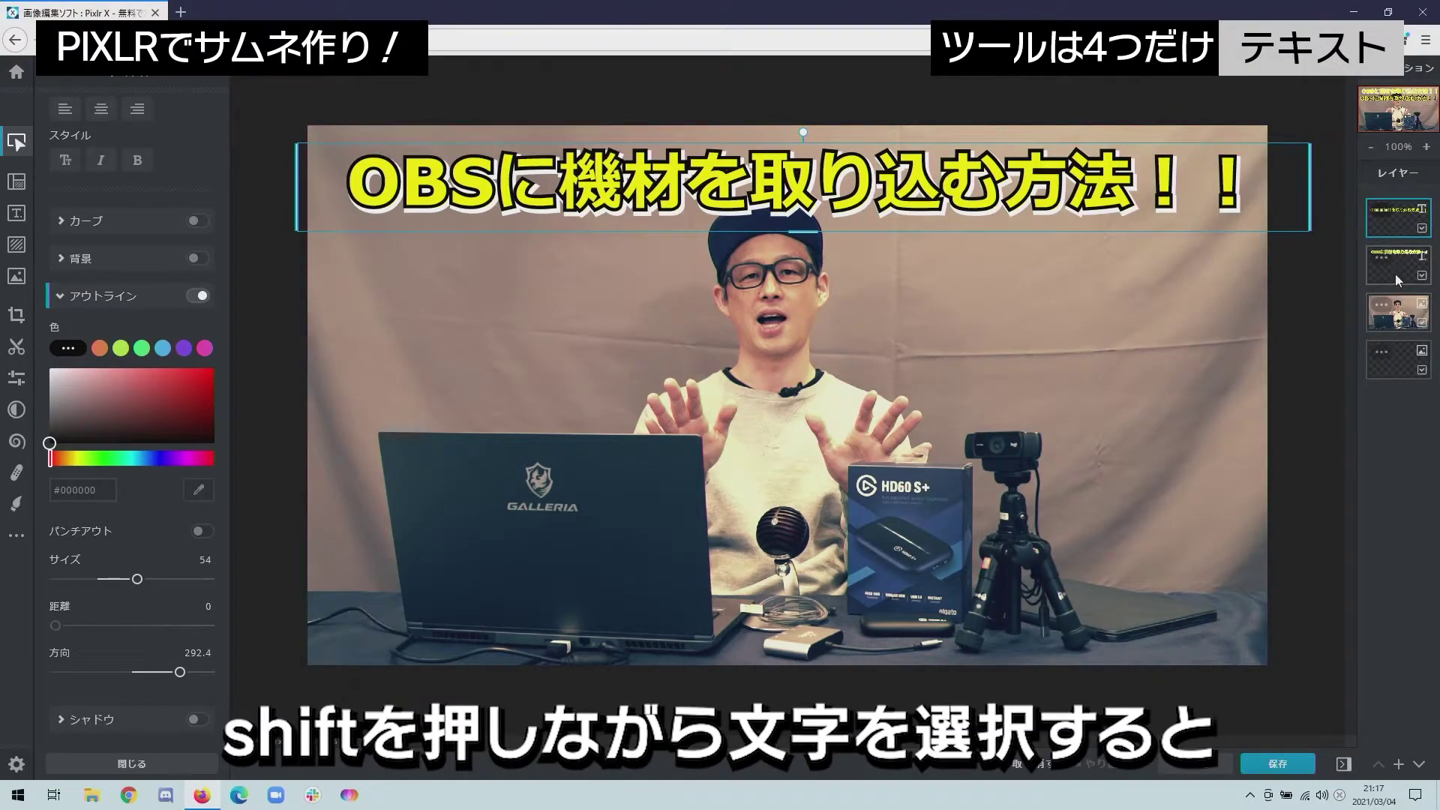
Select both outlined title layers and drag the pair to the top of the thumbnail.
{"action": "left_click", "coordinate": [1399, 273], "text": "shift"}
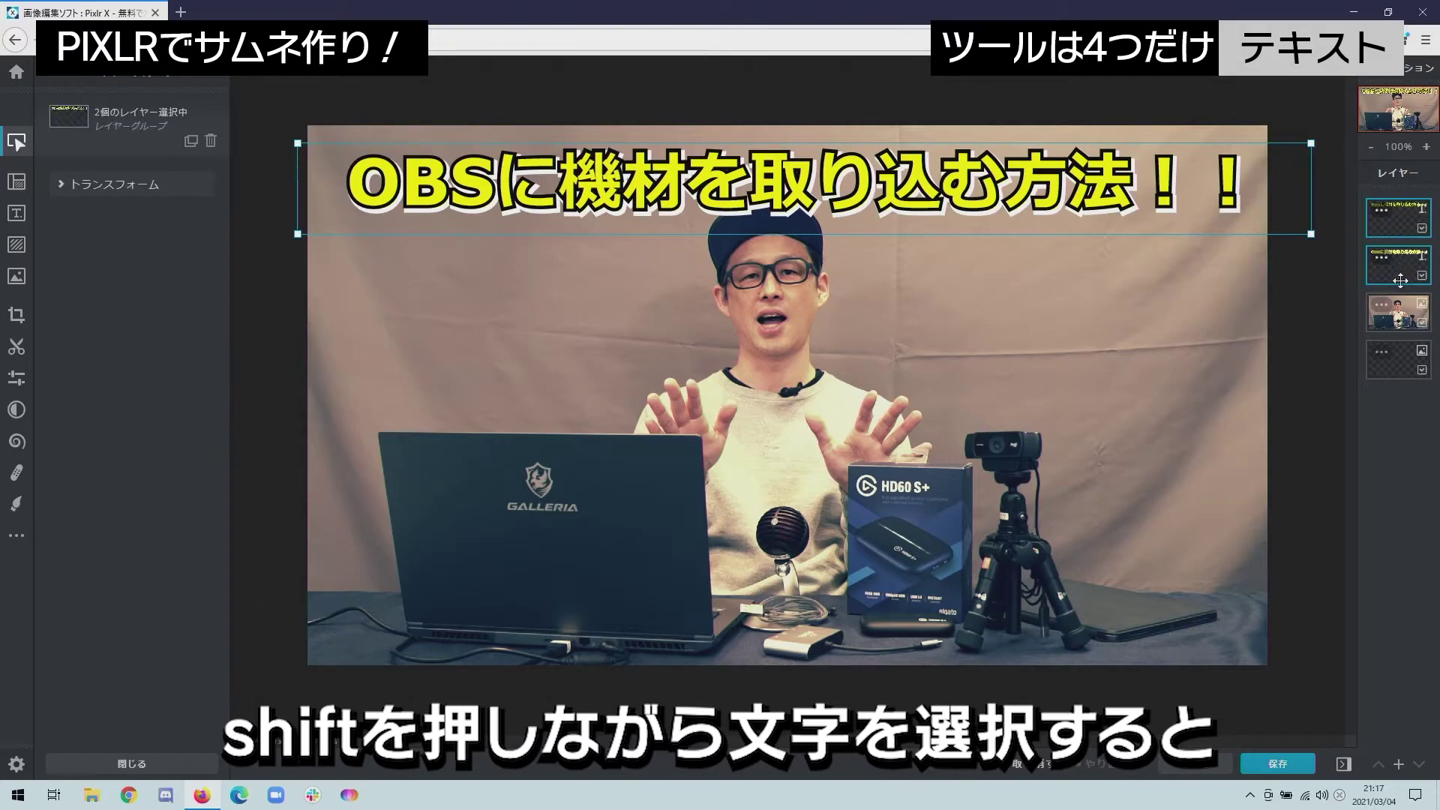
{"action": "left_click_drag", "start_coordinate": [1050, 192], "coordinate": [1045, 203]}
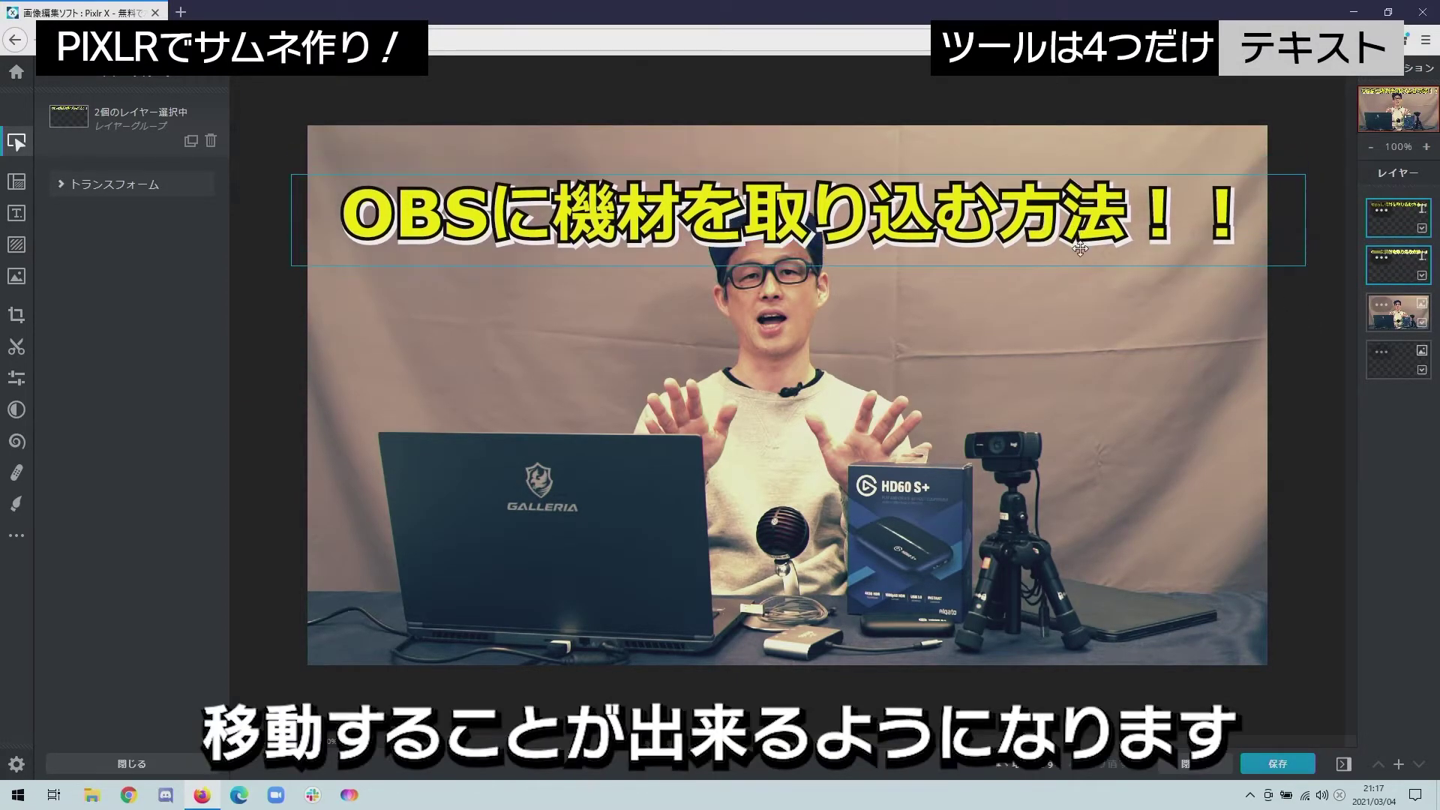
{"action": "left_click_drag", "start_coordinate": [1045, 203], "coordinate": [1072, 187]}
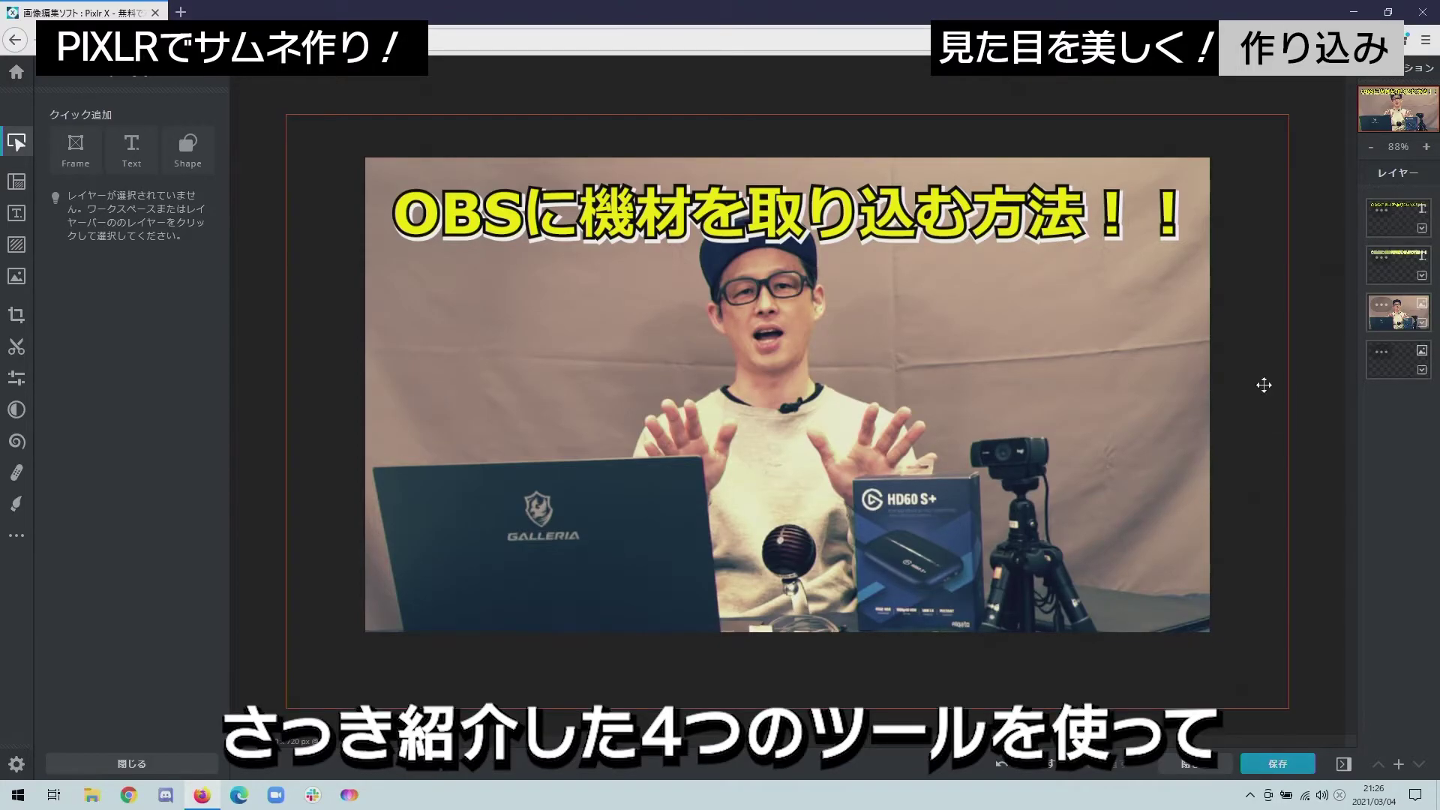
Duplicate the title text and move the copy down to the lower area.
{"action": "left_click", "coordinate": [1017, 216]}
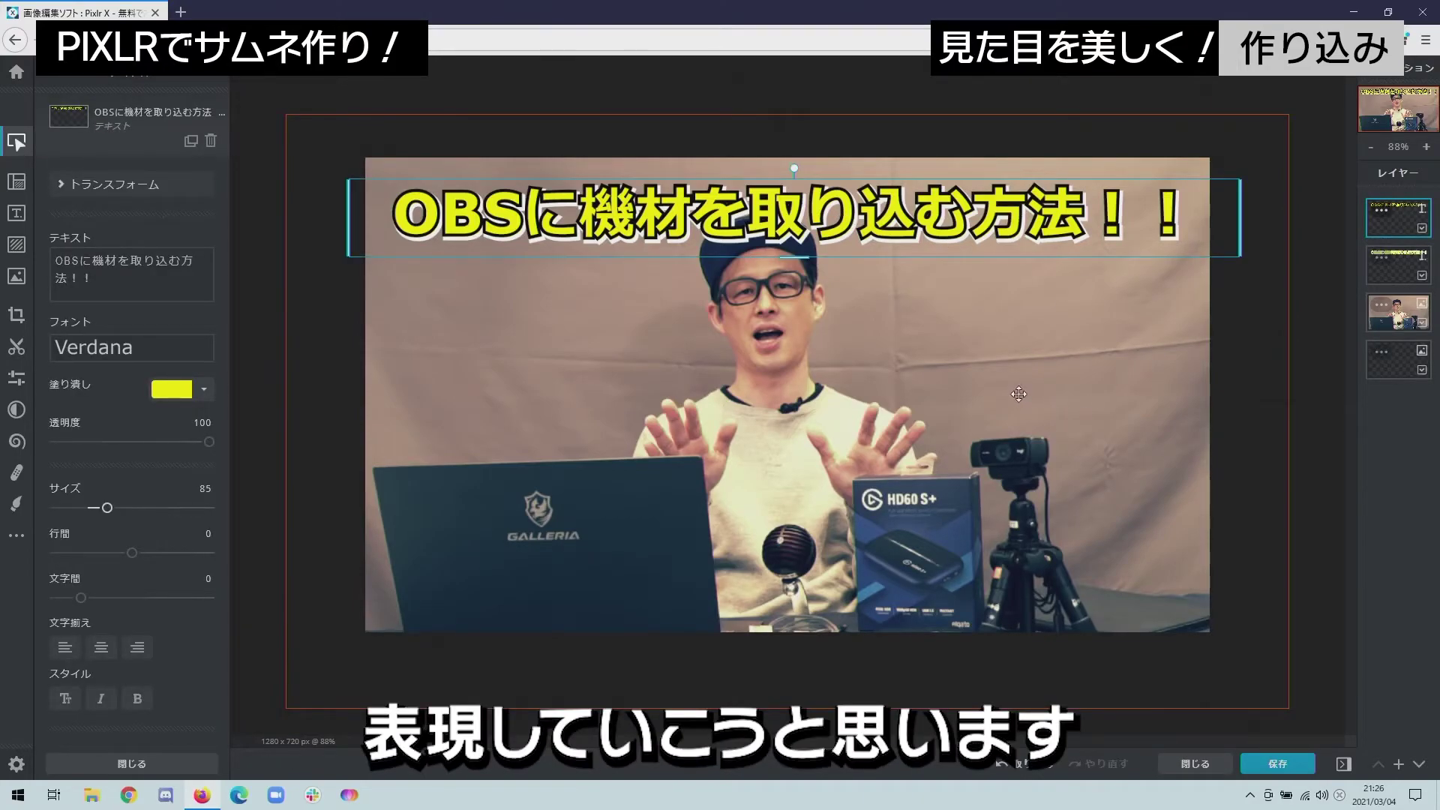
{"action": "key", "text": "ctrl+c"}
{"action": "key", "text": "ctrl+v"}
{"action": "left_click_drag", "start_coordinate": [979, 398], "coordinate": [985, 539]}
Replace the copy's text with 初心者向け動画！ using the Japanese IME.
{"action": "double_click", "coordinate": [1058, 551]}
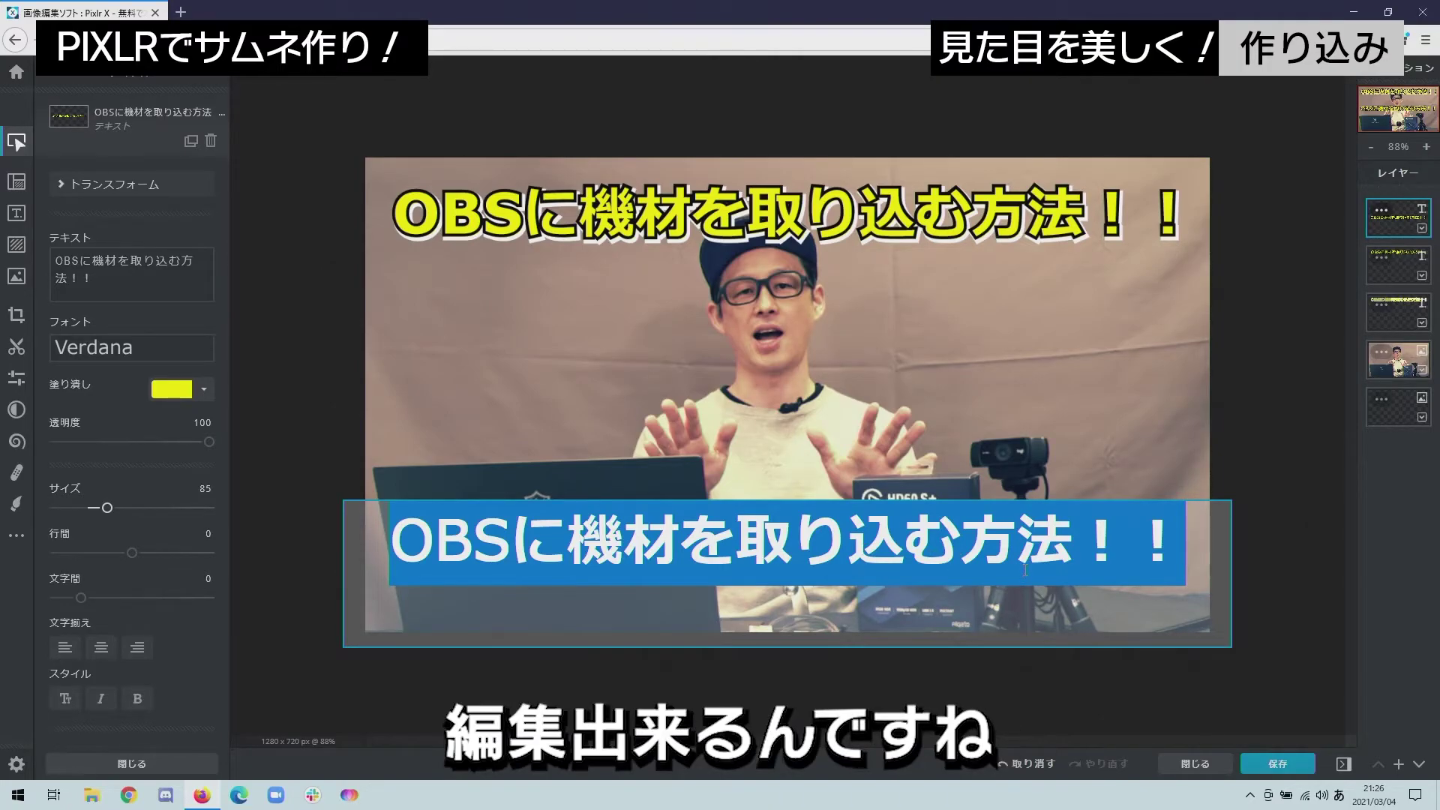
{"action": "key", "text": "Zenkaku_Hankaku"}
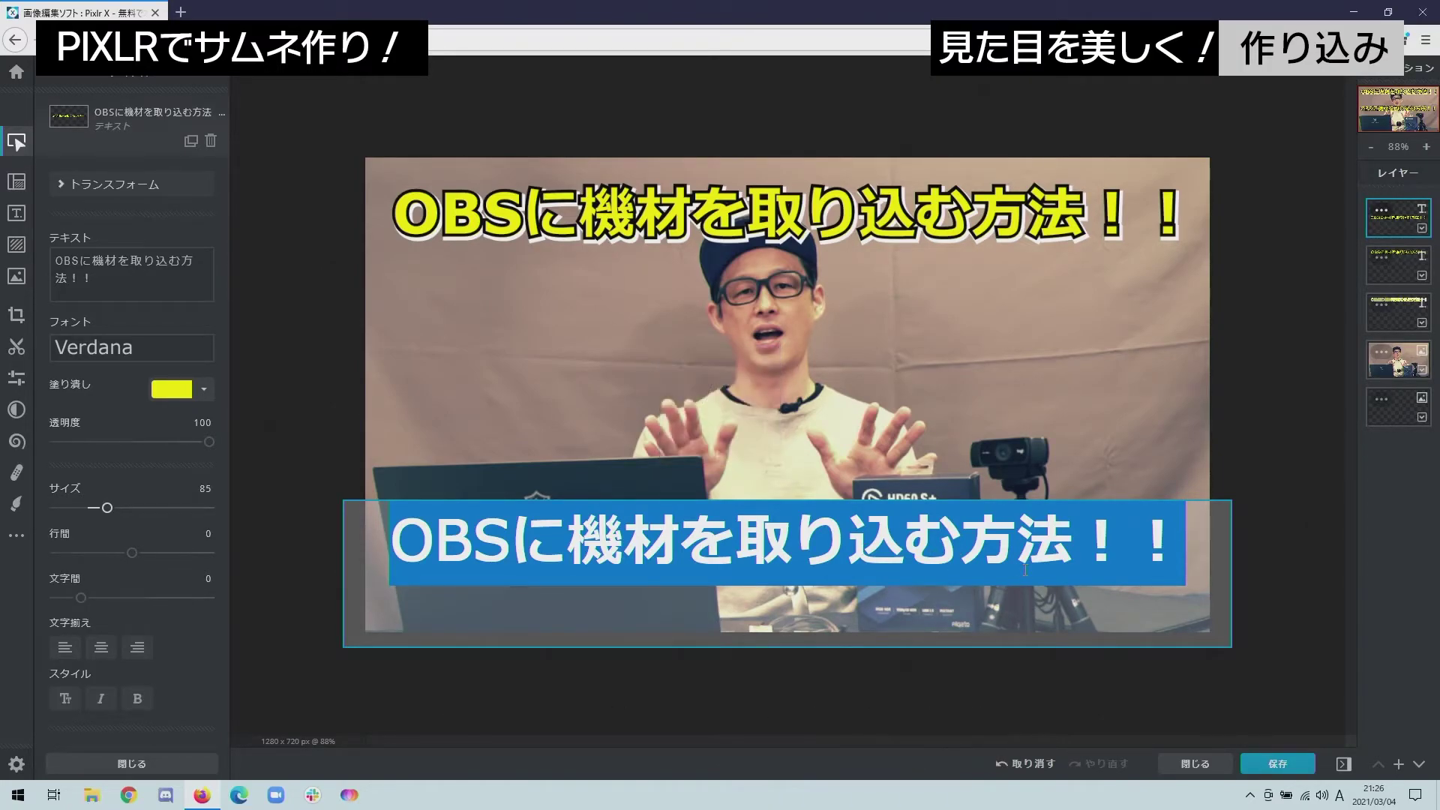
{"action": "type", "text": "syosinn"}
{"action": "key", "text": "BackSpace"}
{"action": "key", "text": "BackSpace"}
{"action": "key", "text": "BackSpace"}
{"action": "key", "text": "BackSpace"}
{"action": "key", "text": "BackSpace"}
{"action": "key", "text": "BackSpace"}
{"action": "key", "text": "Zenkaku_Hankaku"}
{"action": "type", "text": "syosinn"}
{"action": "key", "text": "Tab"}
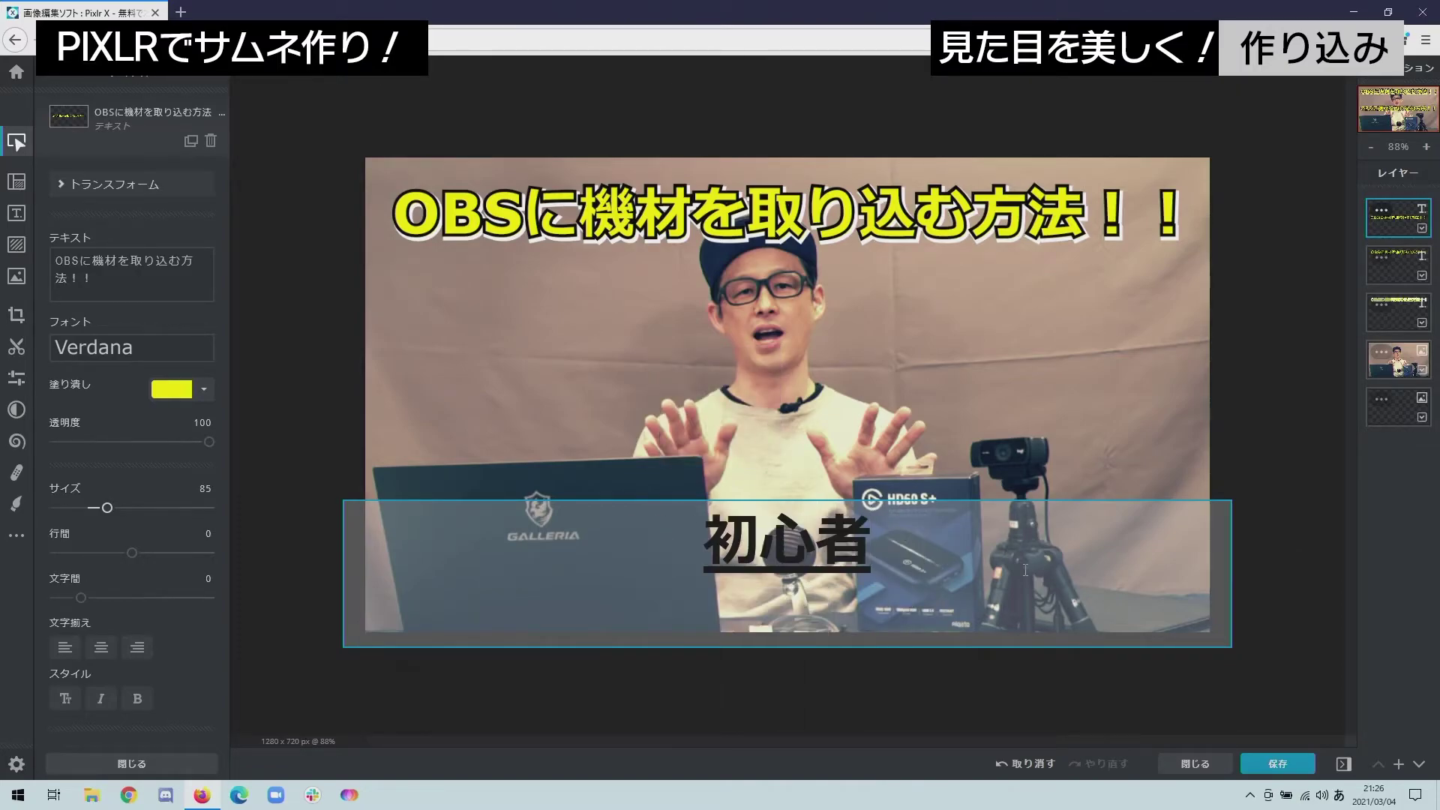
{"action": "type", "text": "muke"}
{"action": "key", "text": "Tab"}
{"action": "type", "text": "douga"}
{"action": "key", "text": "Tab"}
{"action": "type", "text": "!"}
{"action": "key", "text": "Return"}
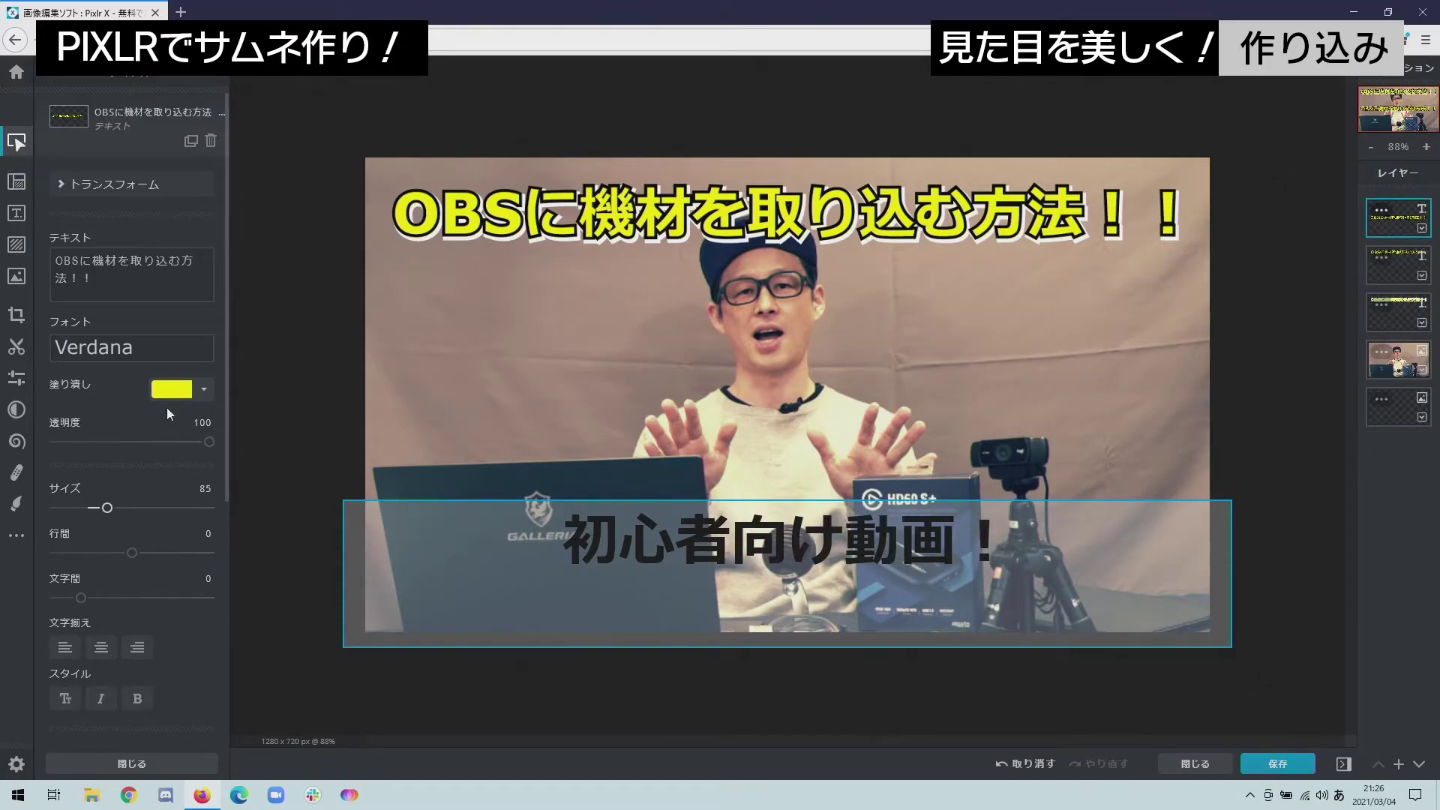
Make the new text's fill white and move it to mid-canvas.
{"action": "left_click", "coordinate": [749, 447]}
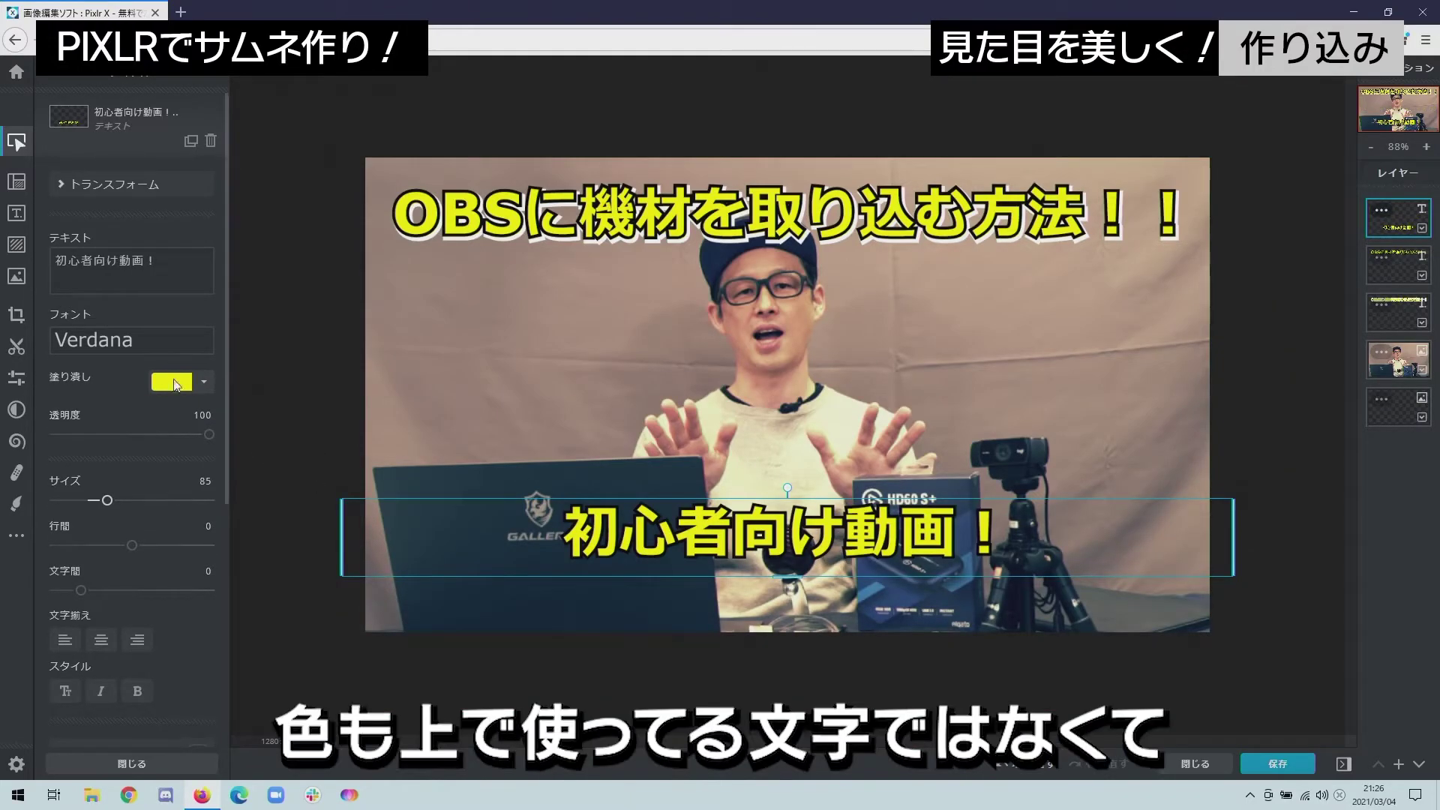
{"action": "left_click", "coordinate": [172, 381]}
{"action": "left_click", "coordinate": [23, 463]}
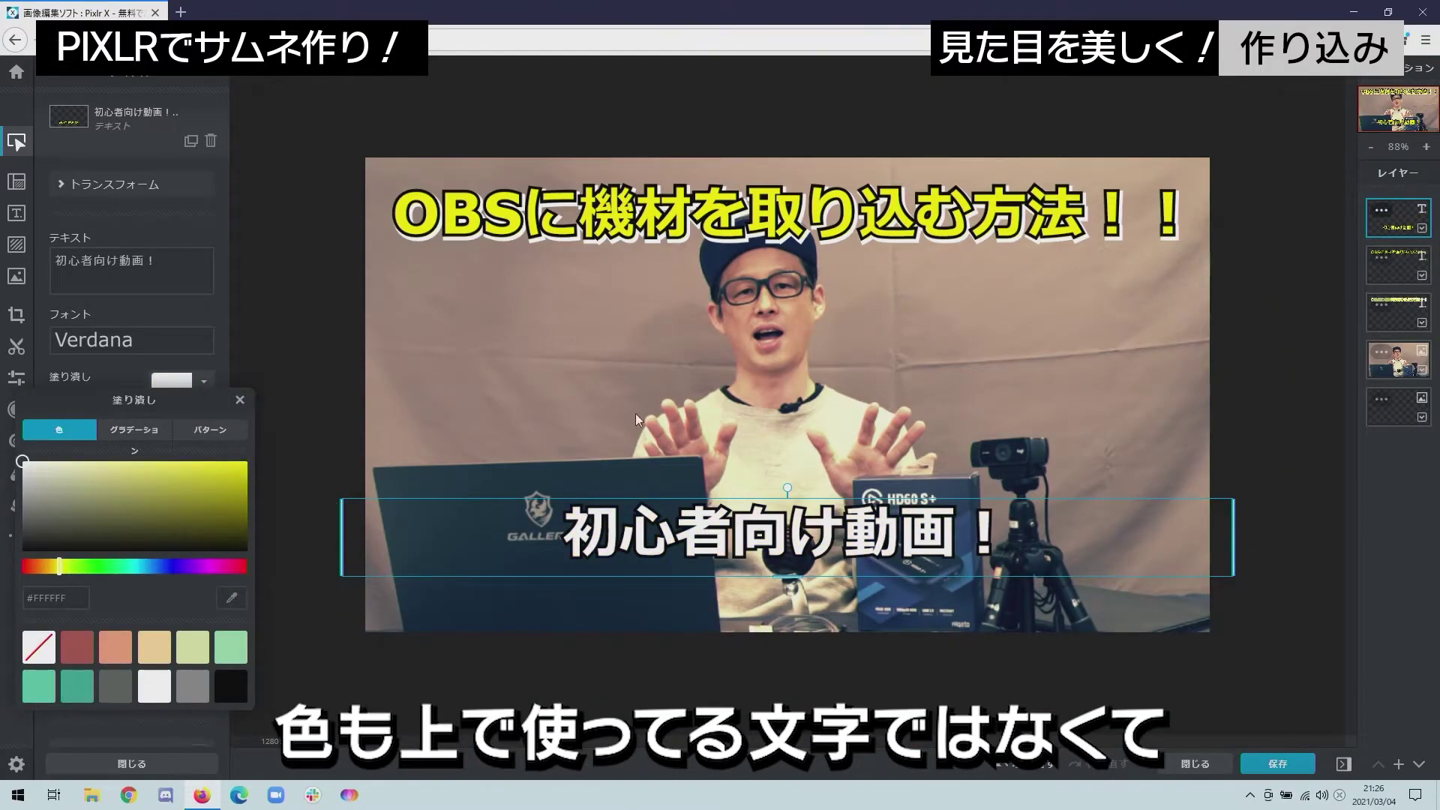
{"action": "left_click", "coordinate": [774, 531]}
{"action": "left_click_drag", "start_coordinate": [775, 531], "coordinate": [831, 358]}
Set the text size to 140, widen its box, and place it along the bottom edge.
{"action": "left_click_drag", "start_coordinate": [540, 351], "coordinate": [753, 367]}
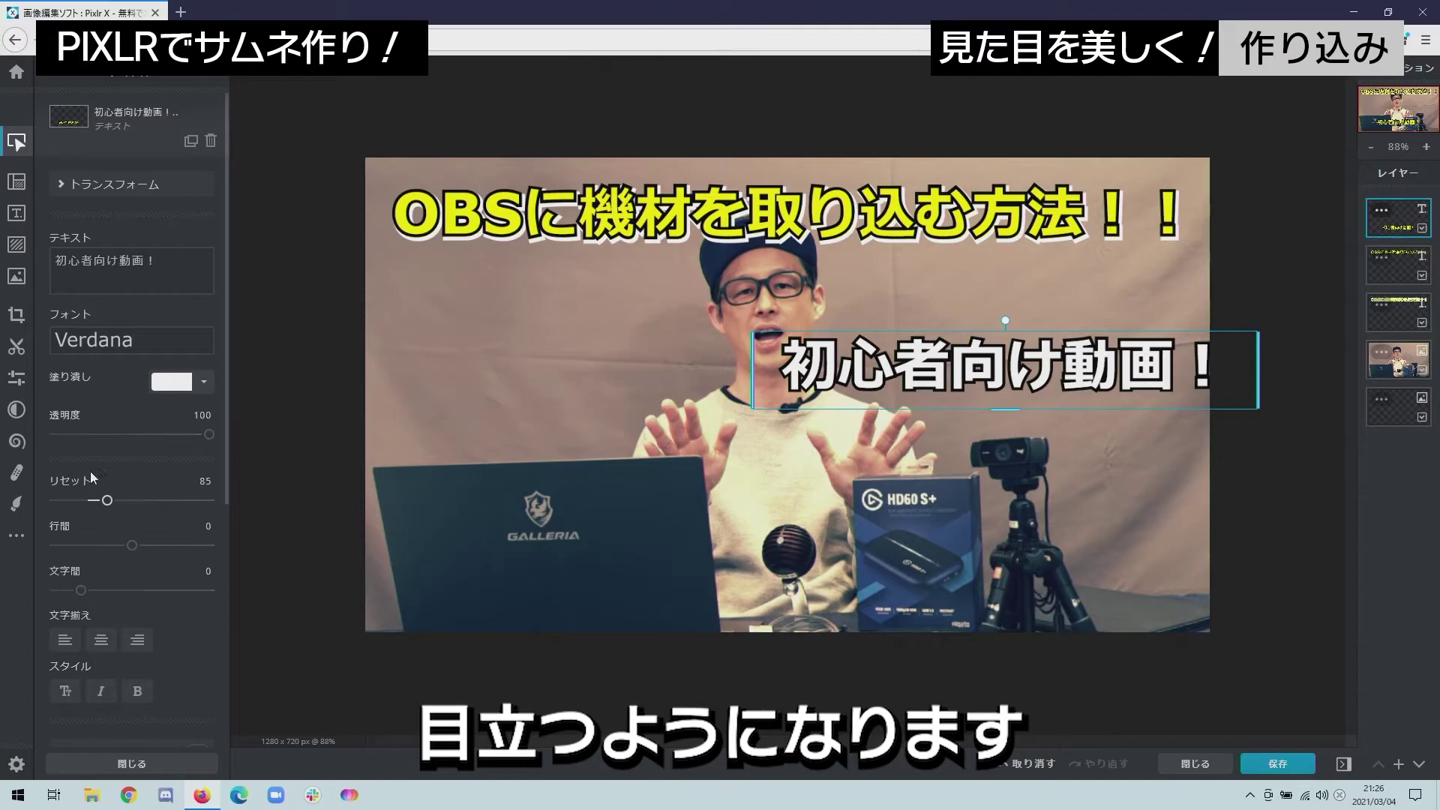
{"action": "left_click_drag", "start_coordinate": [113, 502], "coordinate": [134, 501]}
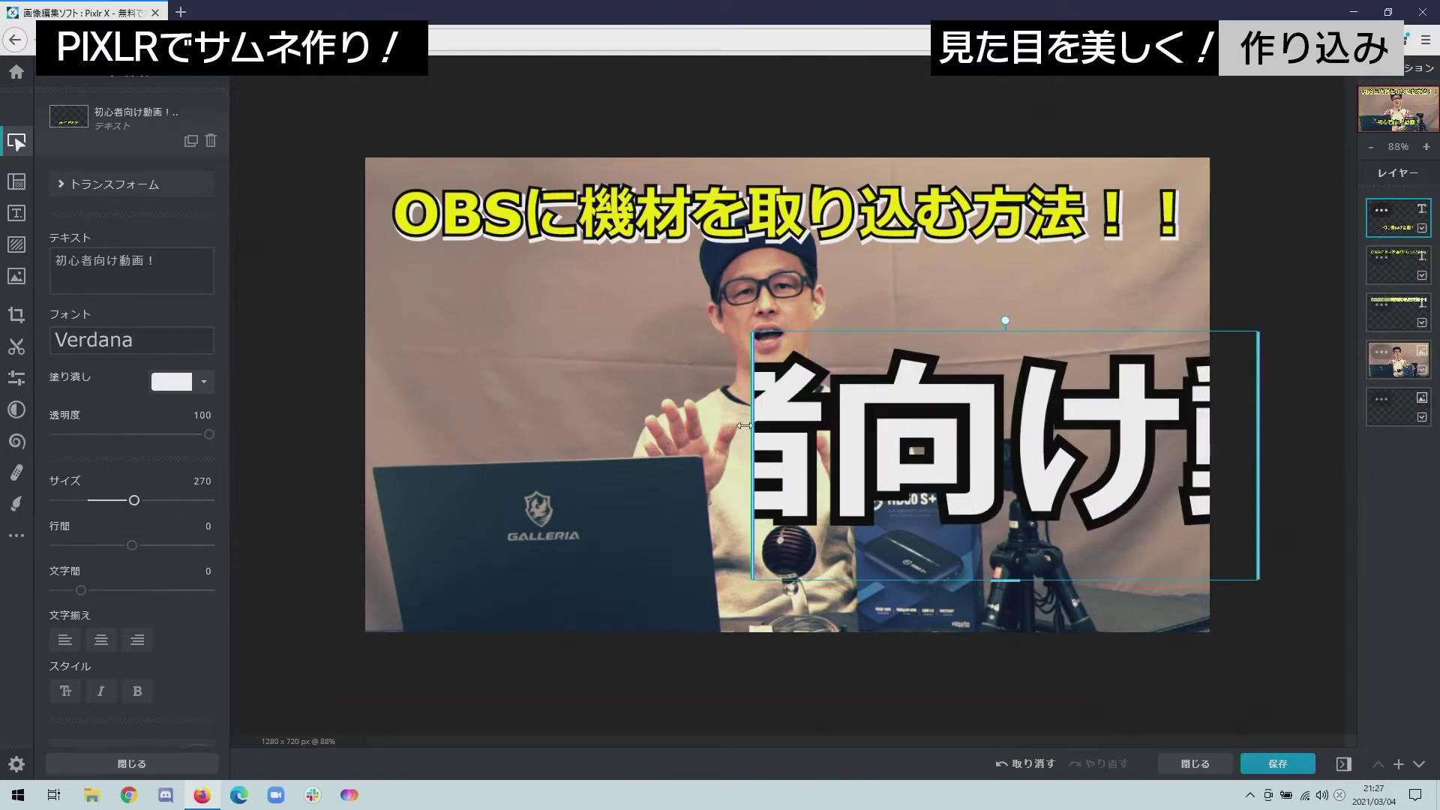
{"action": "left_click_drag", "start_coordinate": [744, 426], "coordinate": [358, 450]}
{"action": "left_click_drag", "start_coordinate": [133, 498], "coordinate": [120, 501]}
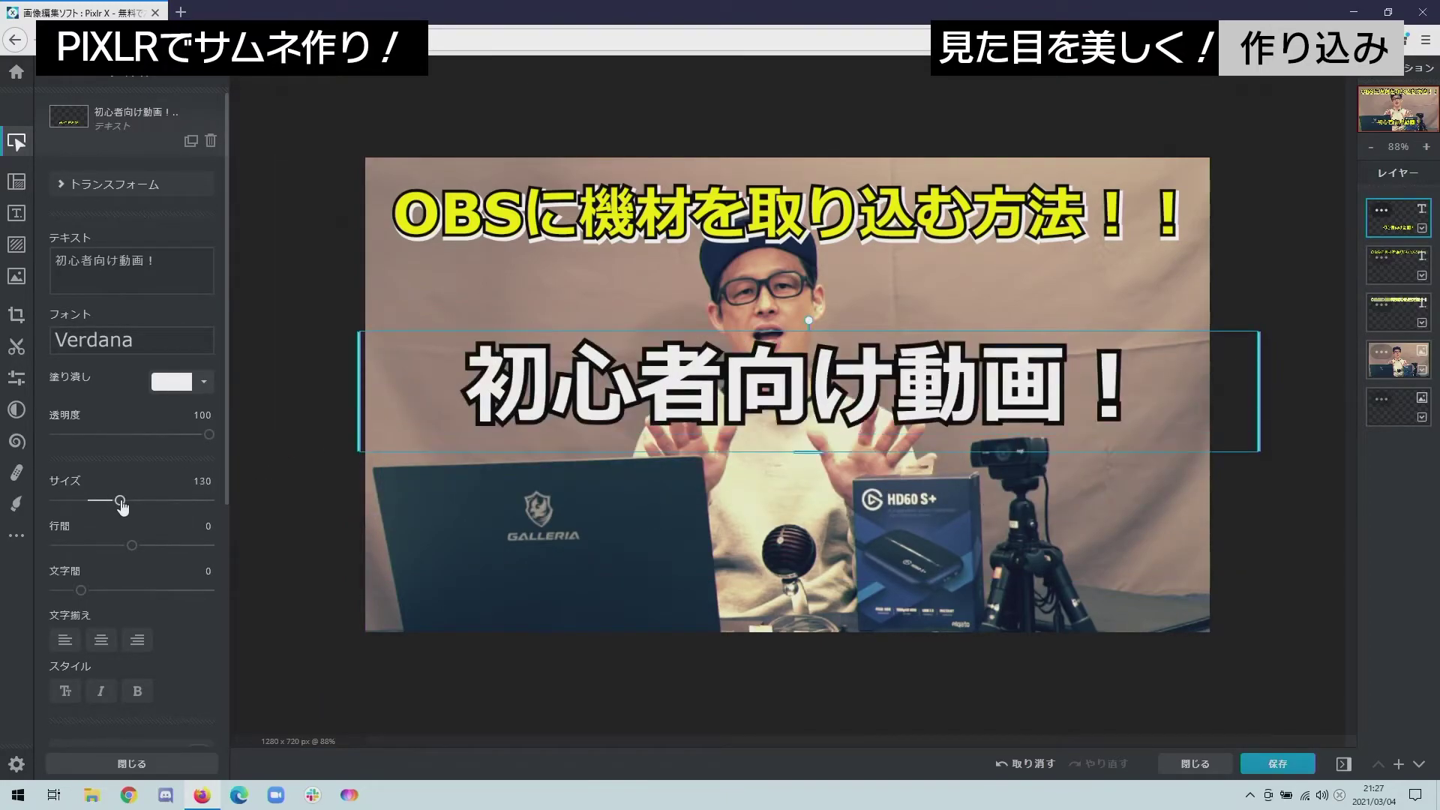
{"action": "left_click_drag", "start_coordinate": [120, 501], "coordinate": [121, 501]}
{"action": "left_click_drag", "start_coordinate": [851, 401], "coordinate": [847, 581]}
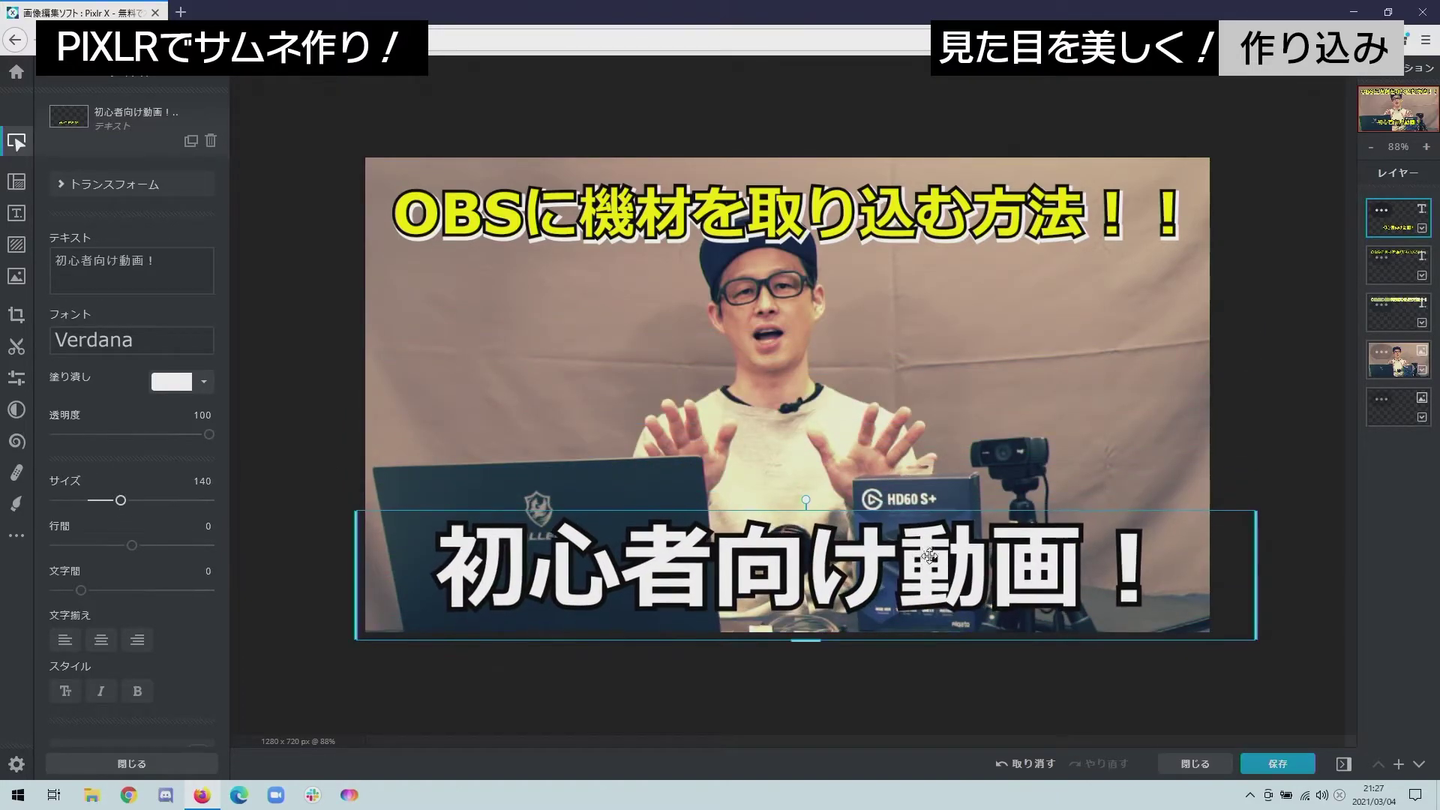
{"action": "left_click_drag", "start_coordinate": [961, 559], "coordinate": [961, 557]}
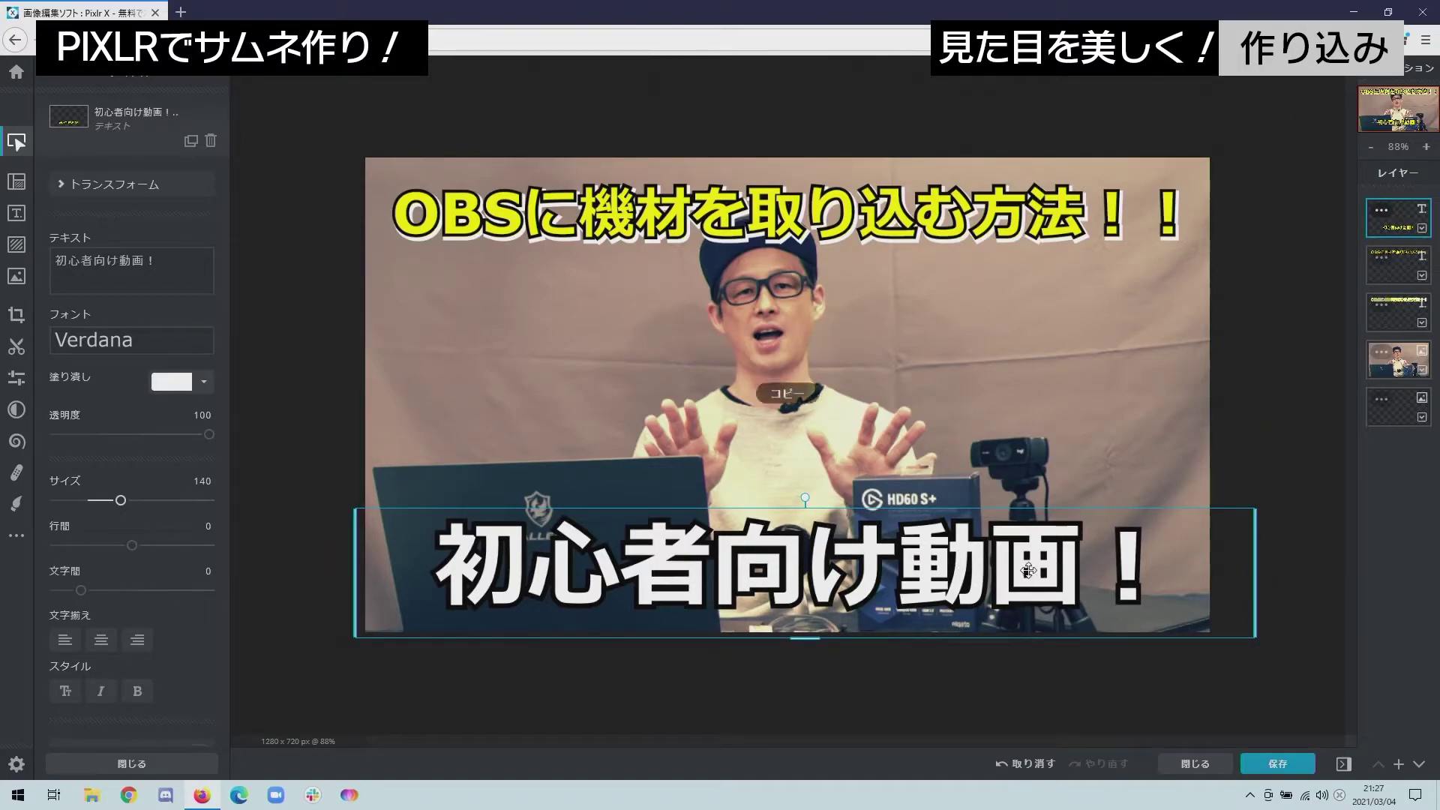
Duplicate the subtitle and give the lower copy a thicker light-blue outline.
{"action": "key", "text": "ctrl+c"}
{"action": "key", "text": "ctrl+v"}
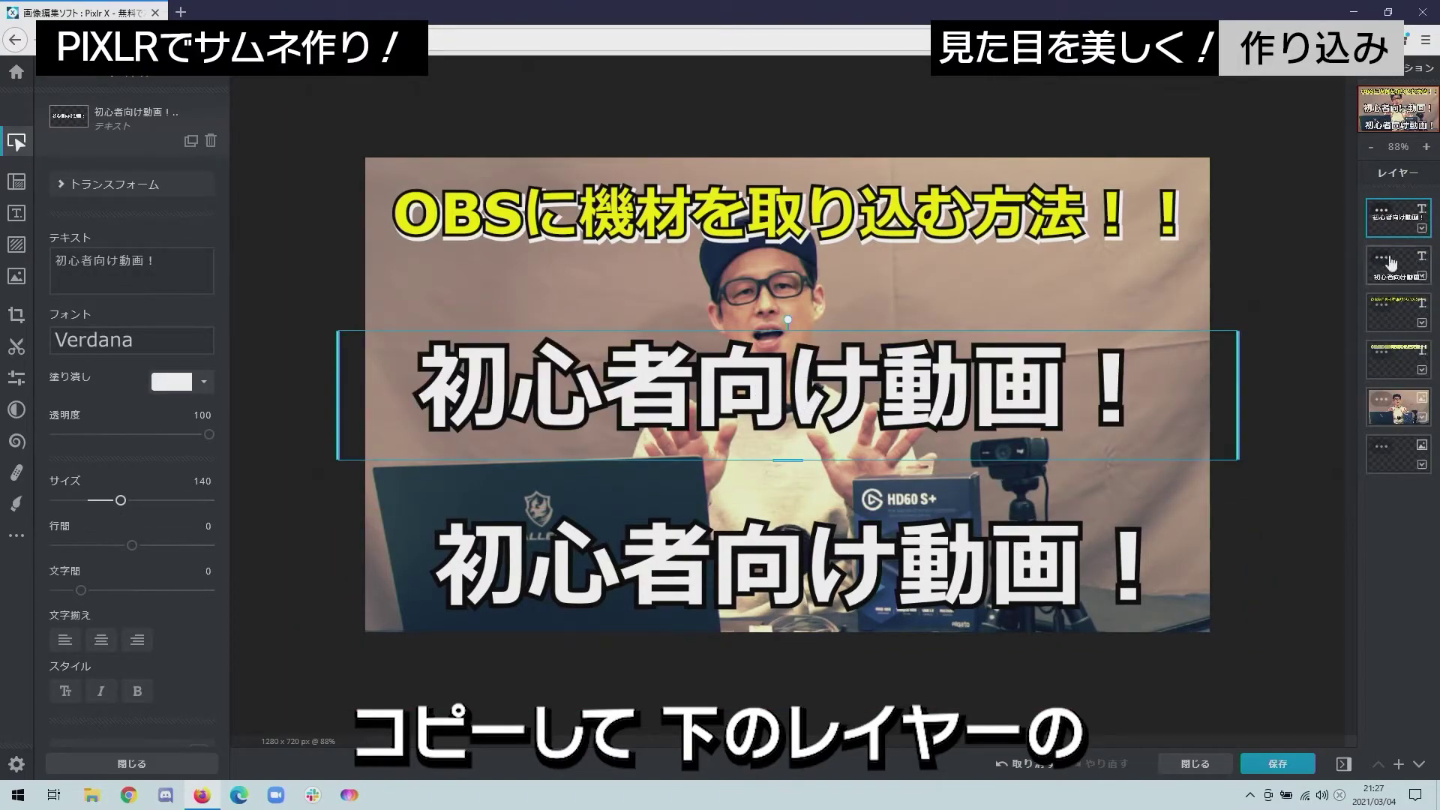
{"action": "left_click", "coordinate": [1399, 272]}
{"action": "scroll", "coordinate": [126, 560], "scroll_direction": "down", "scroll_amount": 5}
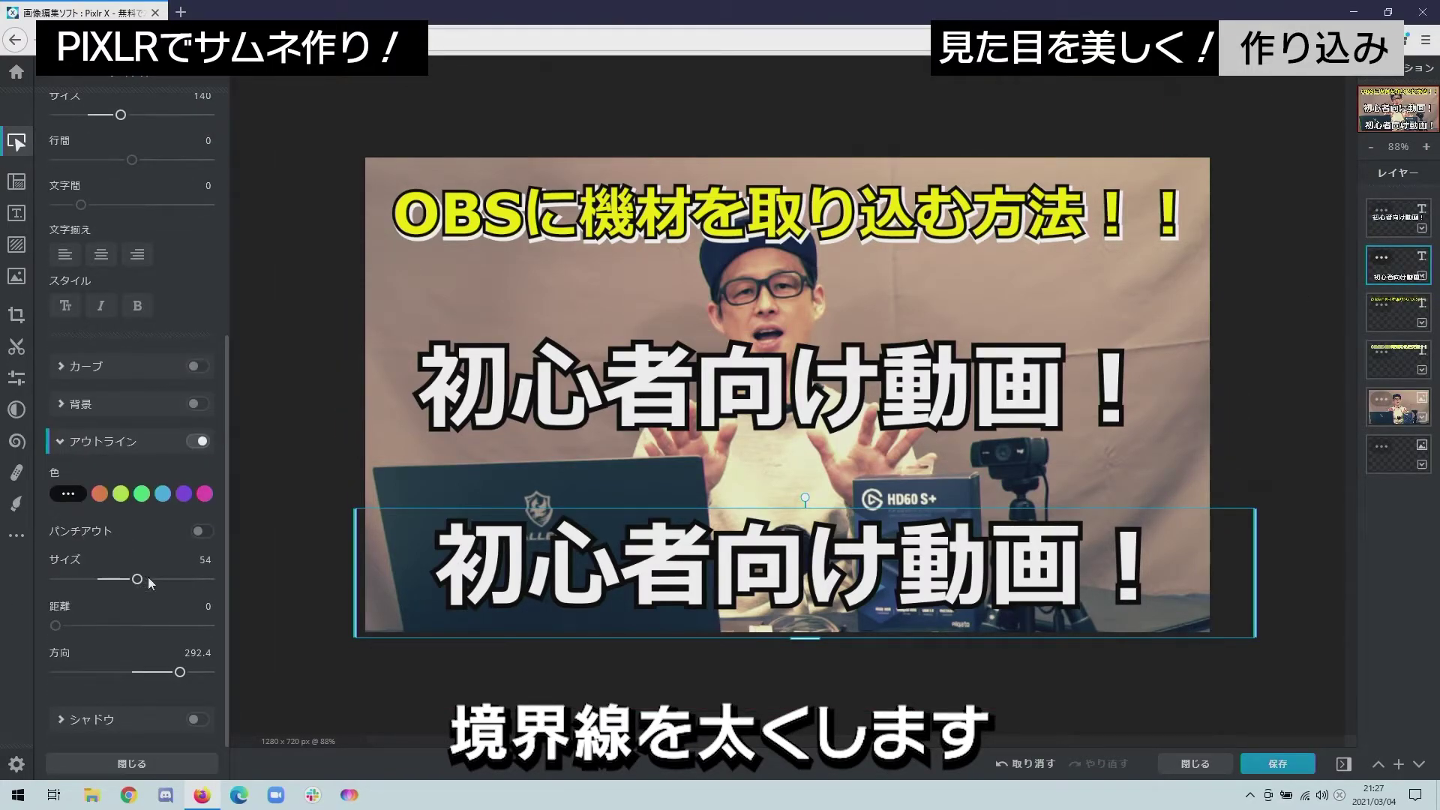
{"action": "left_click_drag", "start_coordinate": [148, 578], "coordinate": [171, 584]}
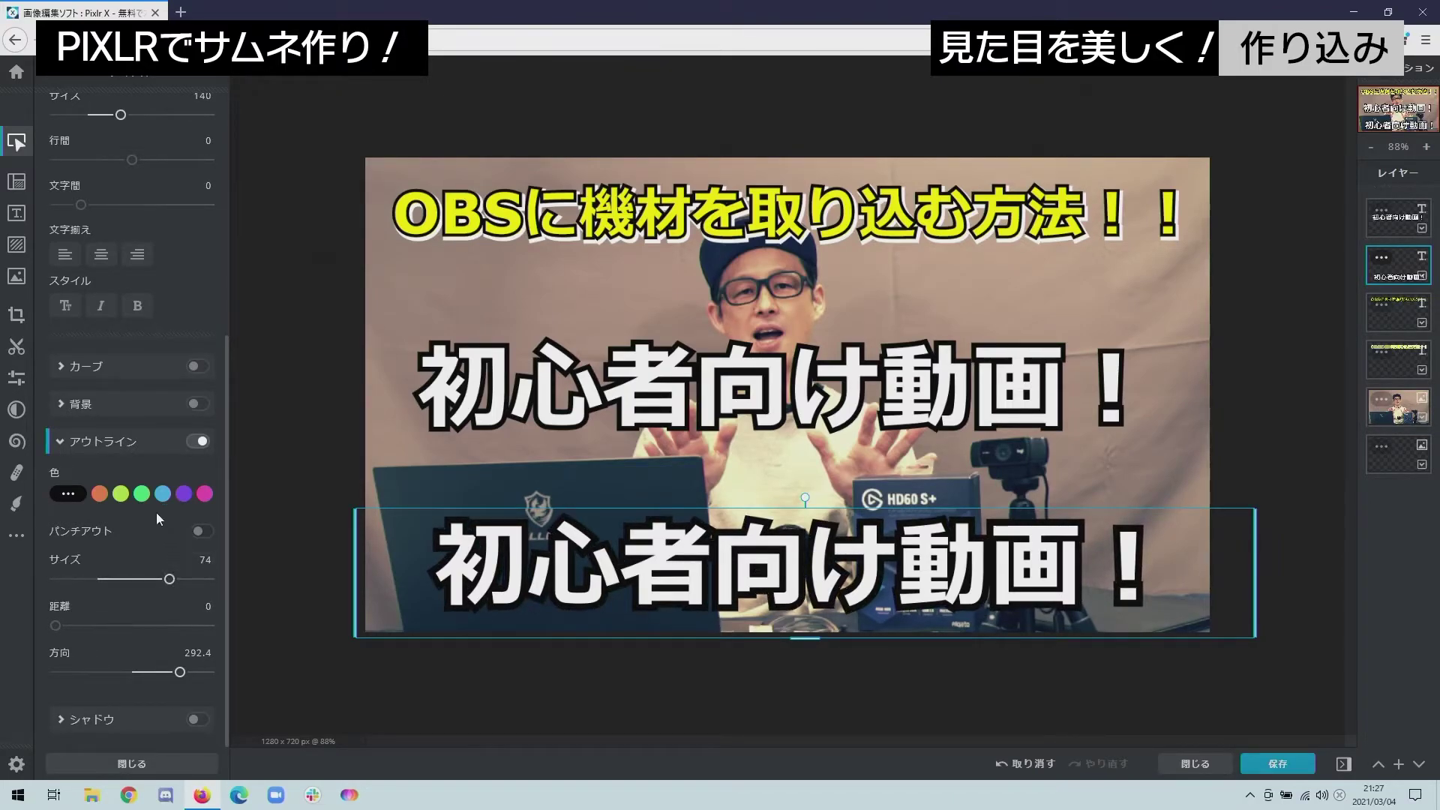
{"action": "left_click", "coordinate": [162, 493]}
Stack the copies and fill the blue-outlined one with the sampled outline colour #46B4EB.
{"action": "left_click_drag", "start_coordinate": [897, 397], "coordinate": [902, 556]}
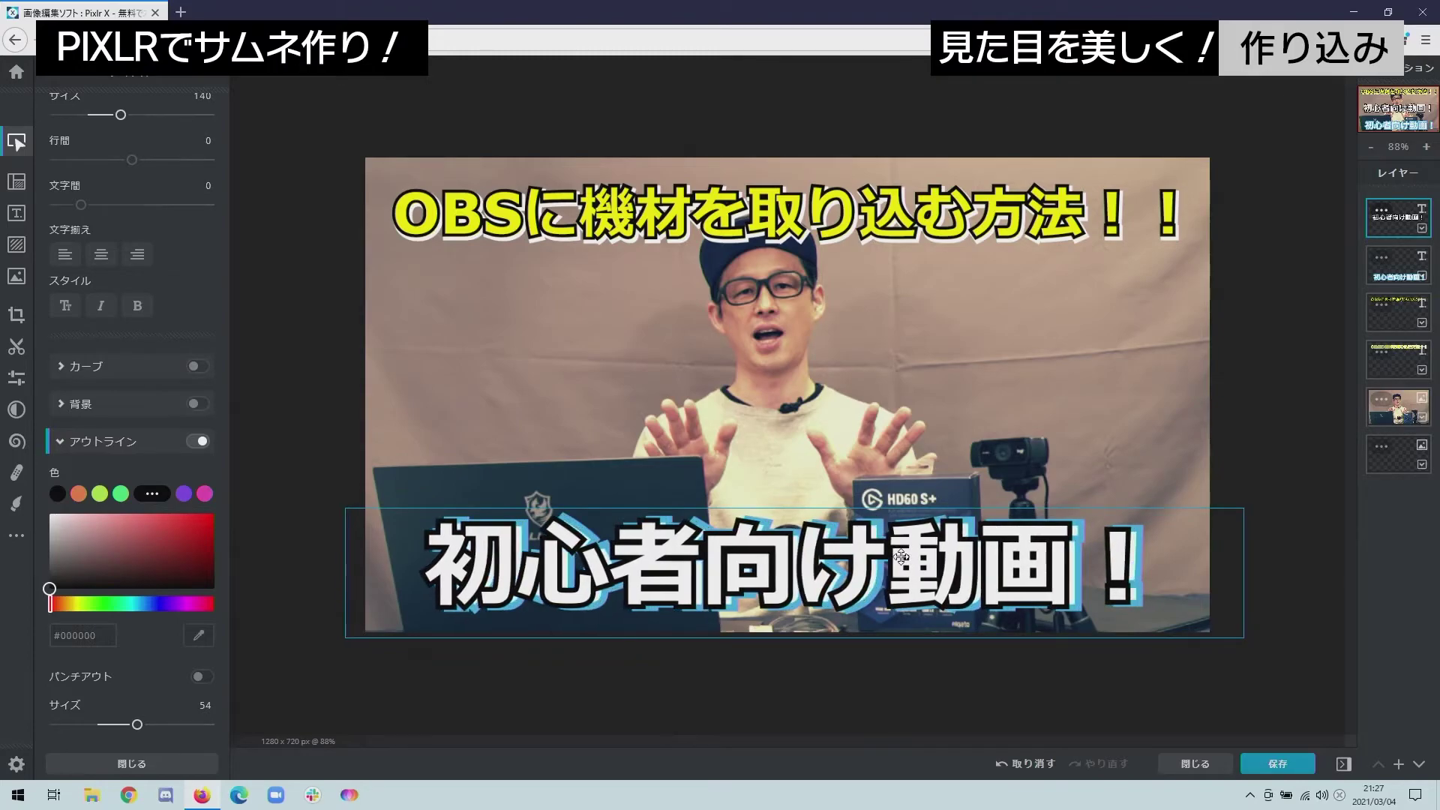
{"action": "left_click_drag", "start_coordinate": [902, 556], "coordinate": [902, 557]}
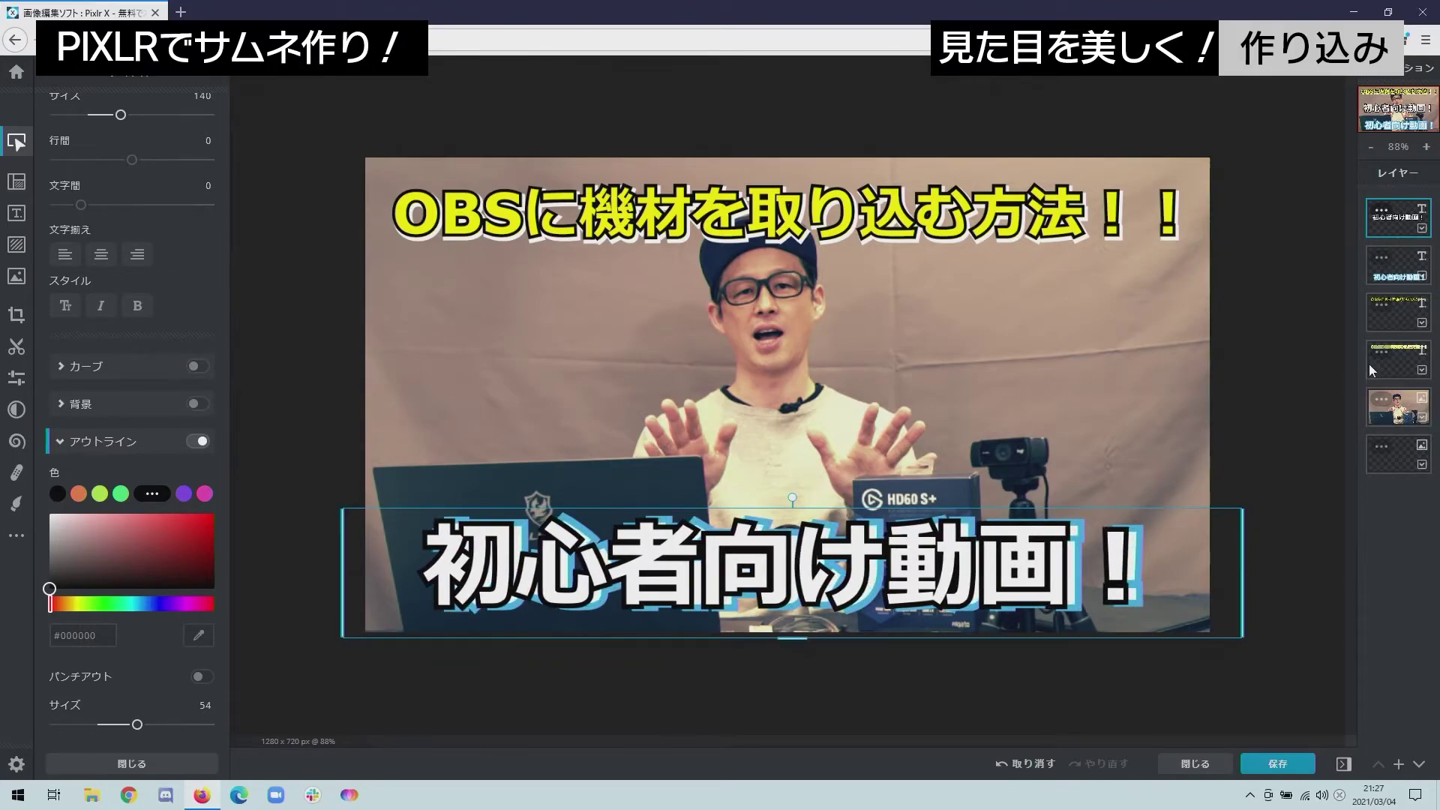
{"action": "left_click", "coordinate": [1400, 283]}
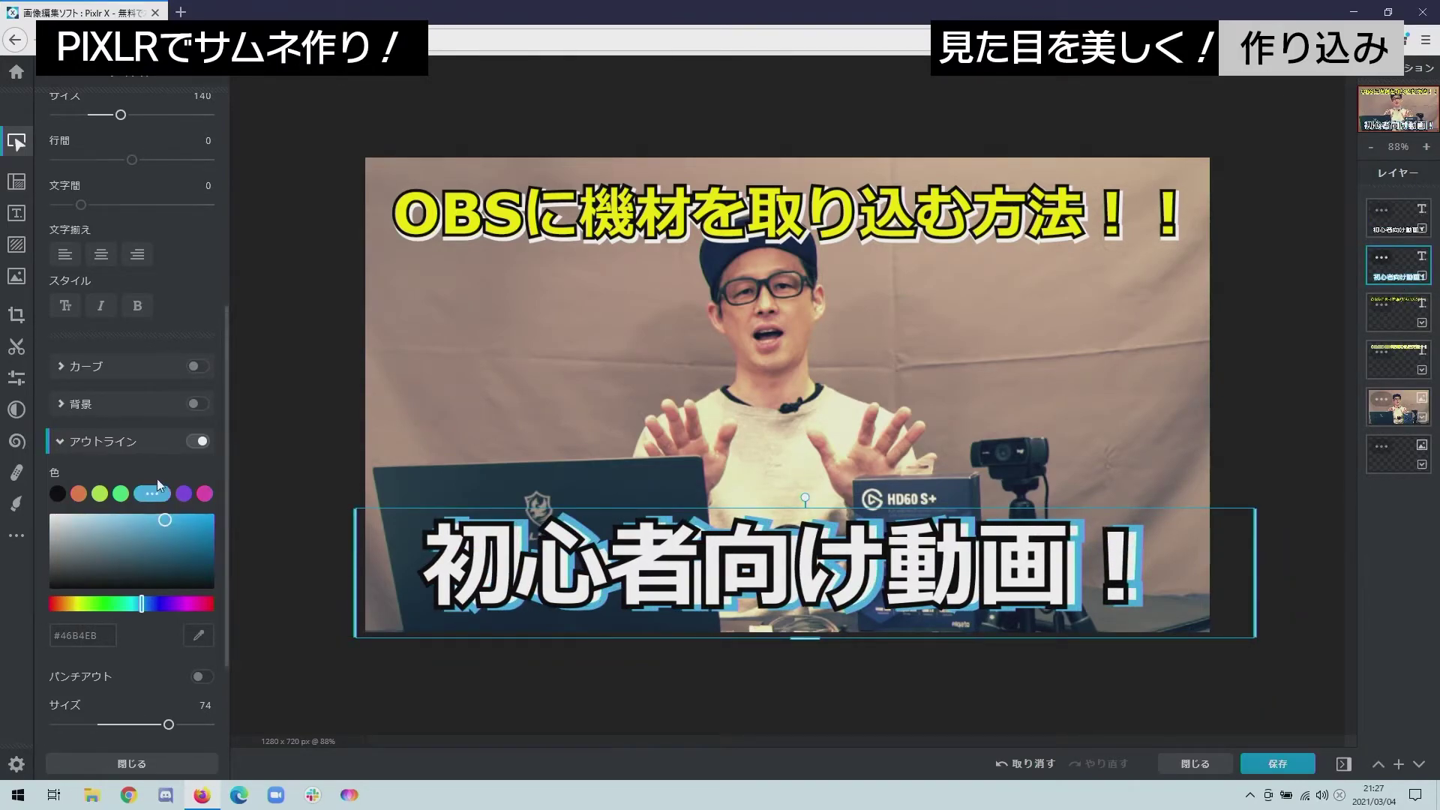
{"action": "scroll", "coordinate": [165, 492], "scroll_direction": "up", "scroll_amount": 10}
{"action": "left_click", "coordinate": [172, 381]}
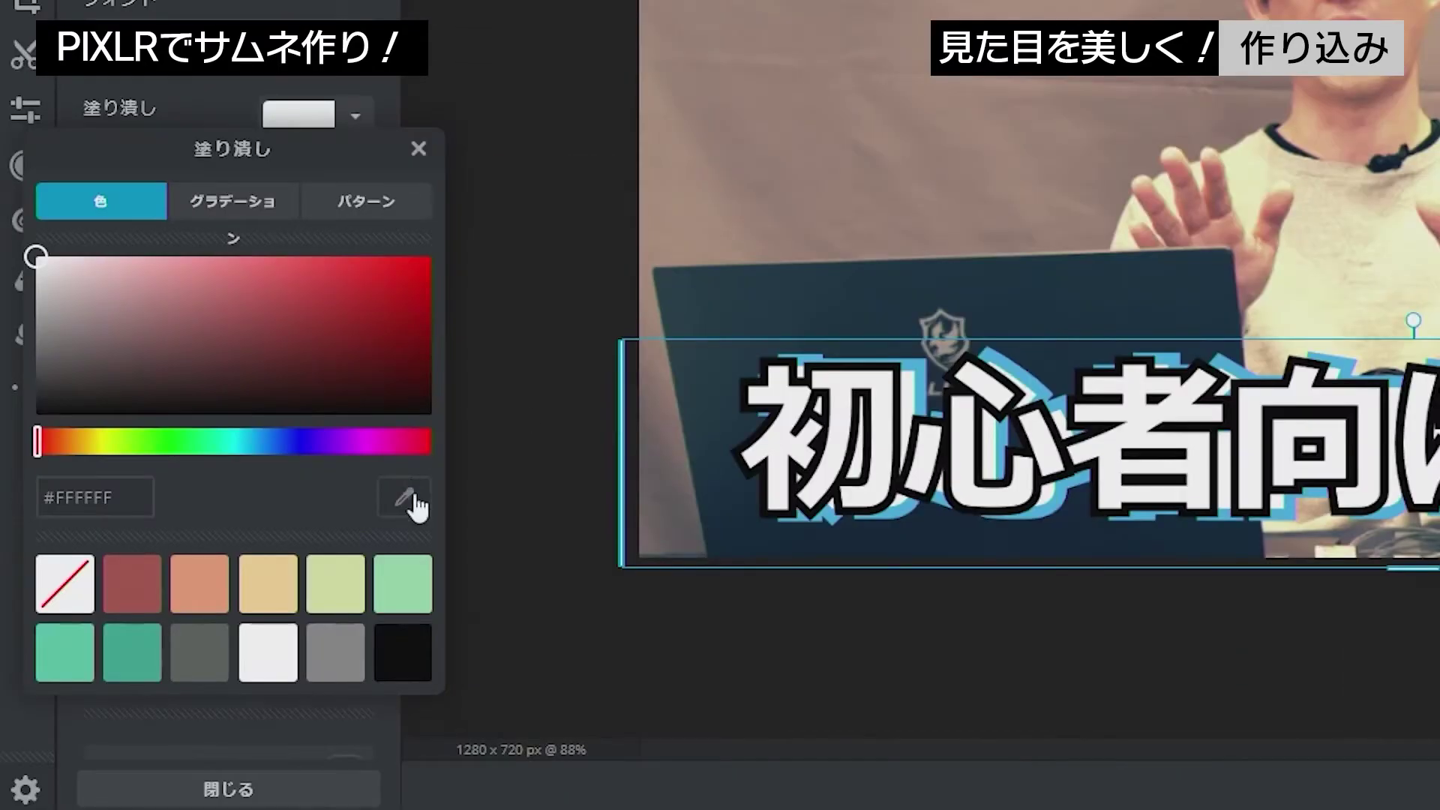
{"action": "left_click", "coordinate": [232, 598]}
{"action": "left_click", "coordinate": [920, 366]}
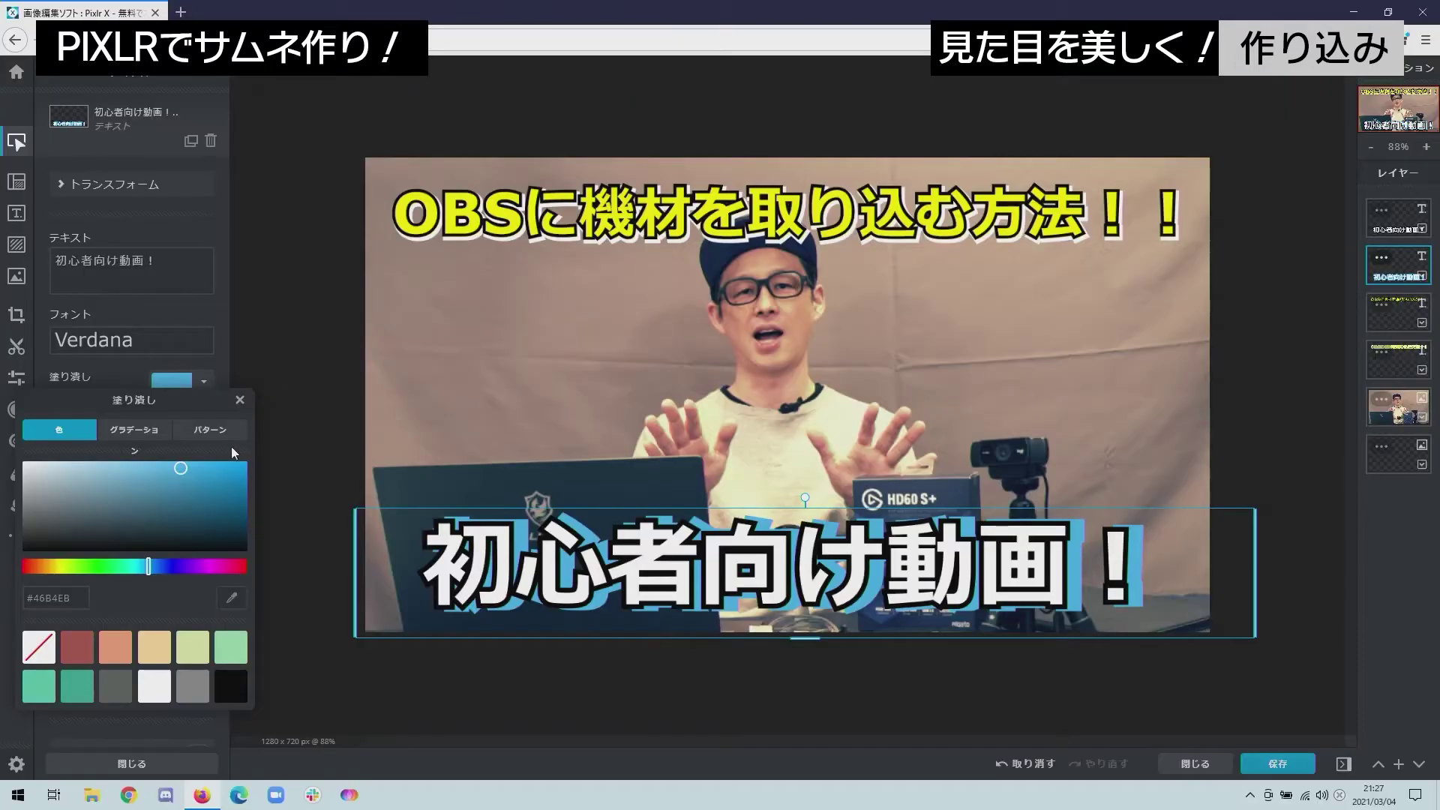
{"action": "left_click", "coordinate": [263, 541]}
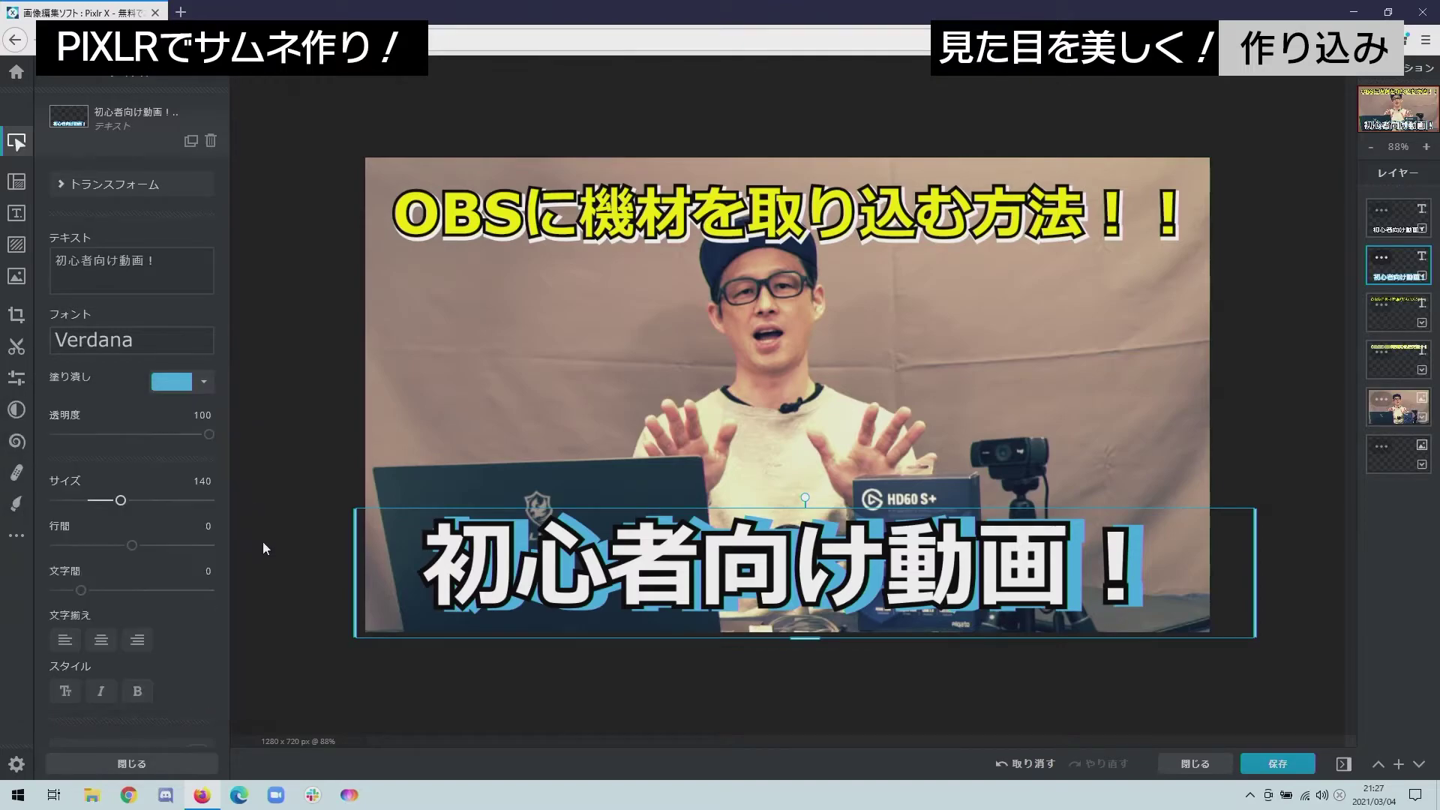
Nudge both subtitle layers slightly right together, then deselect them.
{"action": "left_click", "coordinate": [999, 571]}
{"action": "left_click", "coordinate": [1397, 274], "text": "shift"}
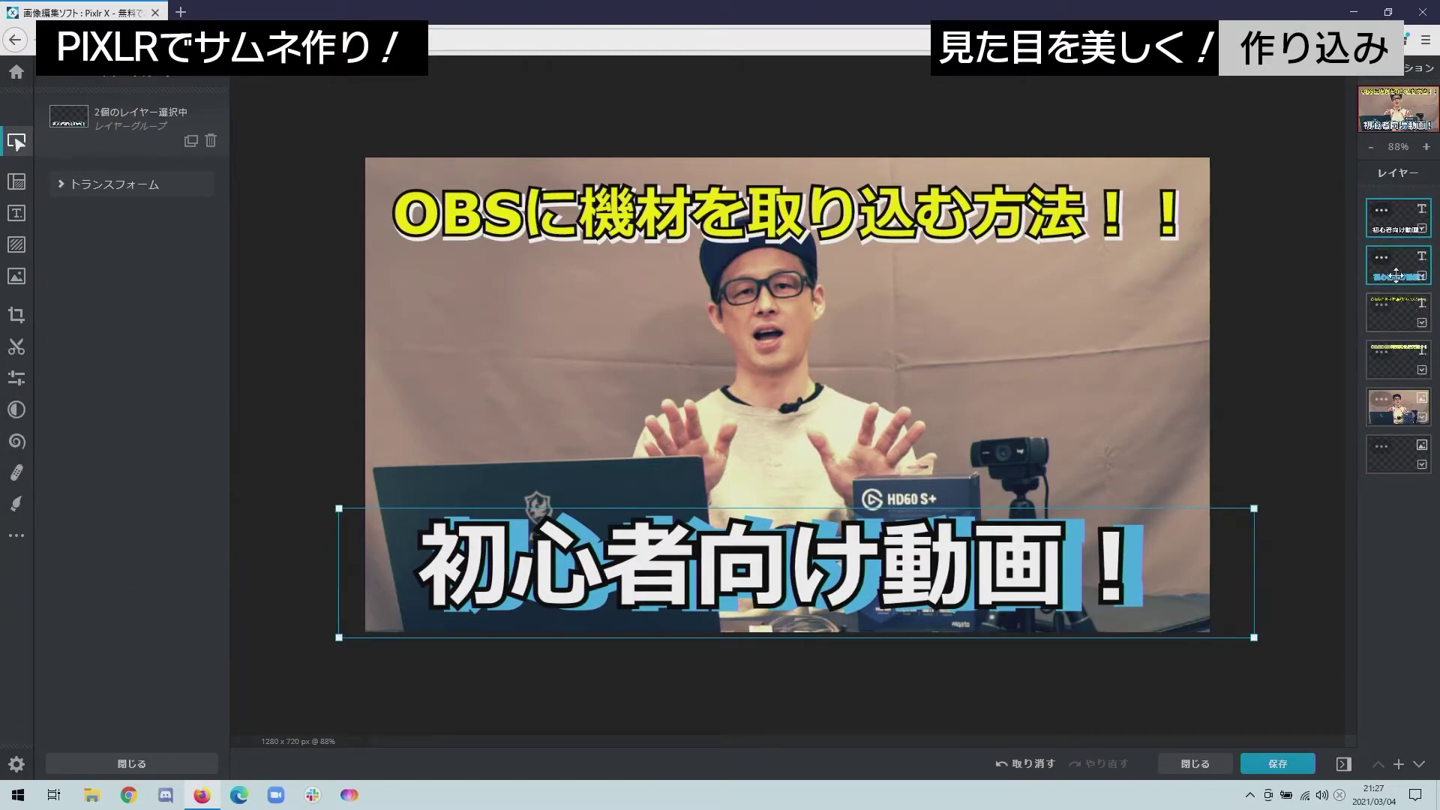
{"action": "left_click_drag", "start_coordinate": [1129, 574], "coordinate": [1133, 574]}
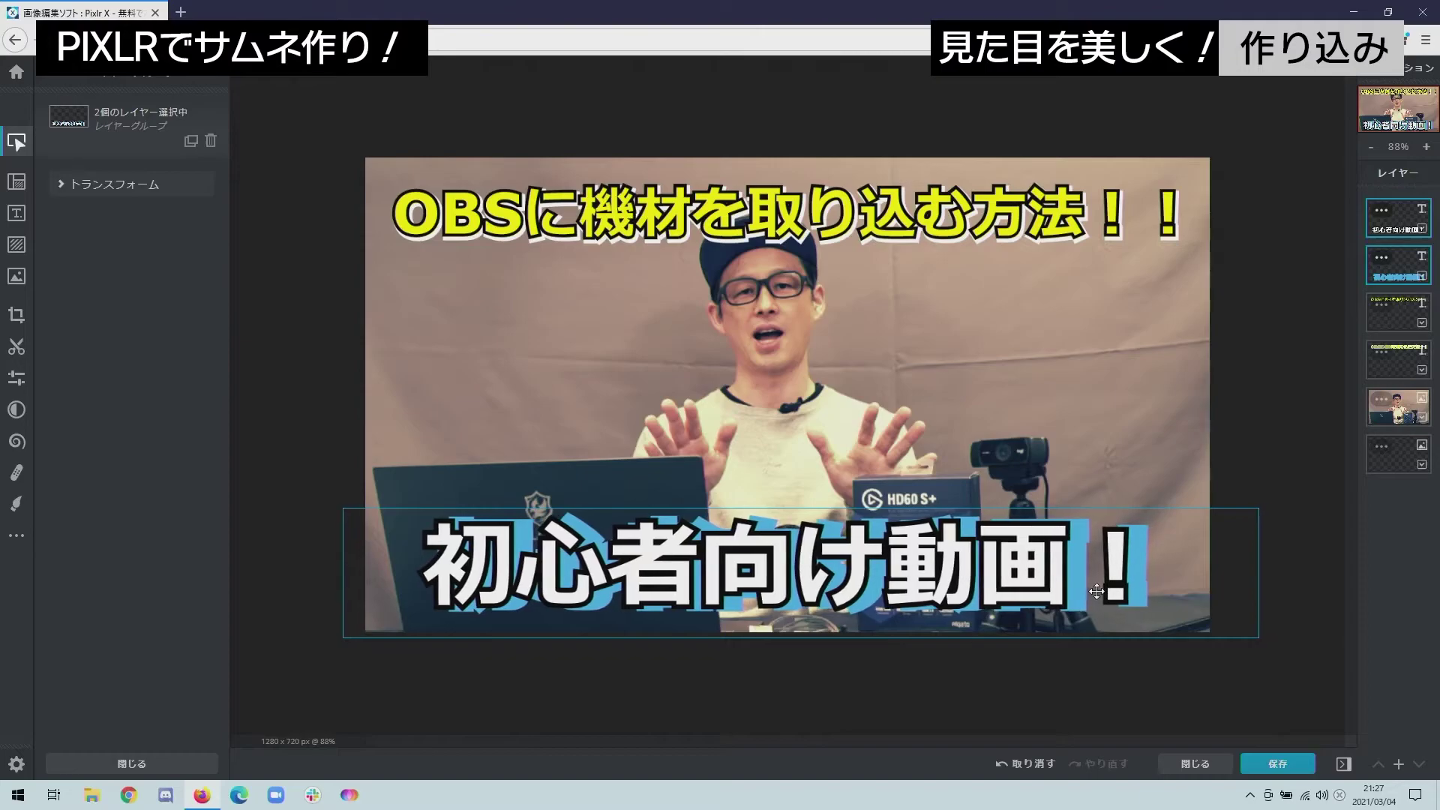
{"action": "left_click", "coordinate": [1303, 457]}
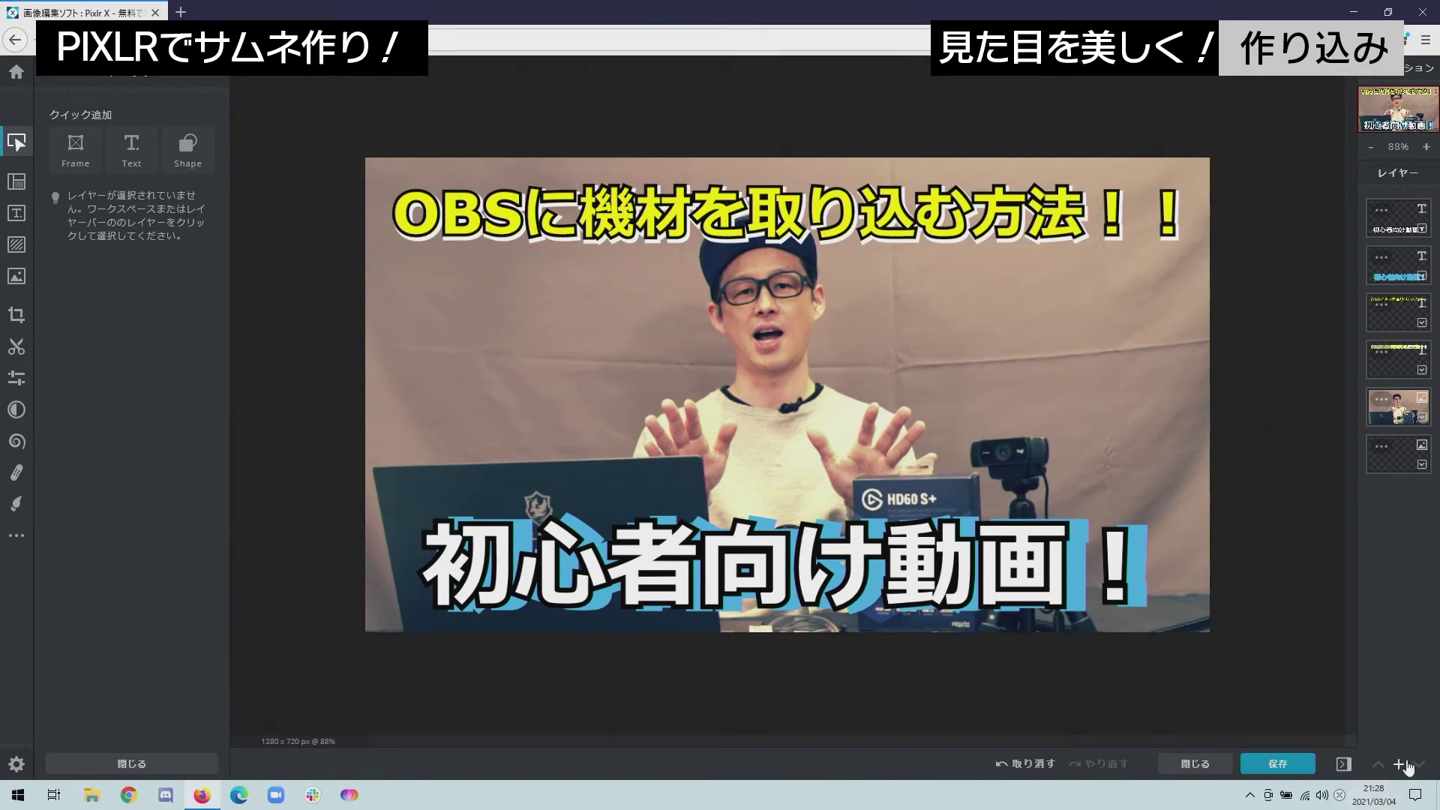
Add png01 as an image layer and place the cartoon face at the subtitle's left end.
{"action": "left_click", "coordinate": [1401, 764]}
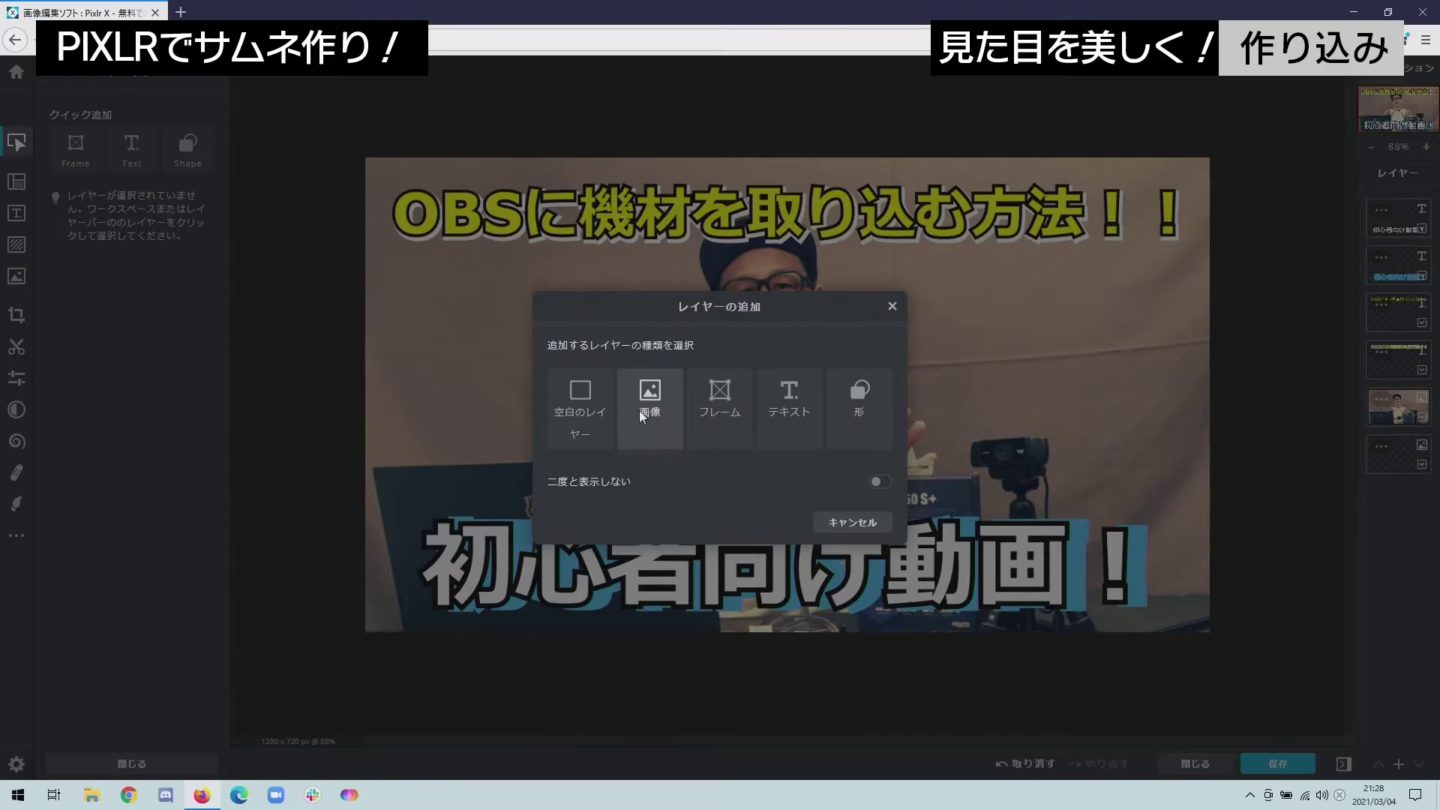
{"action": "left_click", "coordinate": [641, 405]}
{"action": "left_click", "coordinate": [266, 199]}
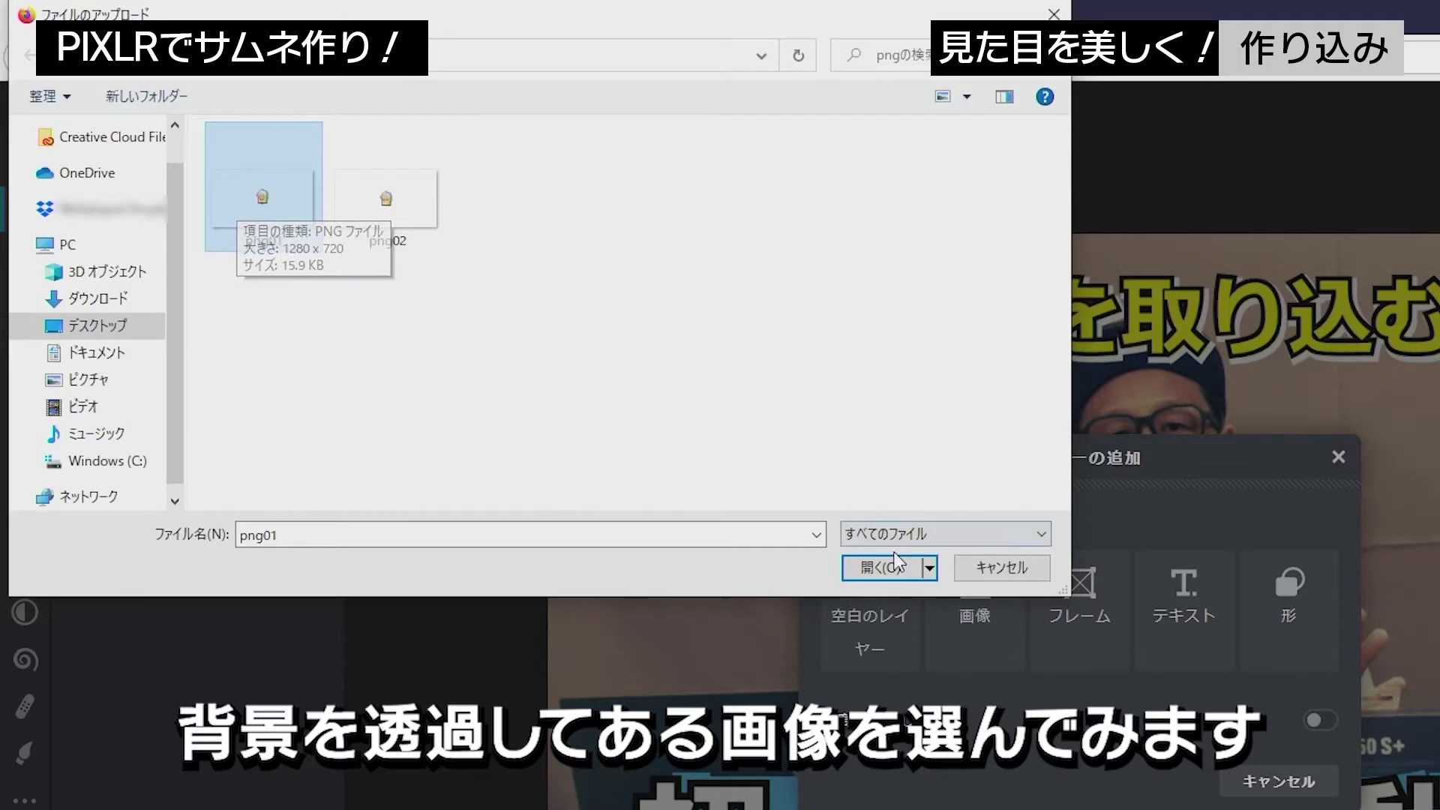
{"action": "double_click", "coordinate": [242, 210]}
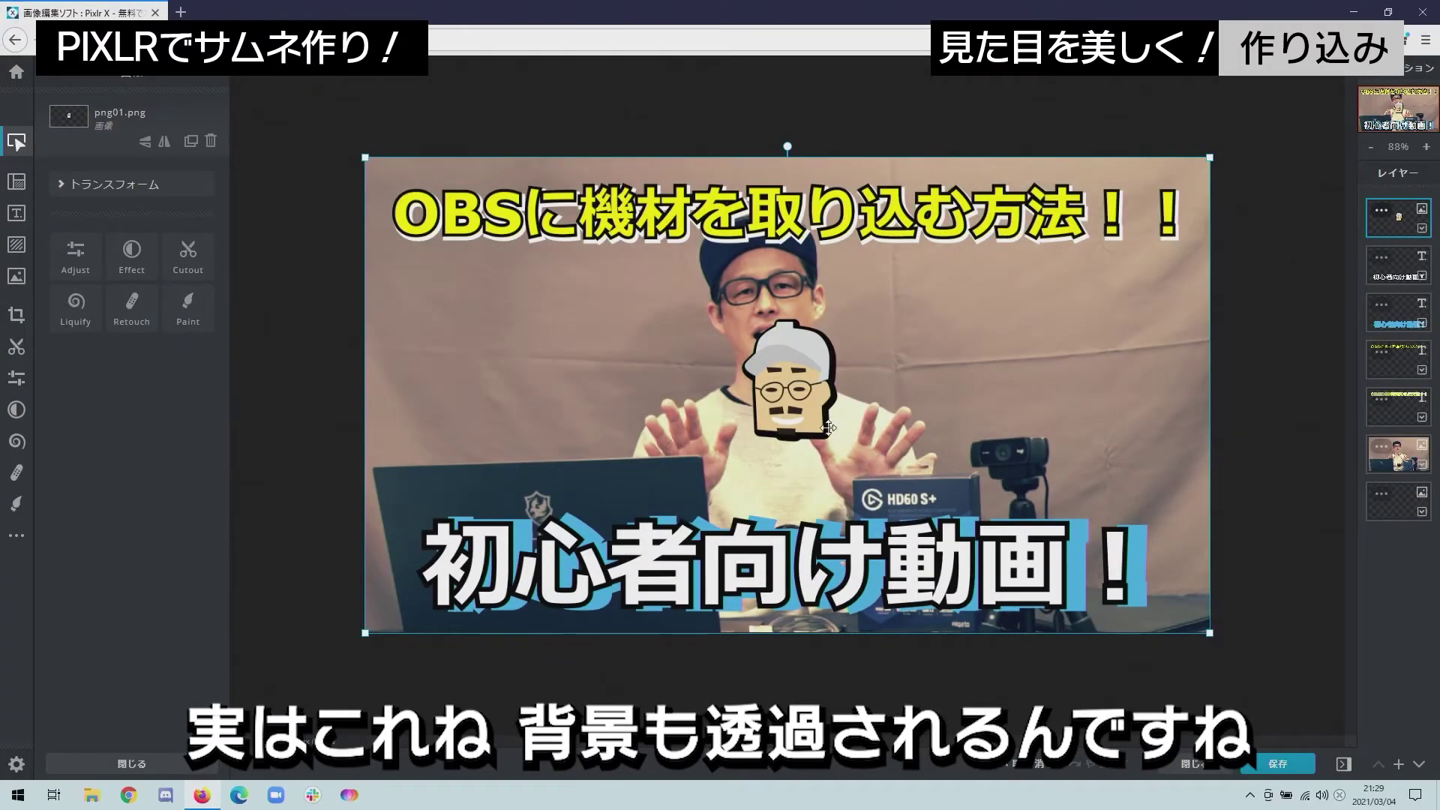
{"action": "mouse_move", "coordinate": [828, 428]}
{"action": "left_mouse_down"}
{"action": "mouse_move", "coordinate": [756, 445]}
{"action": "mouse_move", "coordinate": [447, 391]}
{"action": "left_mouse_up"}
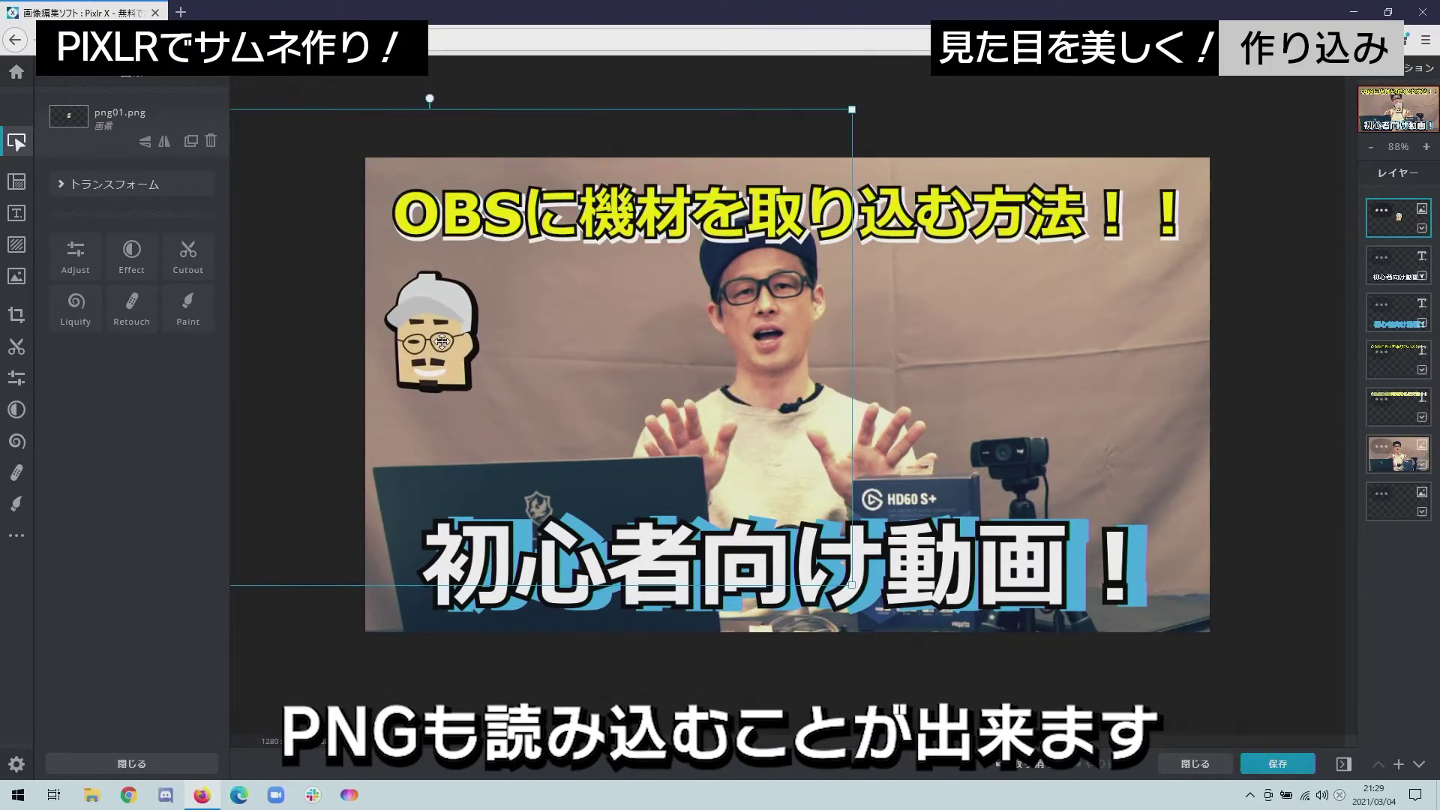
{"action": "mouse_move", "coordinate": [442, 342]}
{"action": "left_mouse_down"}
{"action": "mouse_move", "coordinate": [452, 454]}
{"action": "mouse_move", "coordinate": [1018, 380]}
{"action": "mouse_move", "coordinate": [445, 345]}
{"action": "mouse_move", "coordinate": [416, 577]}
{"action": "left_mouse_up"}
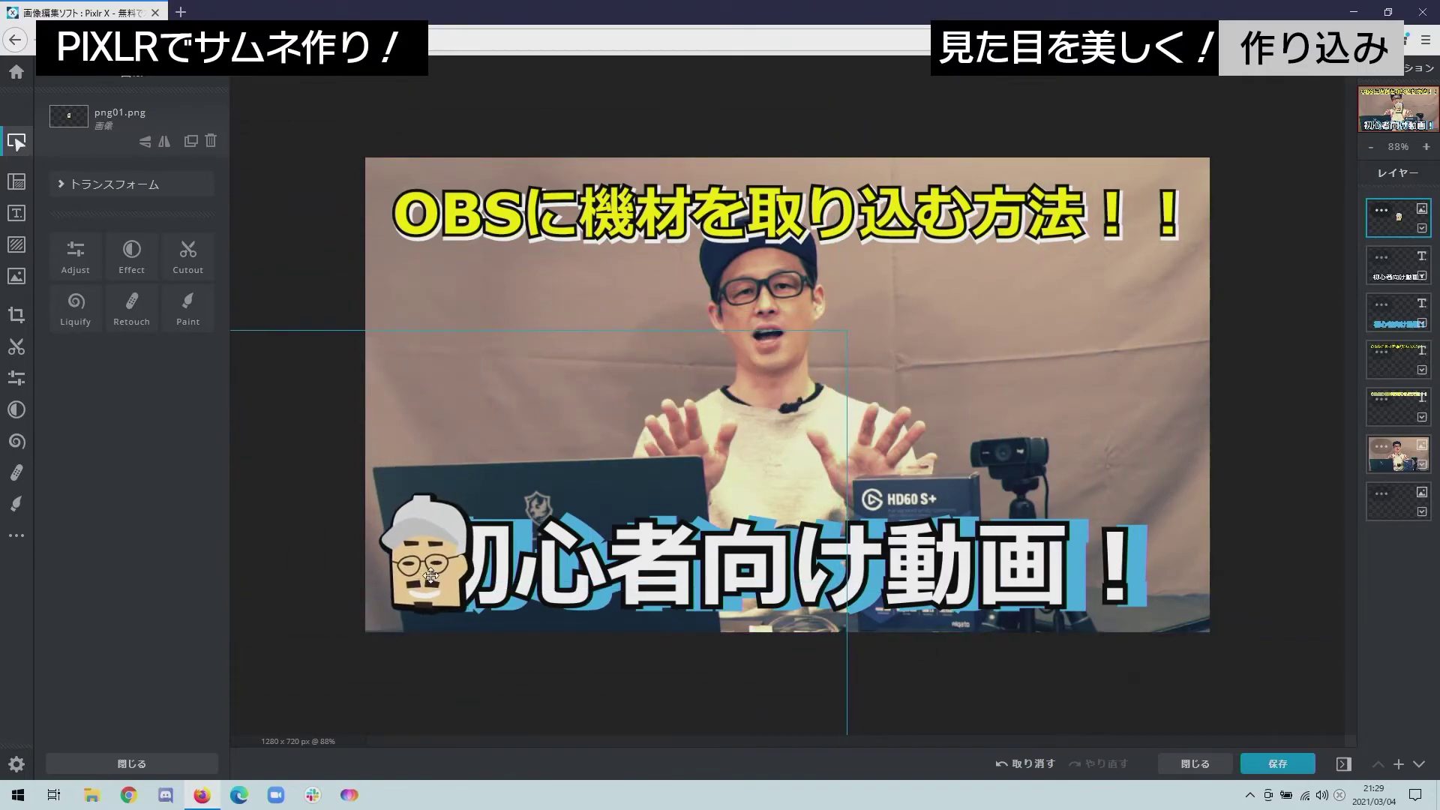
{"action": "left_click_drag", "start_coordinate": [419, 580], "coordinate": [432, 583]}
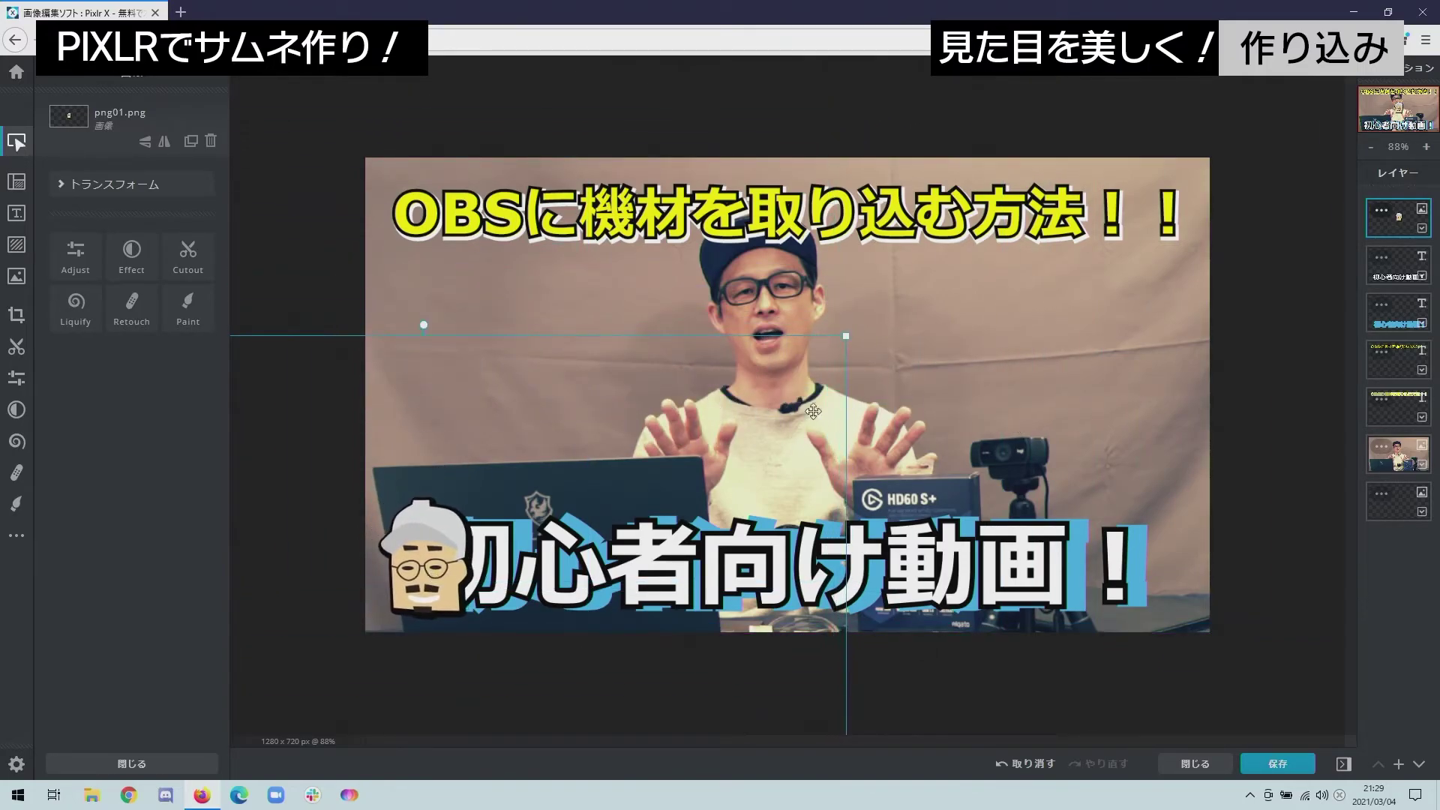
Shift both subtitle layers right so they clear the face.
{"action": "left_click", "coordinate": [1392, 314]}
{"action": "left_click", "coordinate": [1395, 280], "text": "shift"}
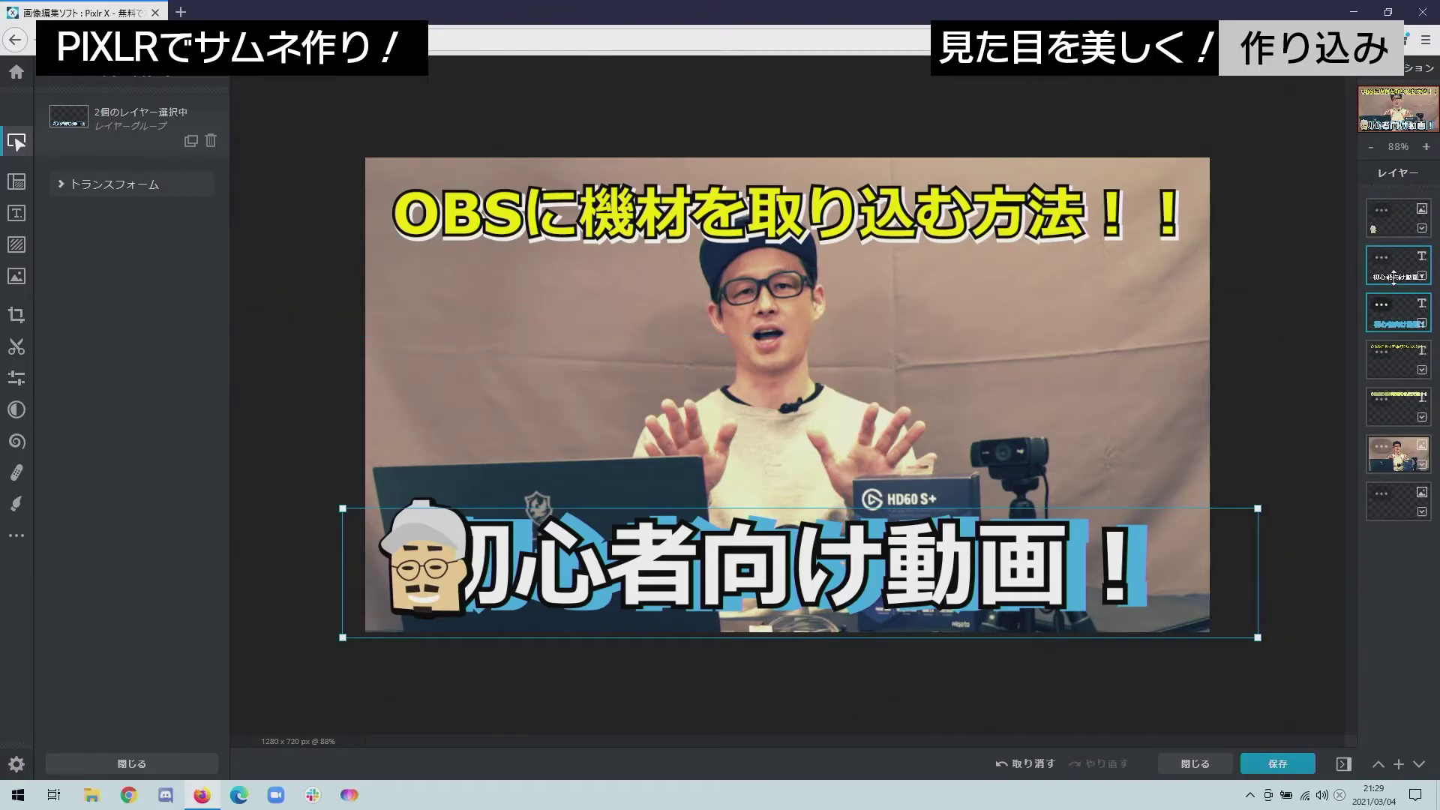
{"action": "left_click_drag", "start_coordinate": [1028, 565], "coordinate": [1079, 565]}
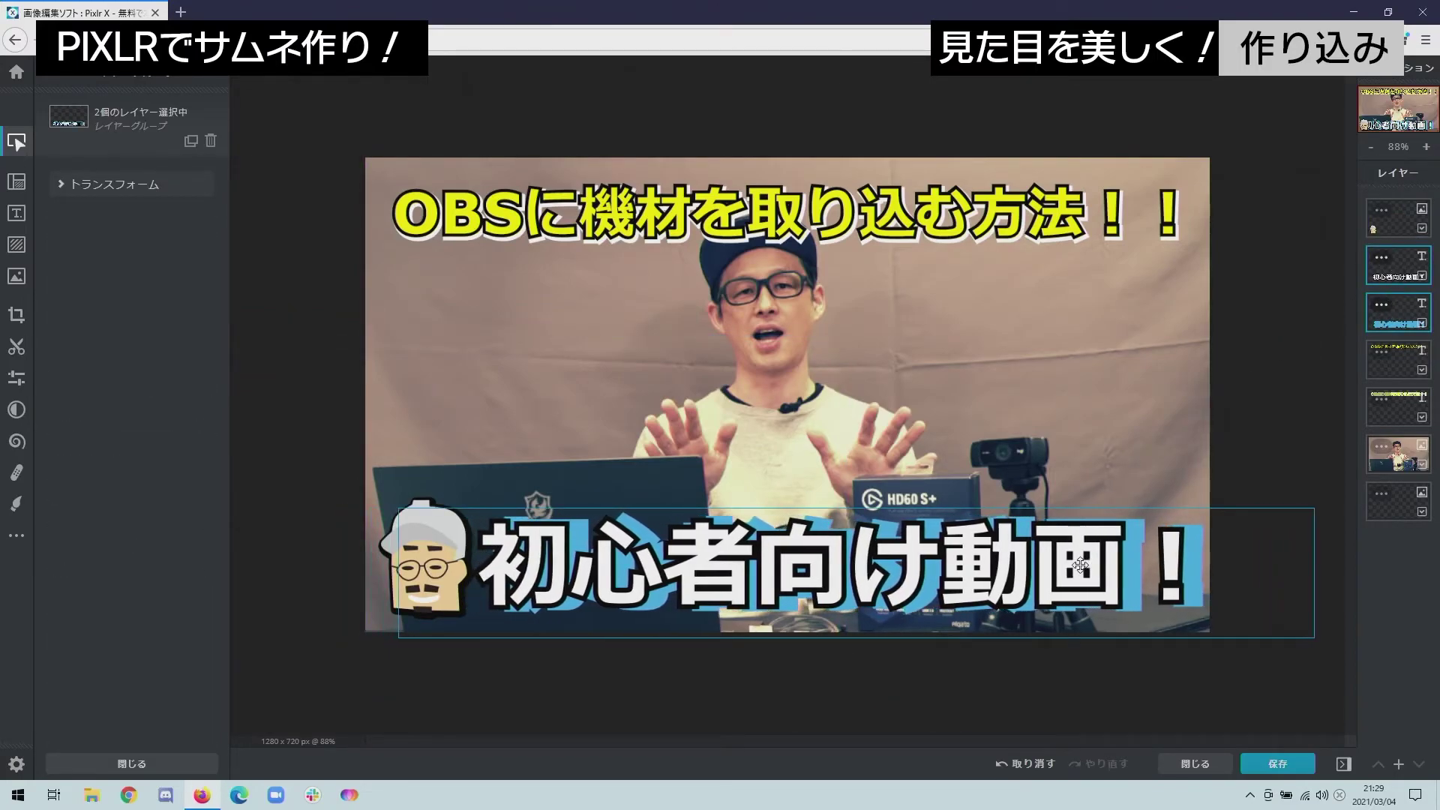
Add the HELLO text preset and move it to the upper left of the photo.
{"action": "left_click", "coordinate": [1294, 443]}
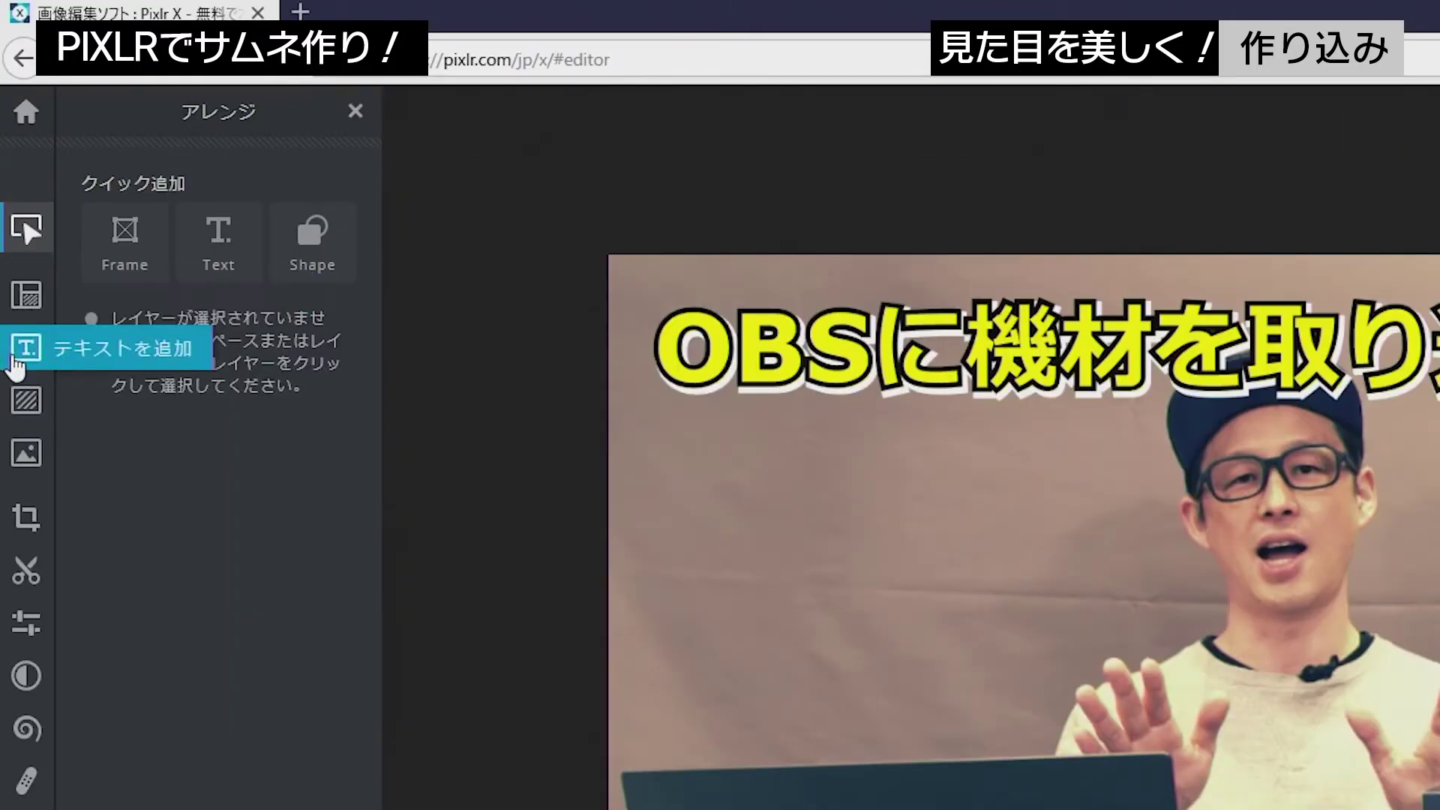
{"action": "left_click", "coordinate": [17, 358]}
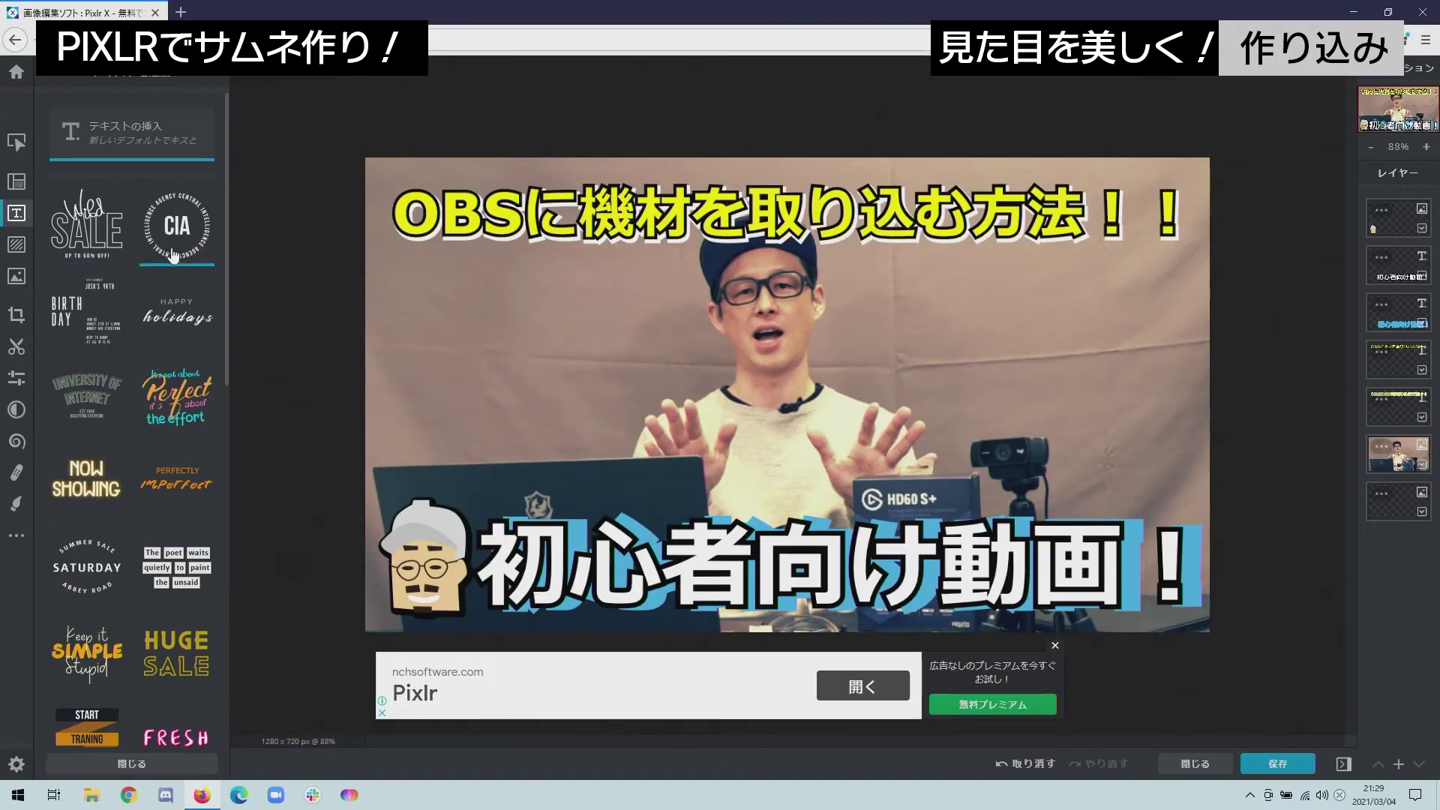
{"action": "scroll", "coordinate": [120, 465], "scroll_direction": "down", "scroll_amount": 8}
{"action": "scroll", "coordinate": [102, 487], "scroll_direction": "down", "scroll_amount": 1}
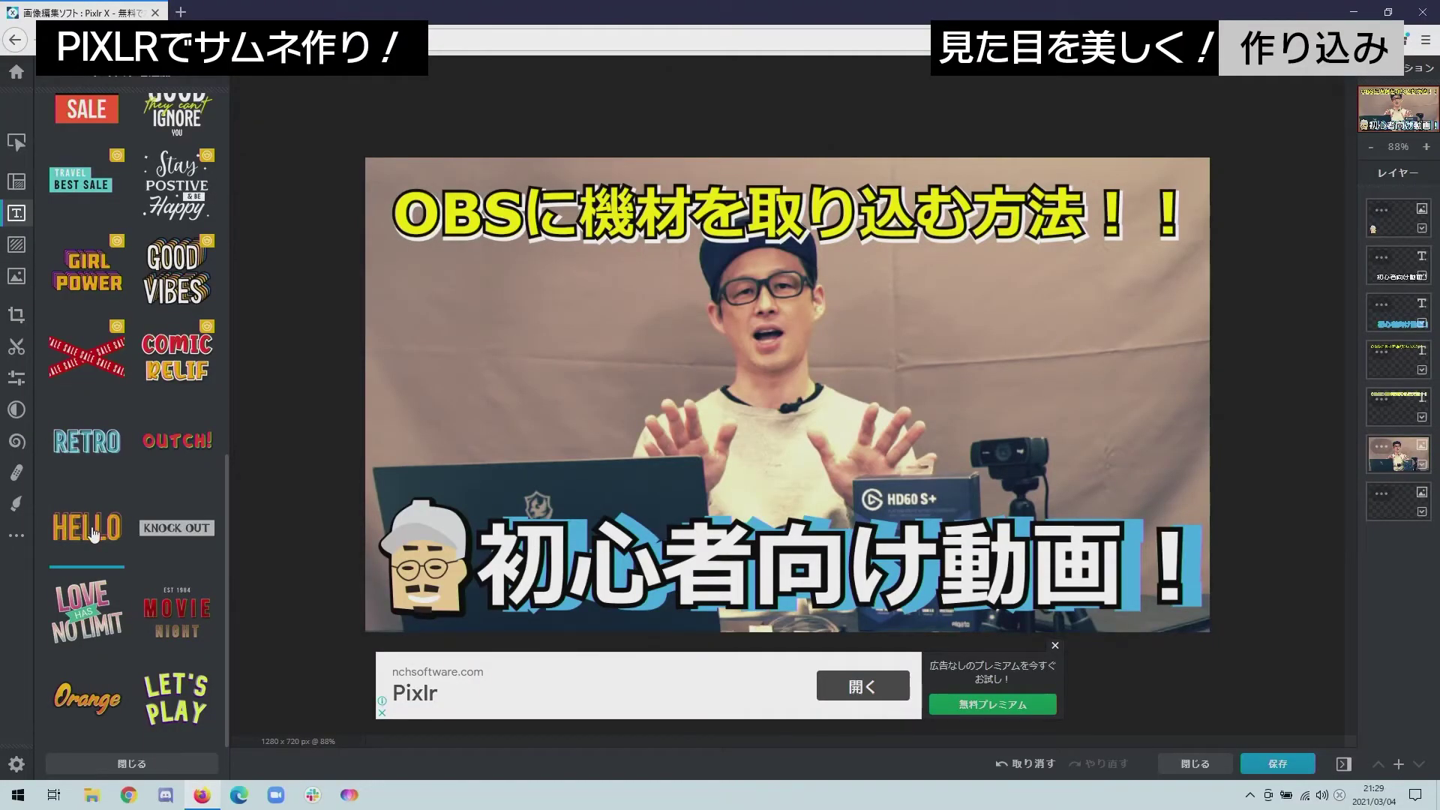
{"action": "left_click", "coordinate": [94, 534]}
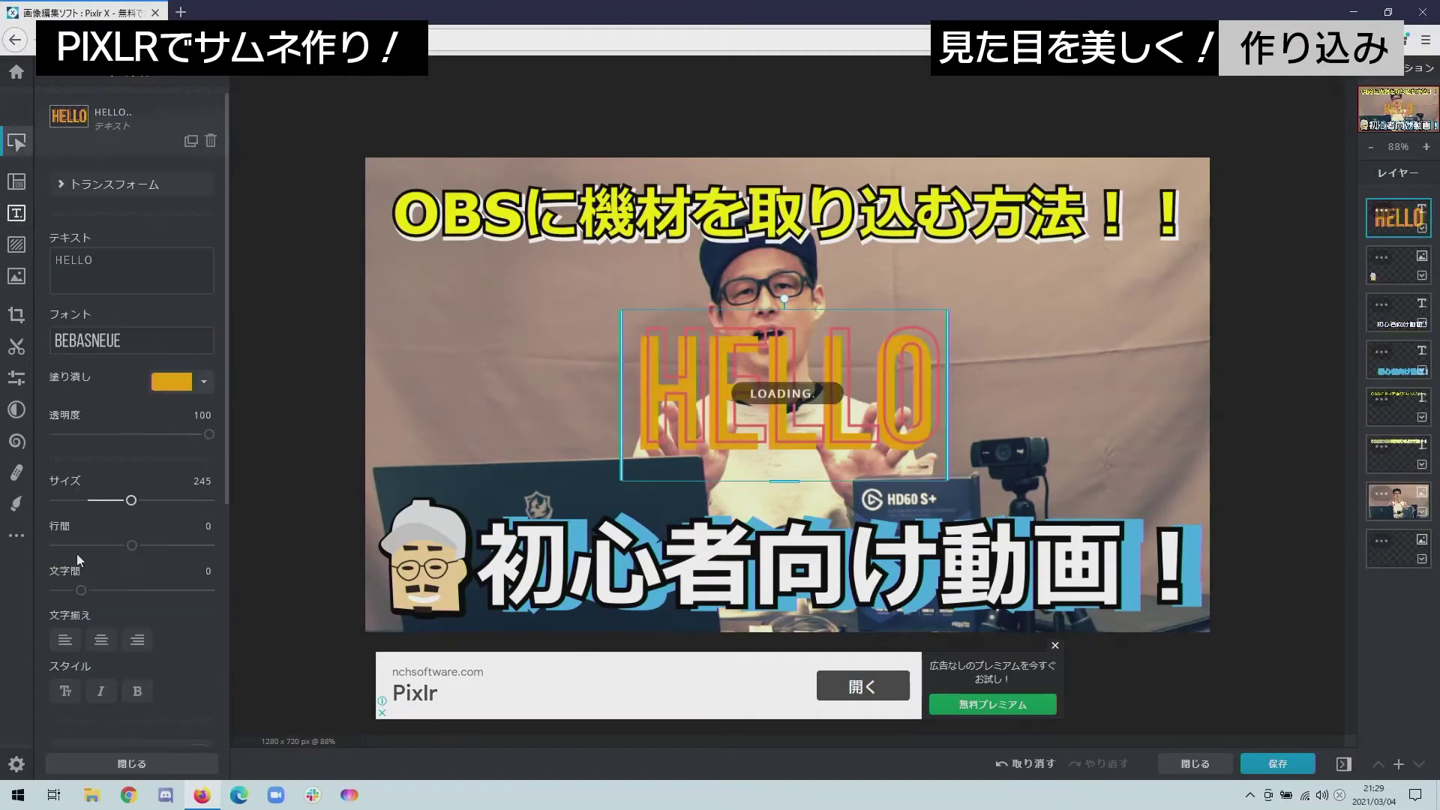
{"action": "left_click_drag", "start_coordinate": [846, 429], "coordinate": [733, 394]}
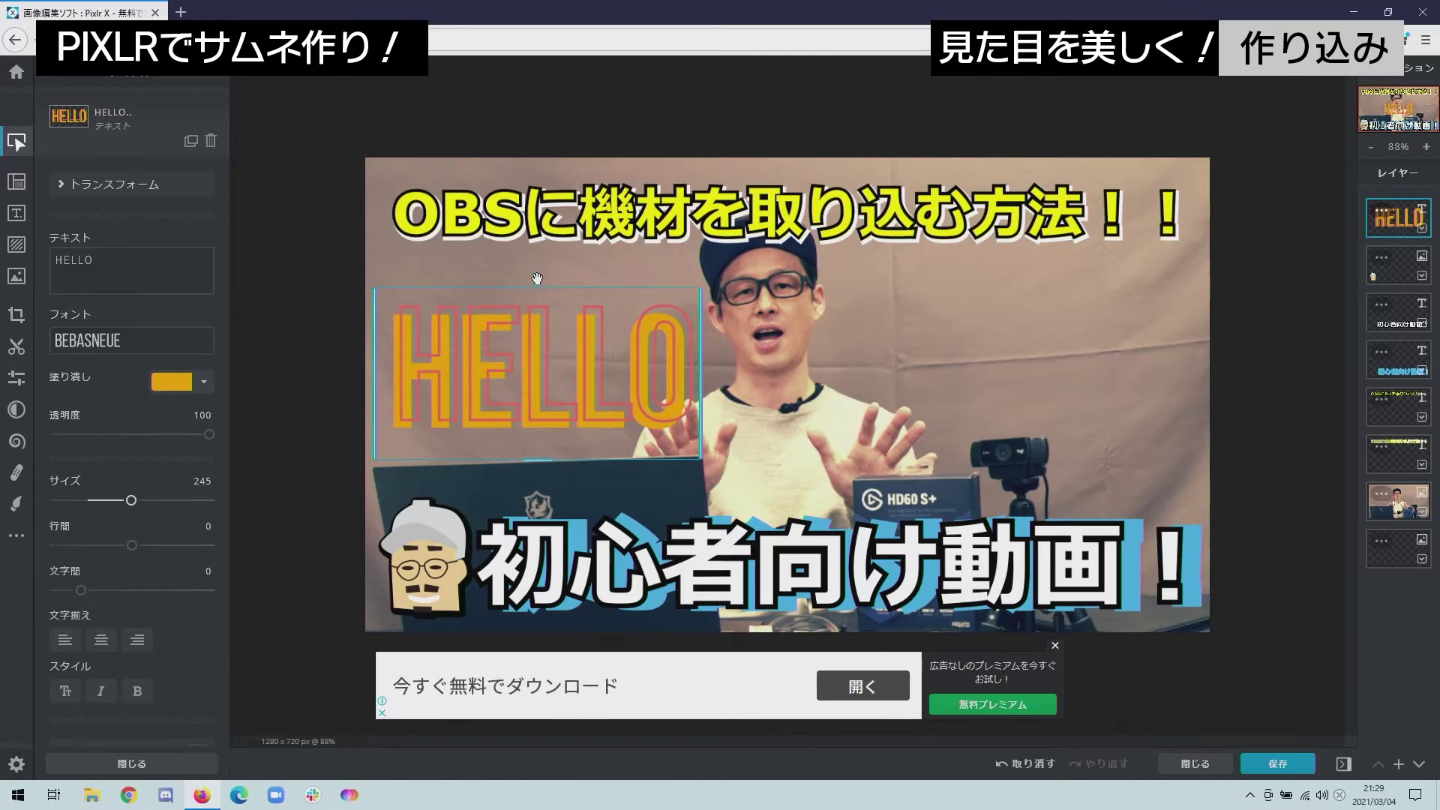
Tilt HELLO counter-clockwise at size 195 and set it beside the face on the right.
{"action": "left_click_drag", "start_coordinate": [537, 278], "coordinate": [523, 279]}
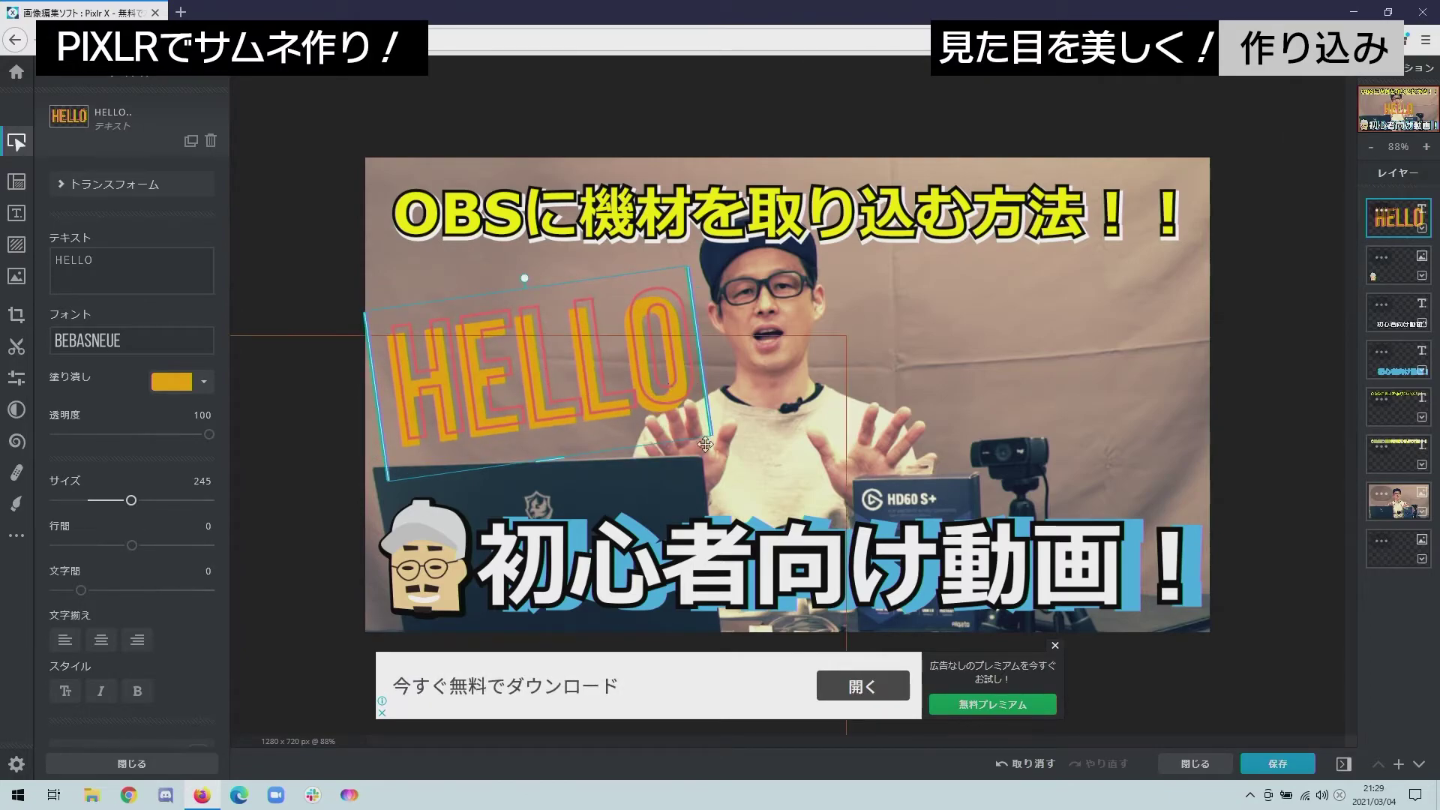
{"action": "mouse_move", "coordinate": [554, 461]}
{"action": "left_mouse_down"}
{"action": "mouse_move", "coordinate": [596, 392]}
{"action": "mouse_move", "coordinate": [974, 438]}
{"action": "mouse_move", "coordinate": [944, 441]}
{"action": "left_mouse_up"}
{"action": "mouse_move", "coordinate": [422, 584]}
{"action": "left_mouse_down"}
{"action": "mouse_move", "coordinate": [1104, 424]}
{"action": "mouse_move", "coordinate": [1131, 431]}
{"action": "left_mouse_up"}
{"action": "mouse_move", "coordinate": [950, 417]}
{"action": "left_mouse_down"}
{"action": "mouse_move", "coordinate": [999, 436]}
{"action": "mouse_move", "coordinate": [985, 440]}
{"action": "left_mouse_up"}
Nudge the HELLO text slightly up and right.
{"action": "left_click", "coordinate": [1275, 484]}
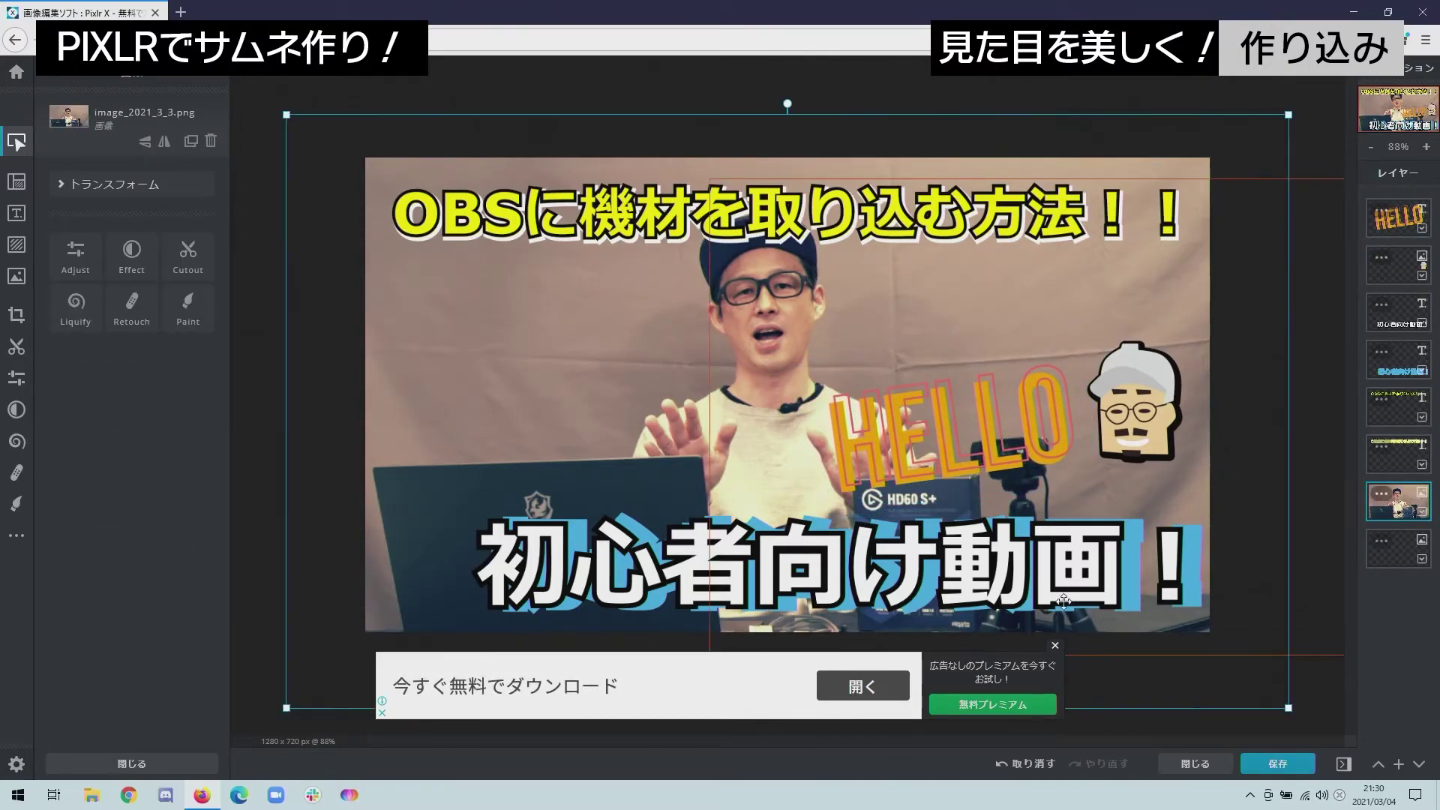
{"action": "left_click", "coordinate": [1003, 456]}
{"action": "left_click_drag", "start_coordinate": [1039, 444], "coordinate": [1041, 442]}
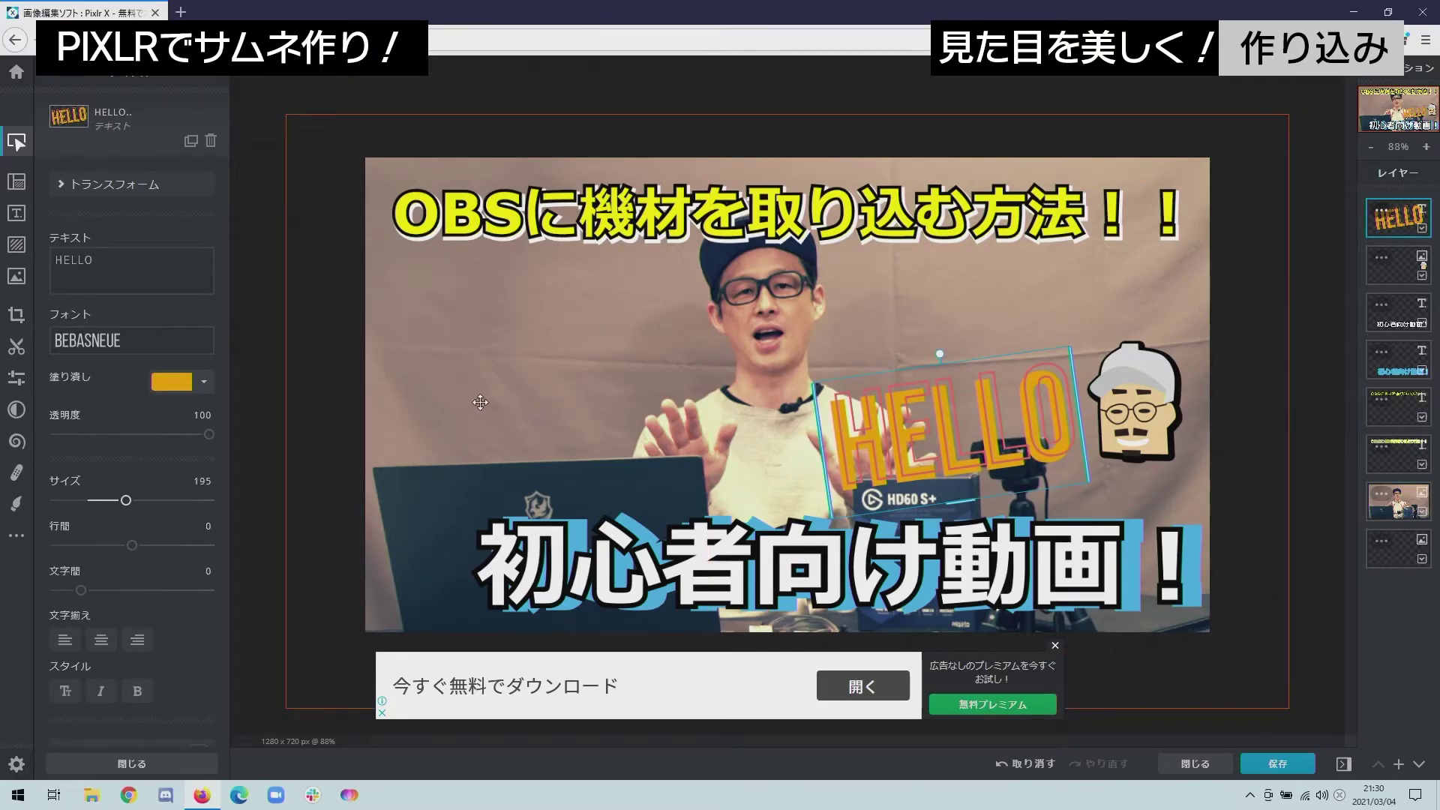
Straighten and enlarge the background photo so it covers the whole canvas.
{"action": "left_click", "coordinate": [404, 344]}
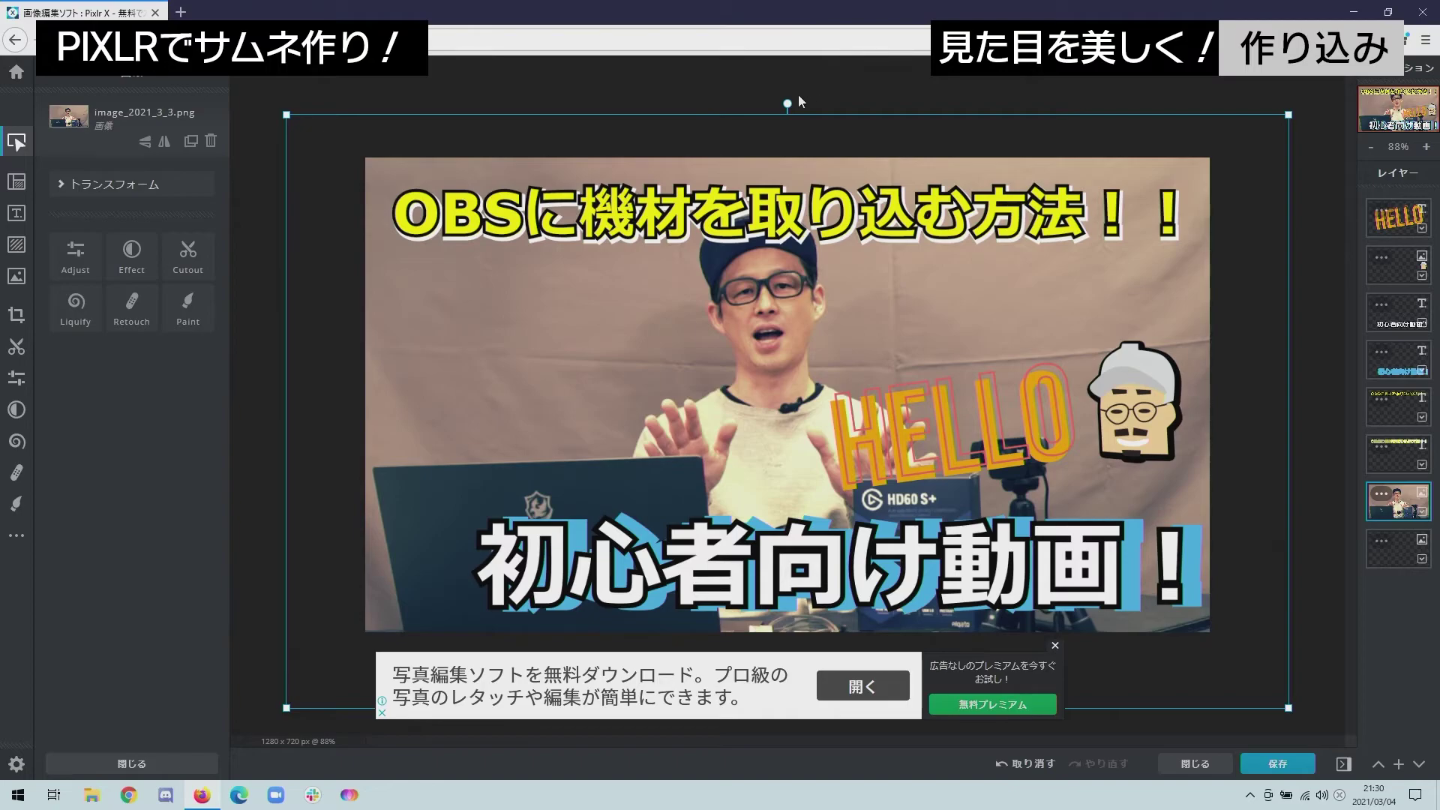
{"action": "left_click_drag", "start_coordinate": [789, 101], "coordinate": [778, 102]}
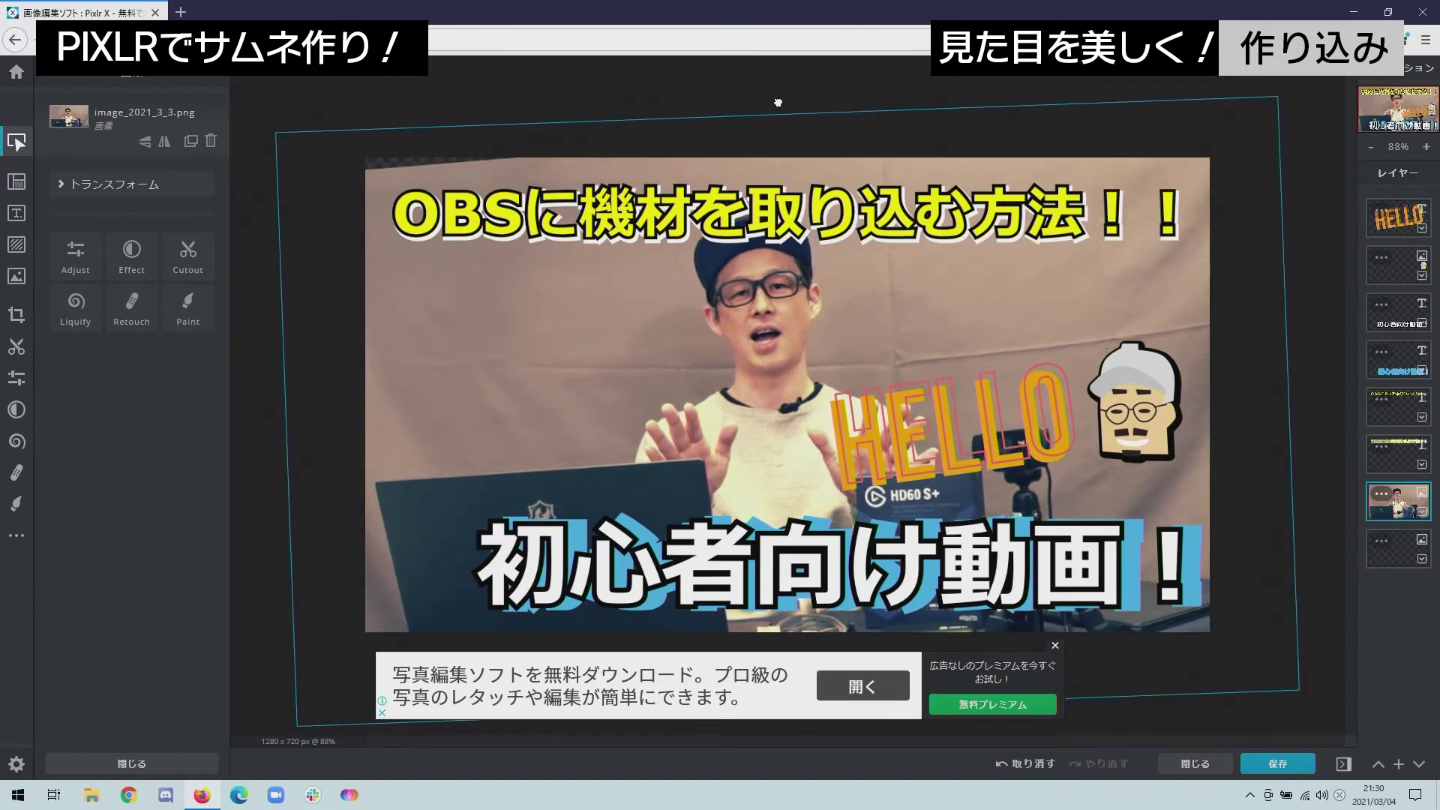
{"action": "scroll", "coordinate": [812, 346], "scroll_direction": "down", "scroll_amount": 2}
{"action": "left_click_drag", "start_coordinate": [1164, 162], "coordinate": [1192, 138]}
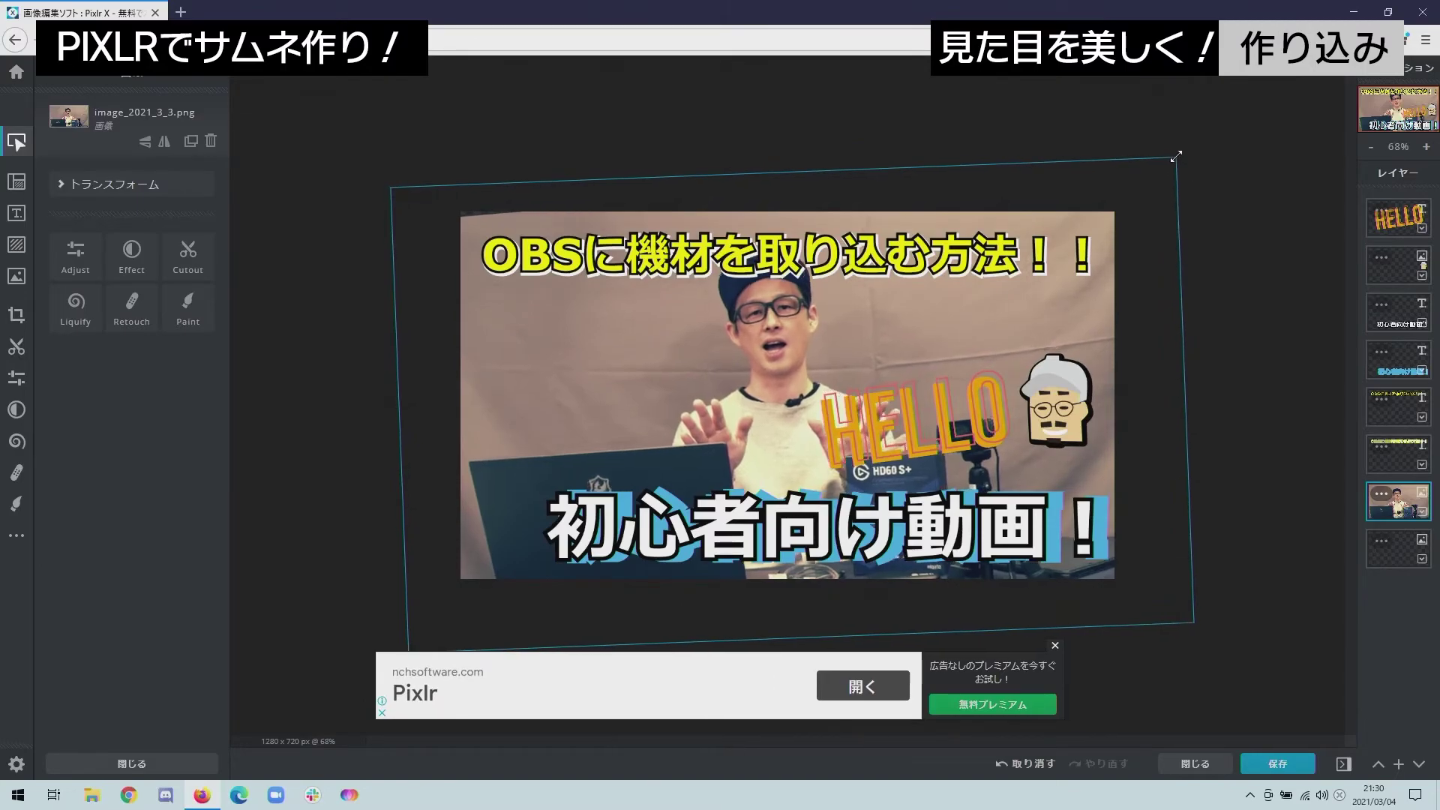
{"action": "left_click_drag", "start_coordinate": [523, 446], "coordinate": [493, 474]}
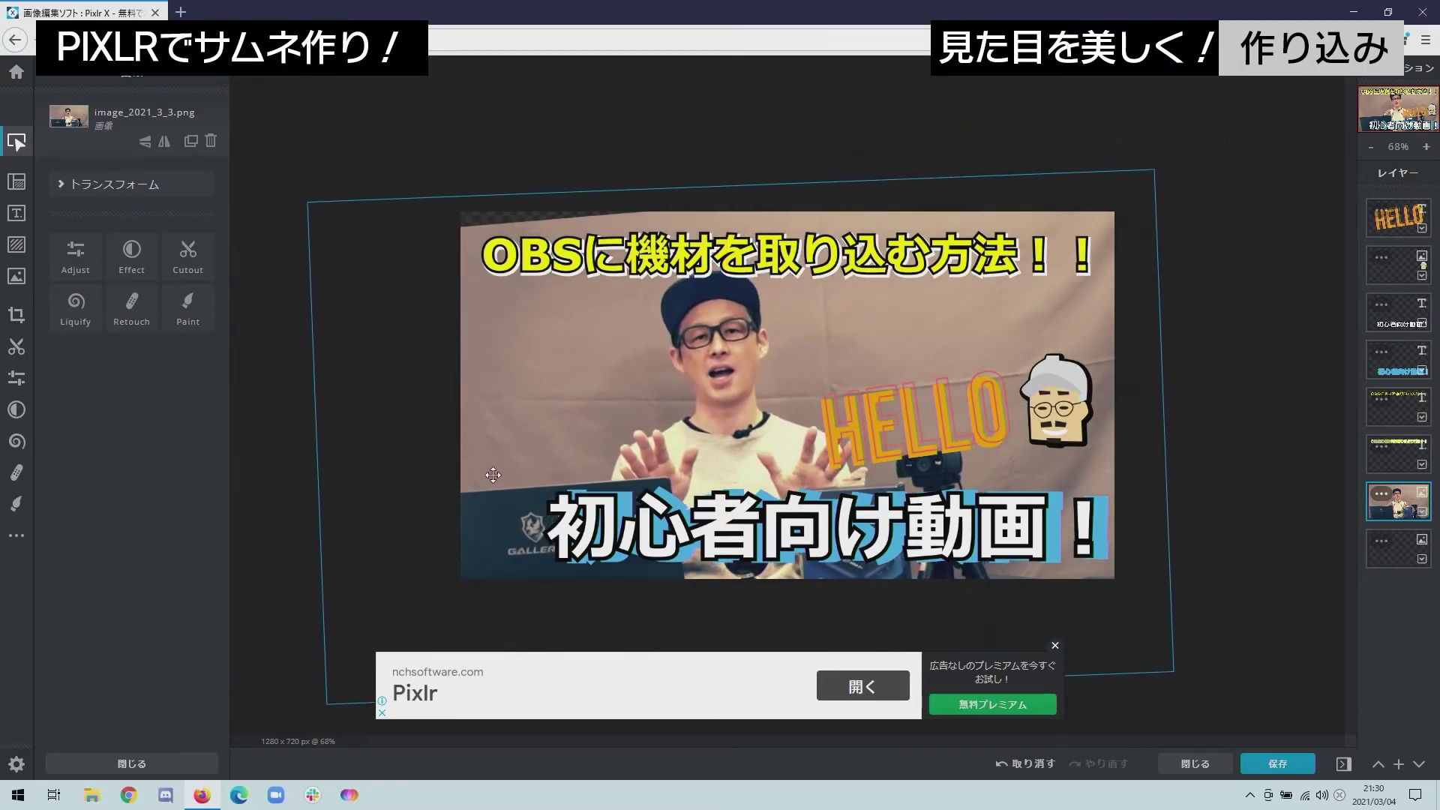
{"action": "left_click_drag", "start_coordinate": [1153, 174], "coordinate": [1172, 163]}
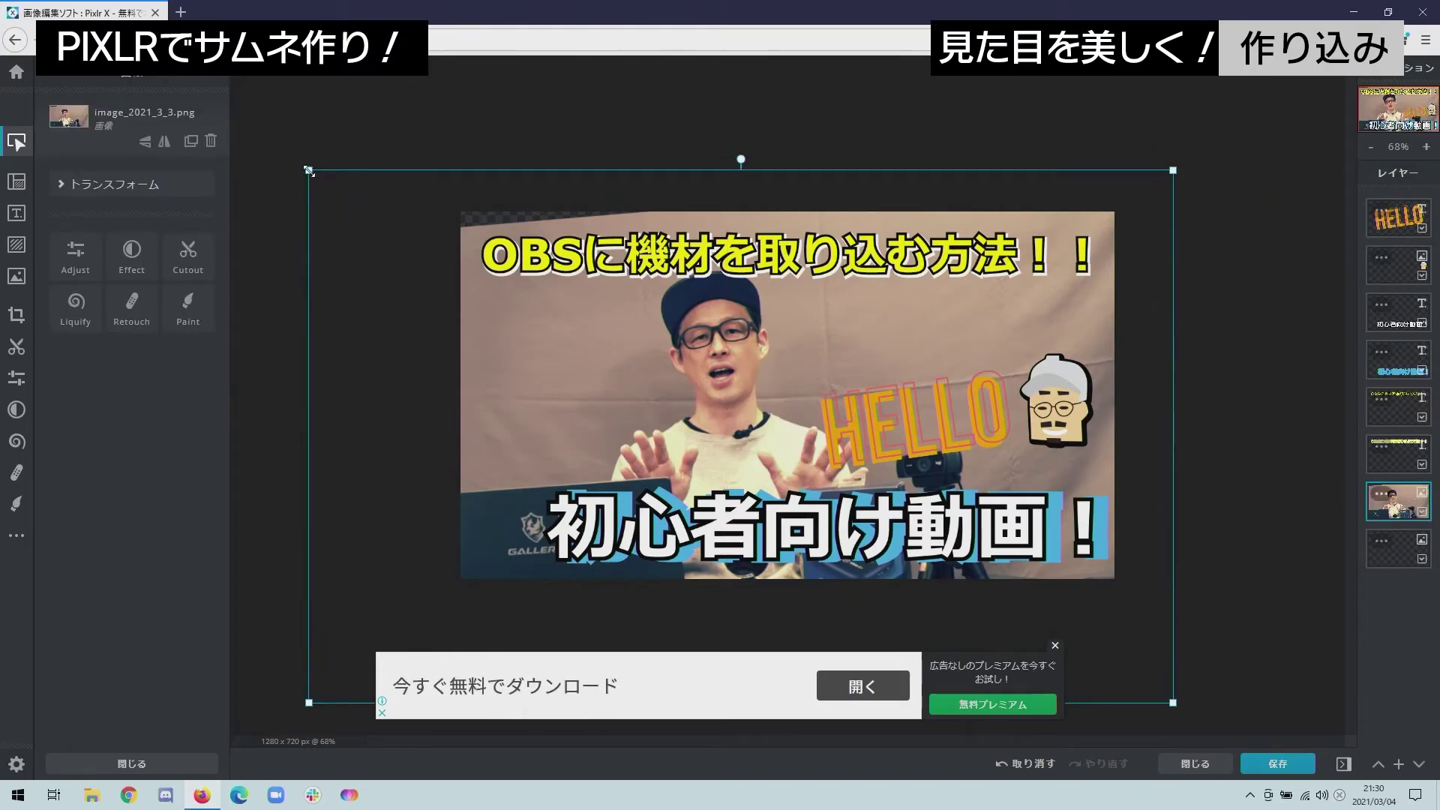
{"action": "left_click_drag", "start_coordinate": [308, 171], "coordinate": [277, 147]}
{"action": "mouse_move", "coordinate": [615, 358]}
{"action": "left_mouse_down"}
{"action": "mouse_move", "coordinate": [607, 372]}
{"action": "mouse_move", "coordinate": [609, 358]}
{"action": "left_mouse_up"}
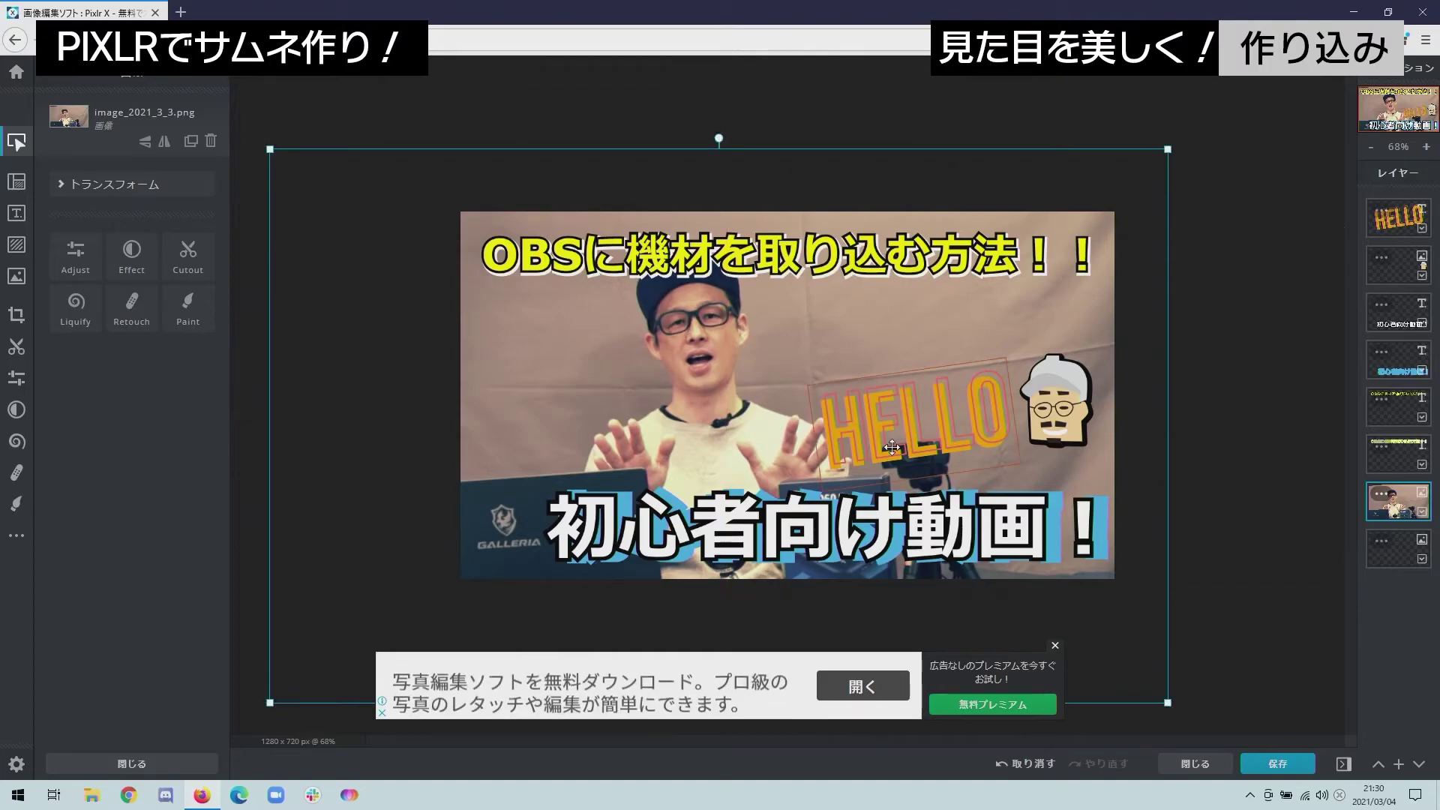
{"action": "scroll", "coordinate": [739, 403], "scroll_direction": "up", "scroll_amount": 1}
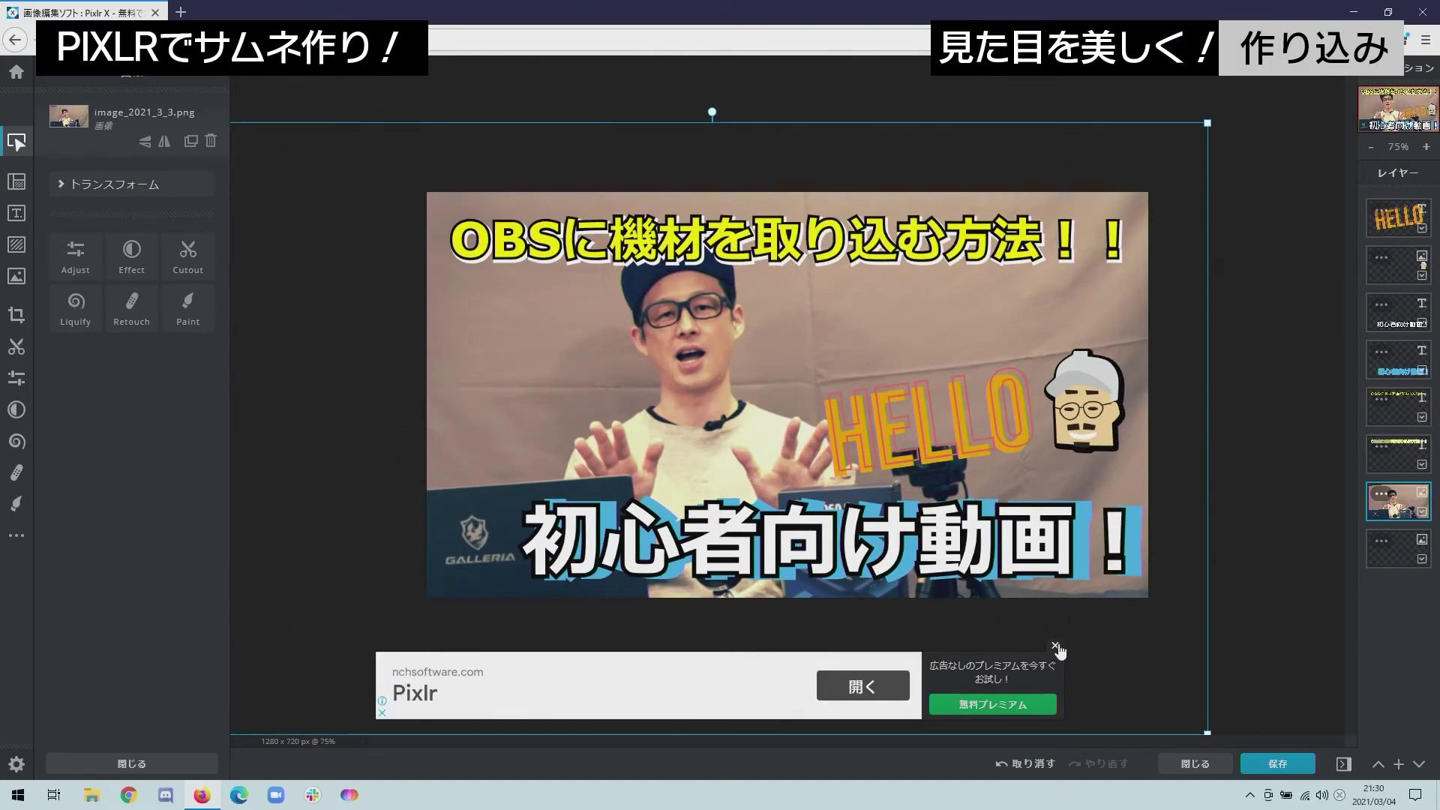
{"action": "scroll", "coordinate": [945, 540], "scroll_direction": "up", "scroll_amount": 1}
Move both 初心者向け動画！ subtitle layers about 60 px left.
{"action": "left_click", "coordinate": [910, 562]}
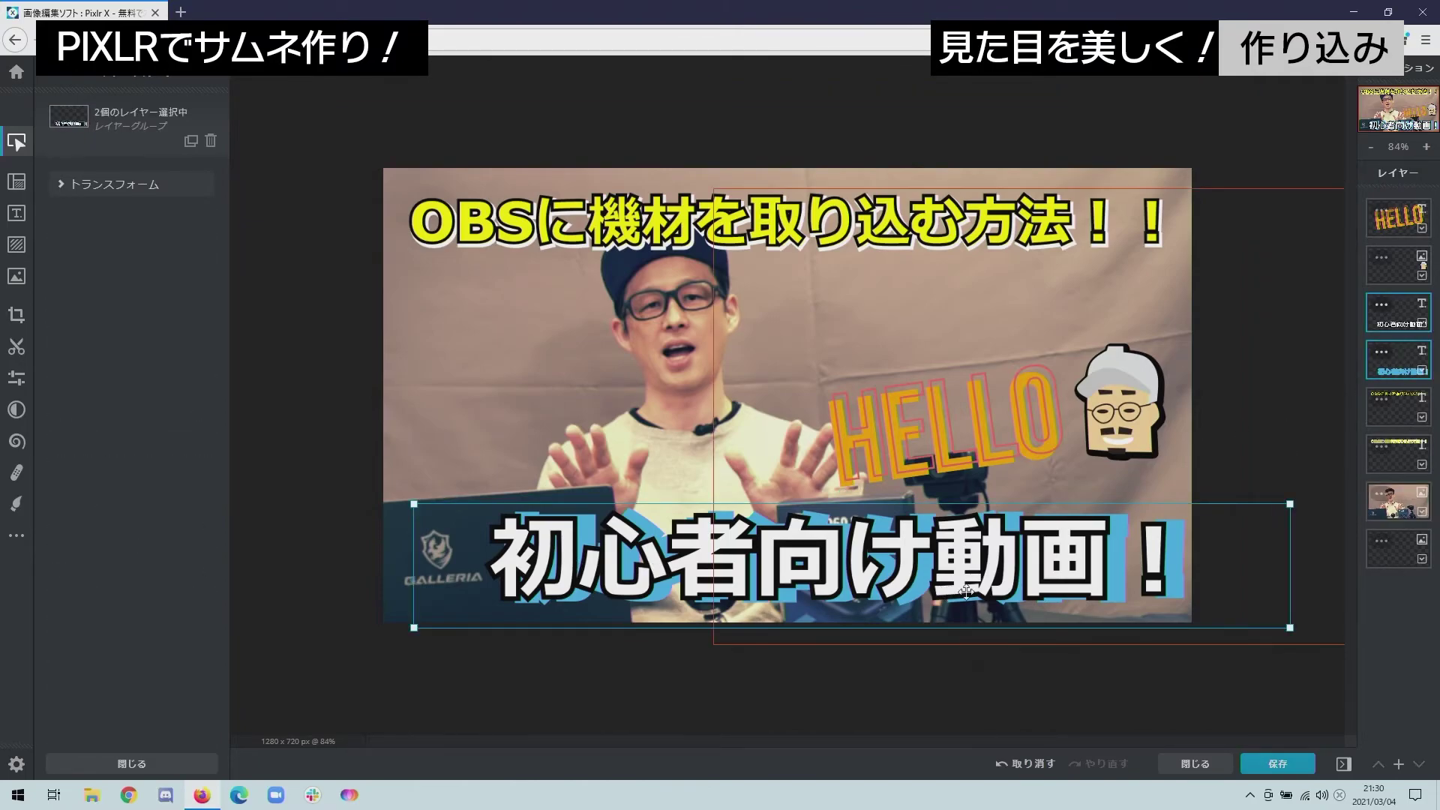
{"action": "key", "text": "ctrl+z"}
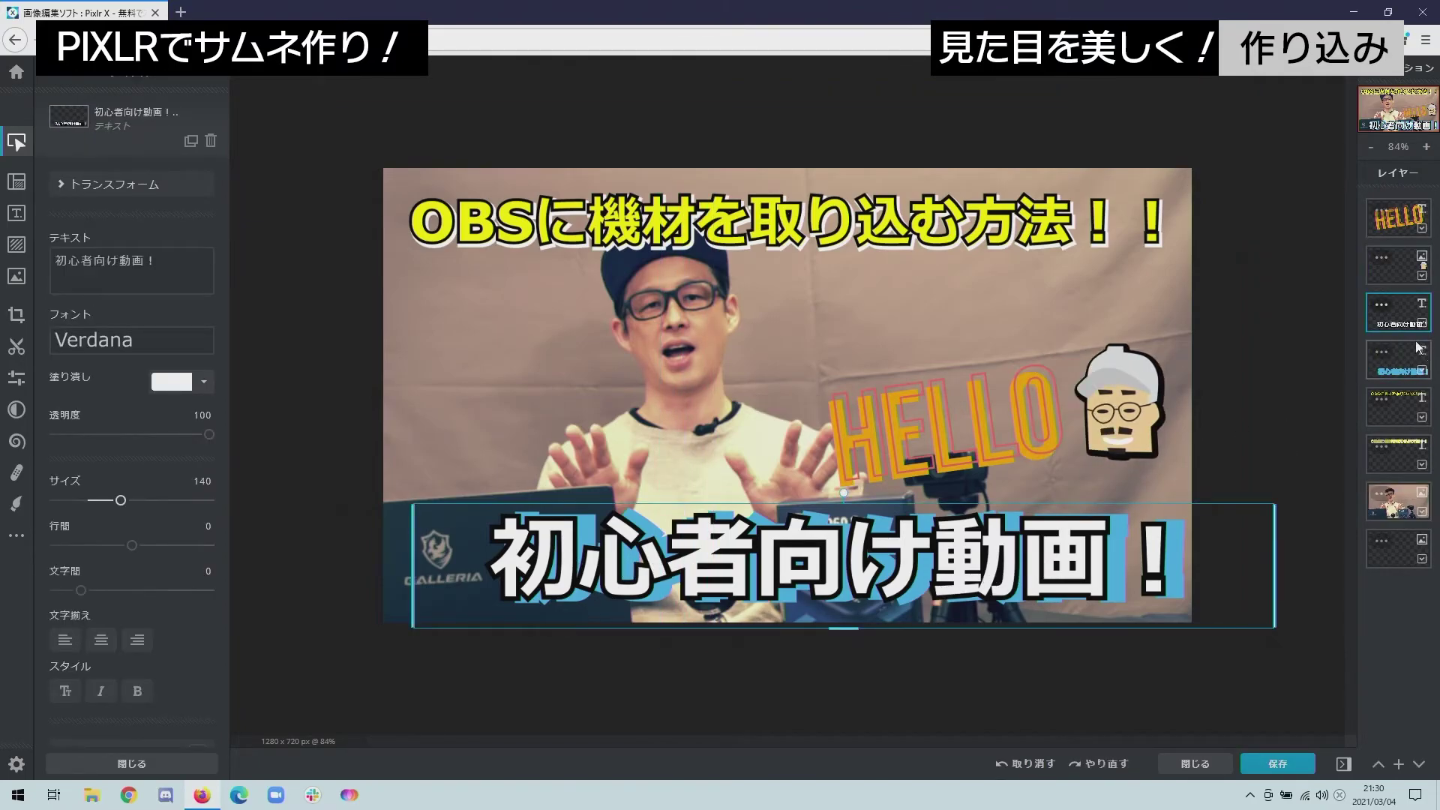
{"action": "left_click", "coordinate": [1418, 346], "text": "shift"}
{"action": "left_click_drag", "start_coordinate": [546, 572], "coordinate": [502, 575]}
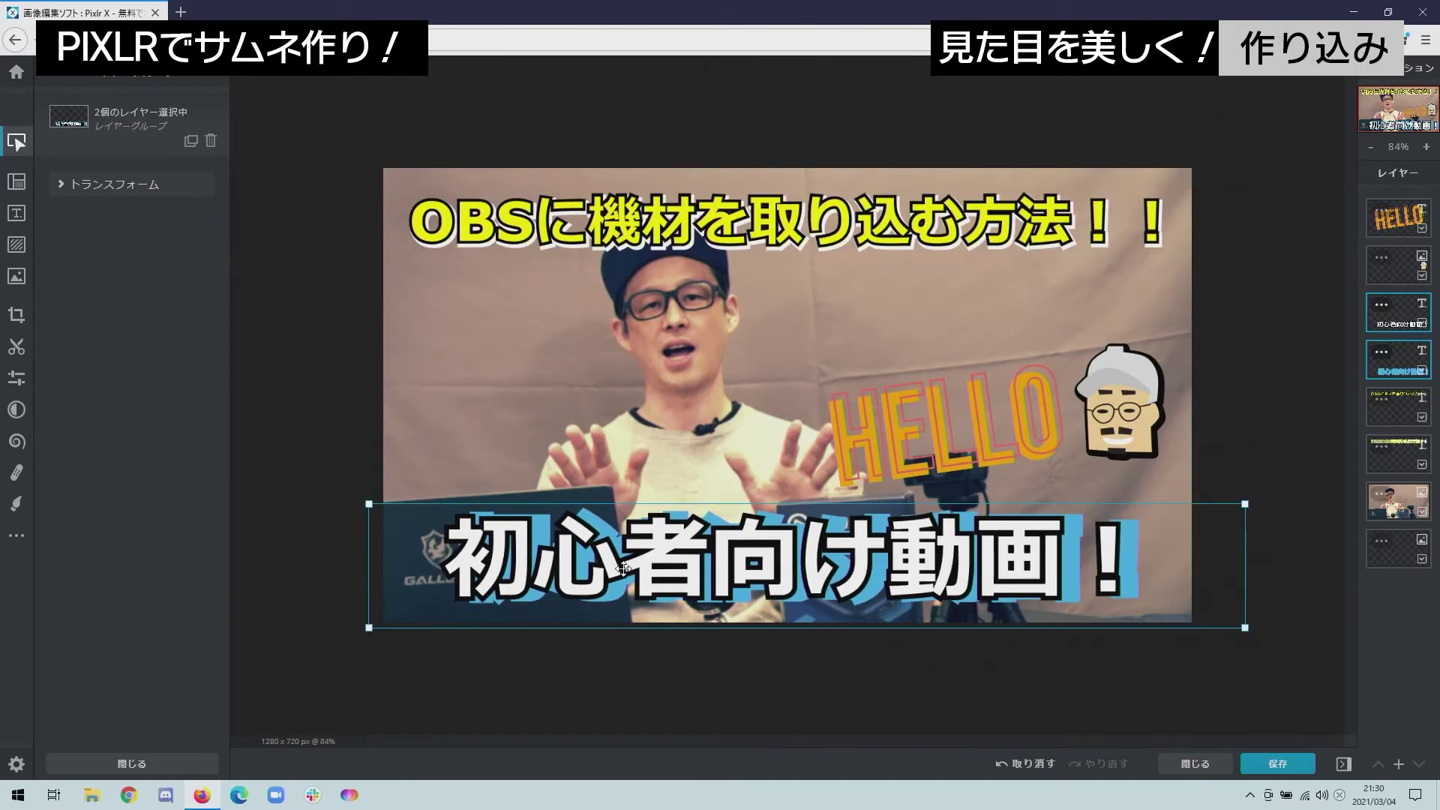
Raise HELLO and the face sticker together, then deselect all layers.
{"action": "left_click", "coordinate": [937, 427]}
{"action": "left_click", "coordinate": [1136, 399], "text": "shift"}
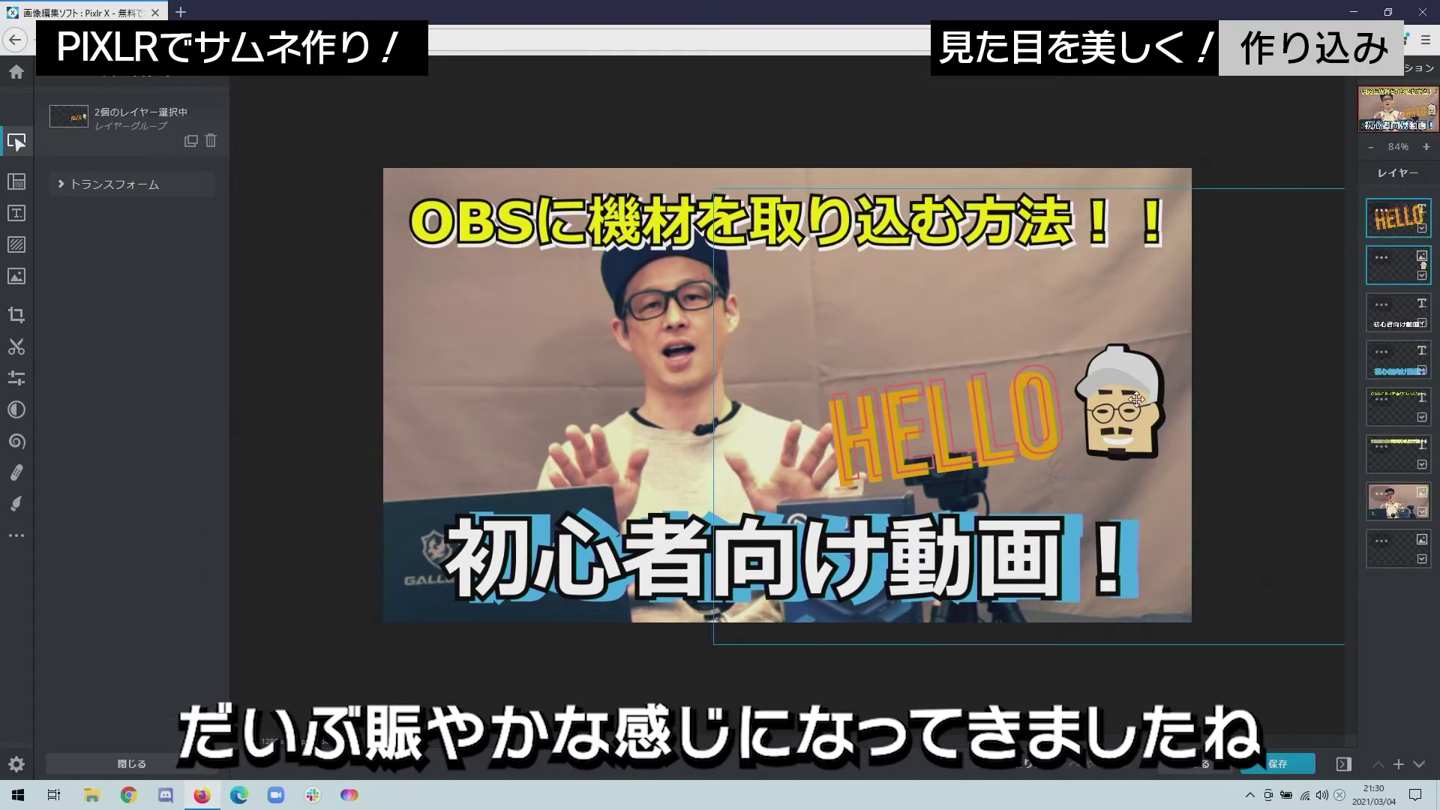
{"action": "left_click_drag", "start_coordinate": [1128, 398], "coordinate": [1125, 346]}
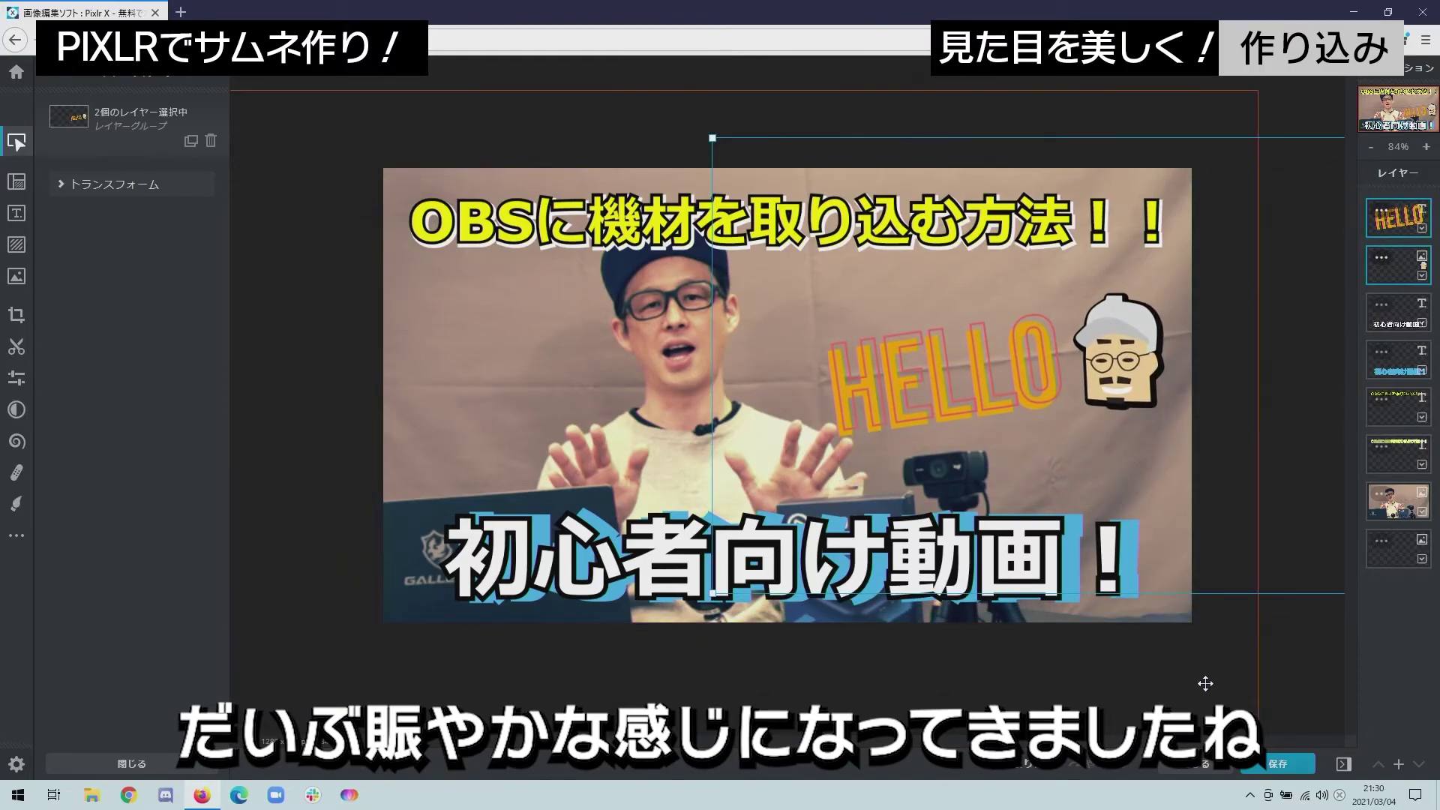
{"action": "left_click", "coordinate": [1245, 666]}
{"action": "left_click", "coordinate": [1113, 398]}
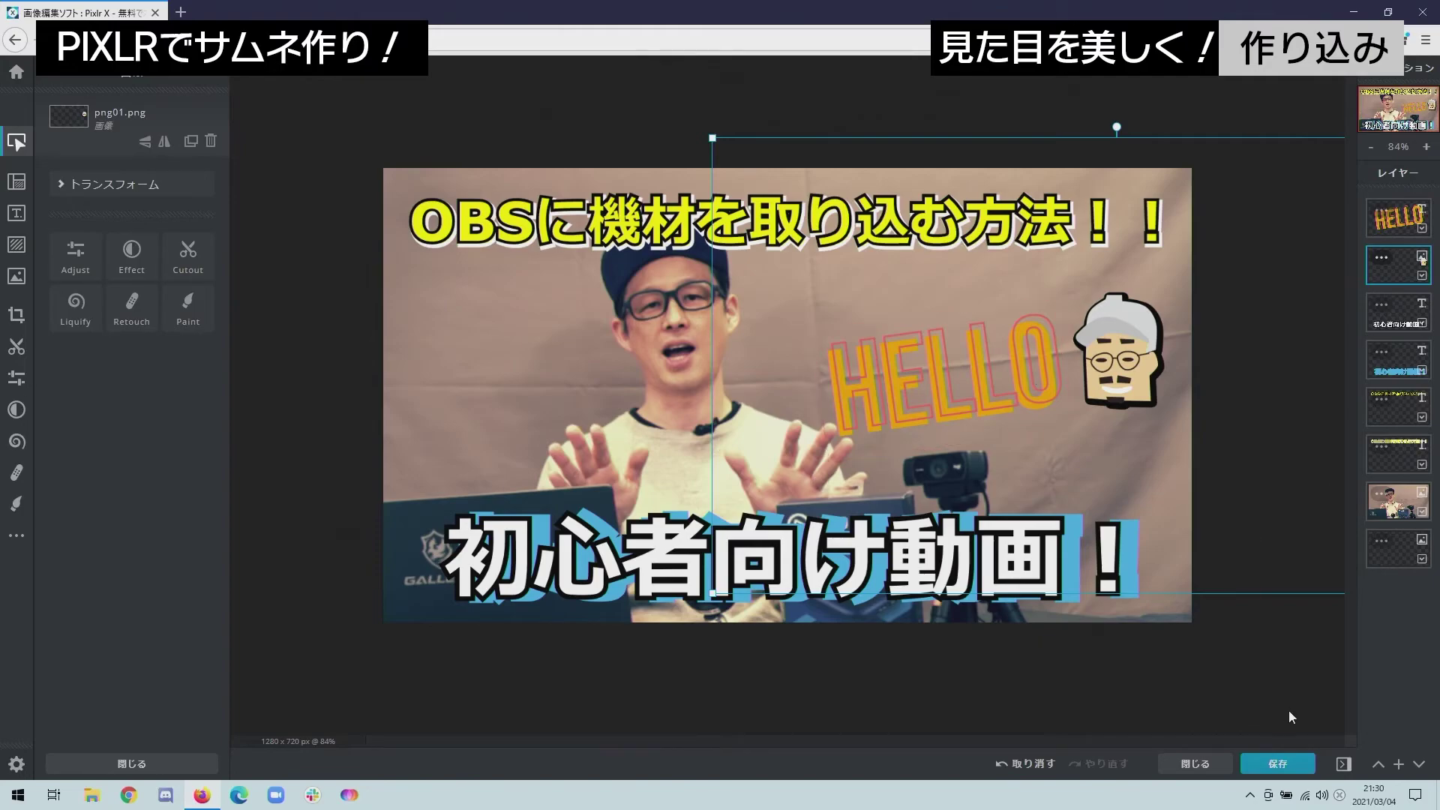
{"action": "left_click", "coordinate": [1303, 689]}
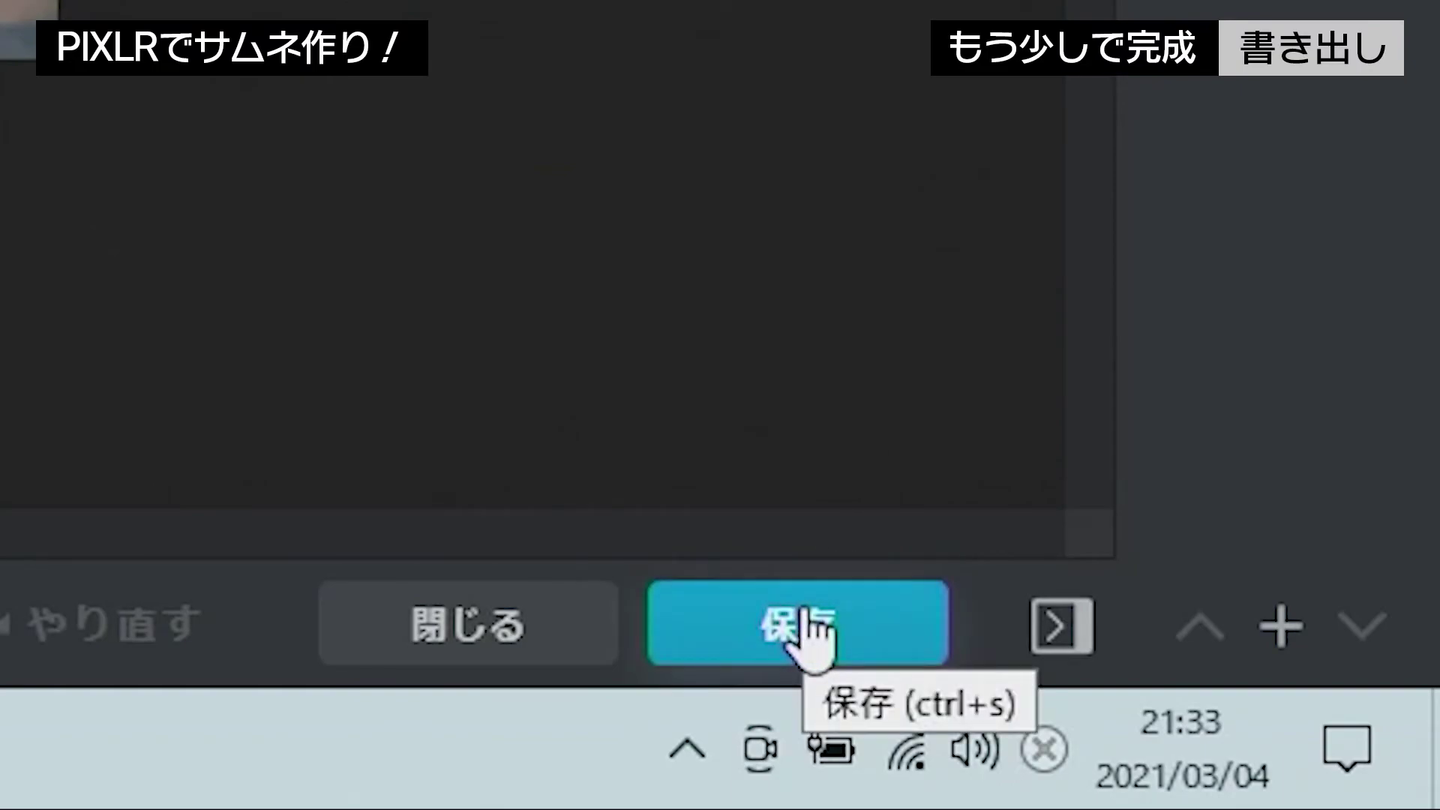
Open the save dialog and review the JPG, 90% quality, 1280x720 settings.
{"action": "left_click", "coordinate": [804, 617]}
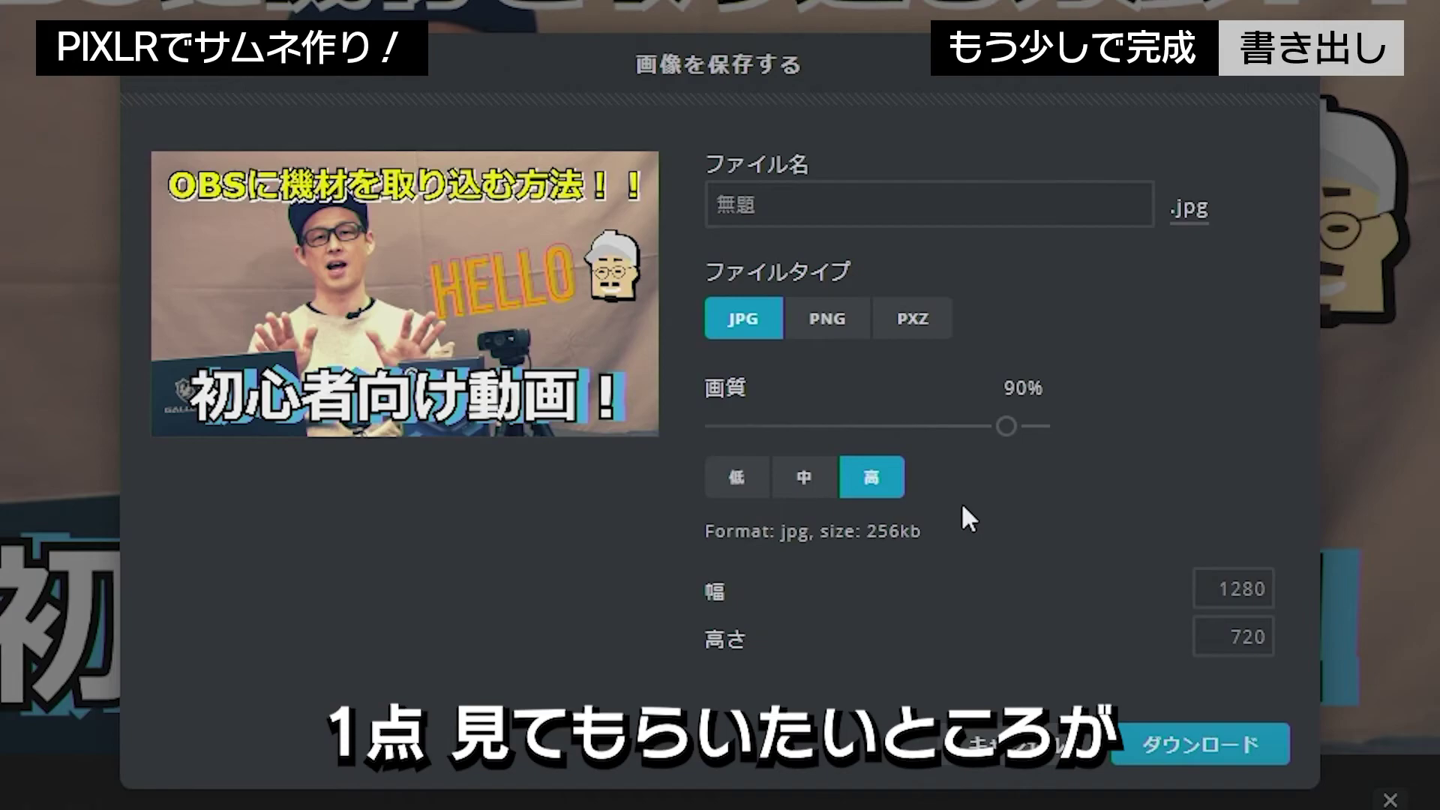
{"action": "left_click_drag", "start_coordinate": [688, 534], "coordinate": [919, 533]}
{"action": "left_click", "coordinate": [957, 546]}
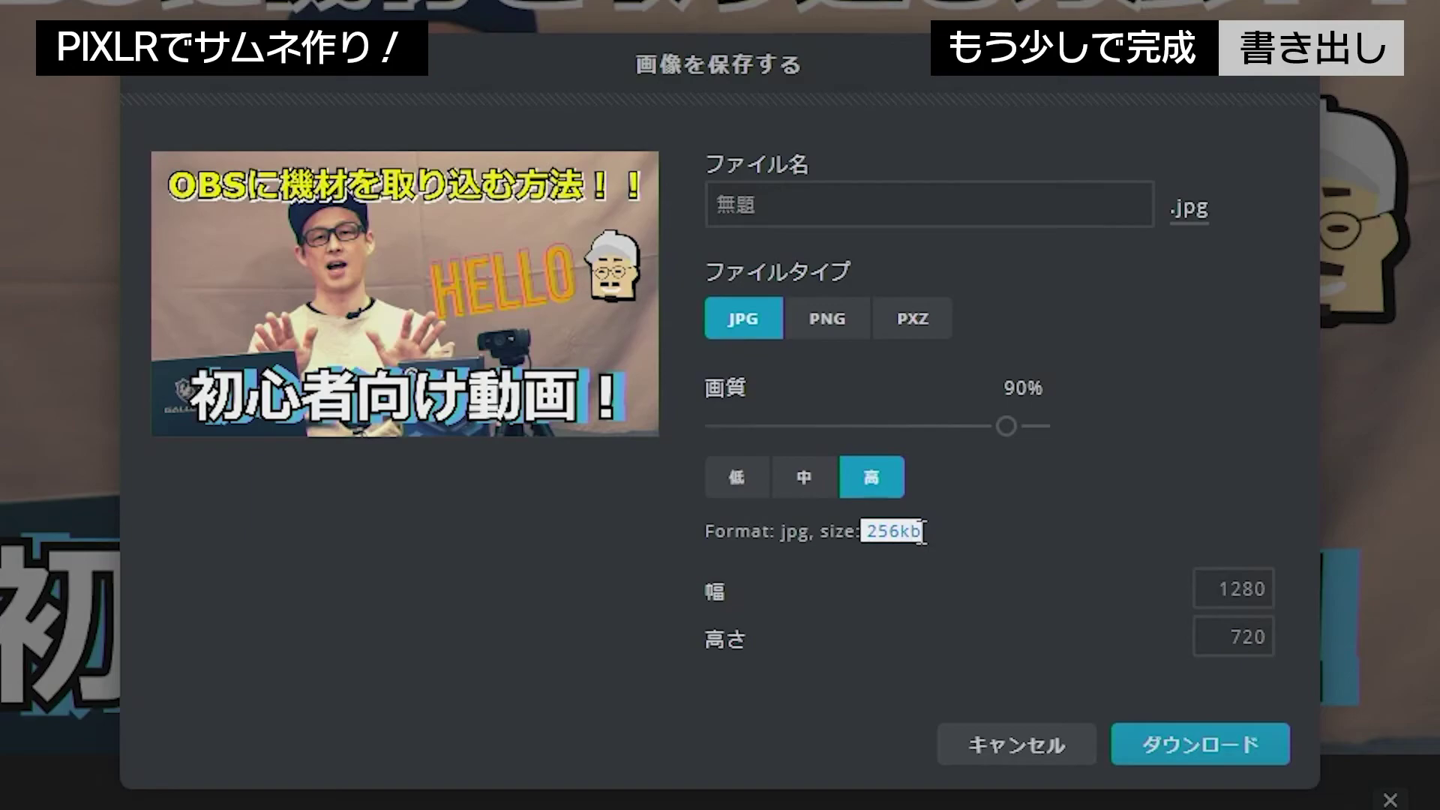
{"action": "left_click", "coordinate": [934, 538]}
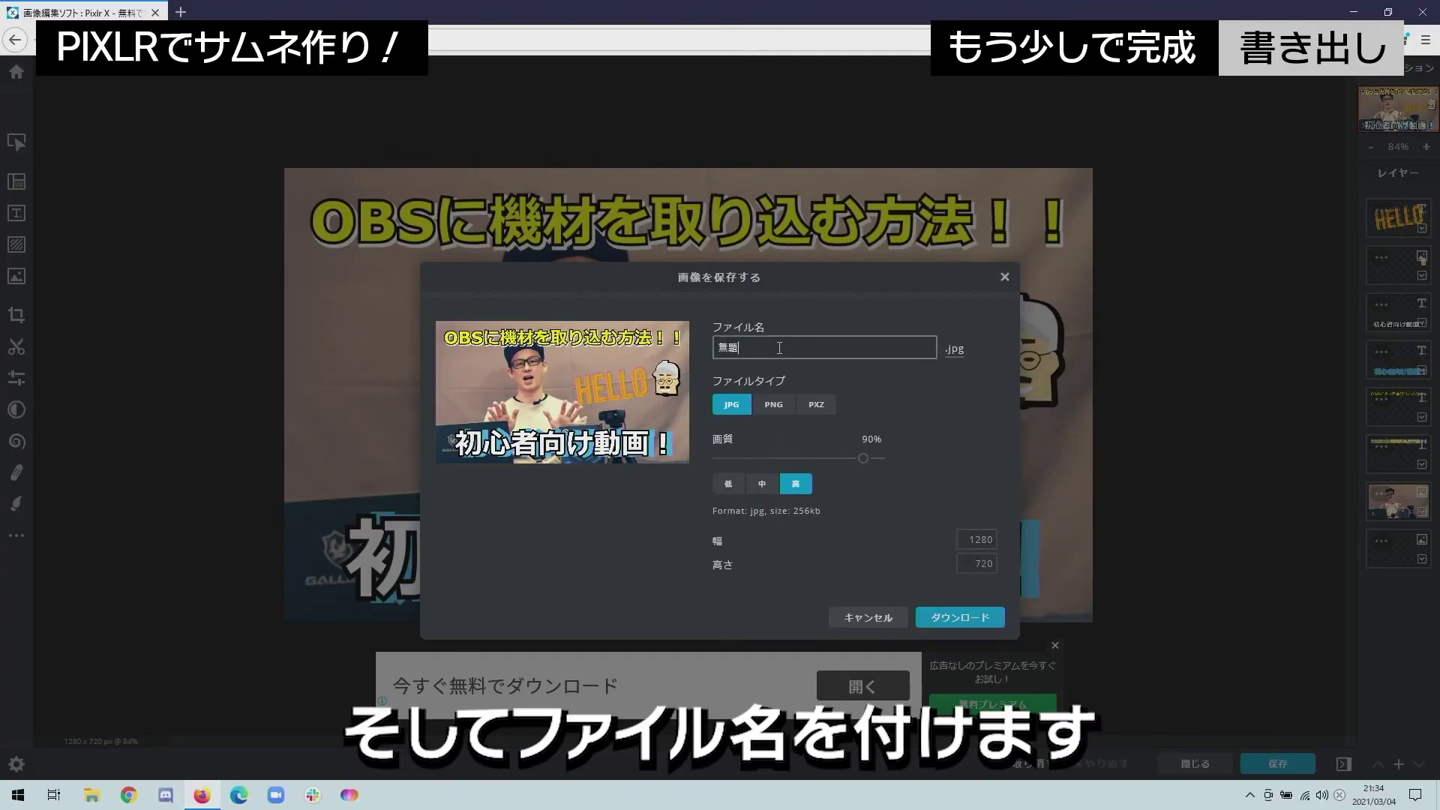
Name the file youtubeサムネイル and download it as a JPG.
{"action": "left_click", "coordinate": [812, 345]}
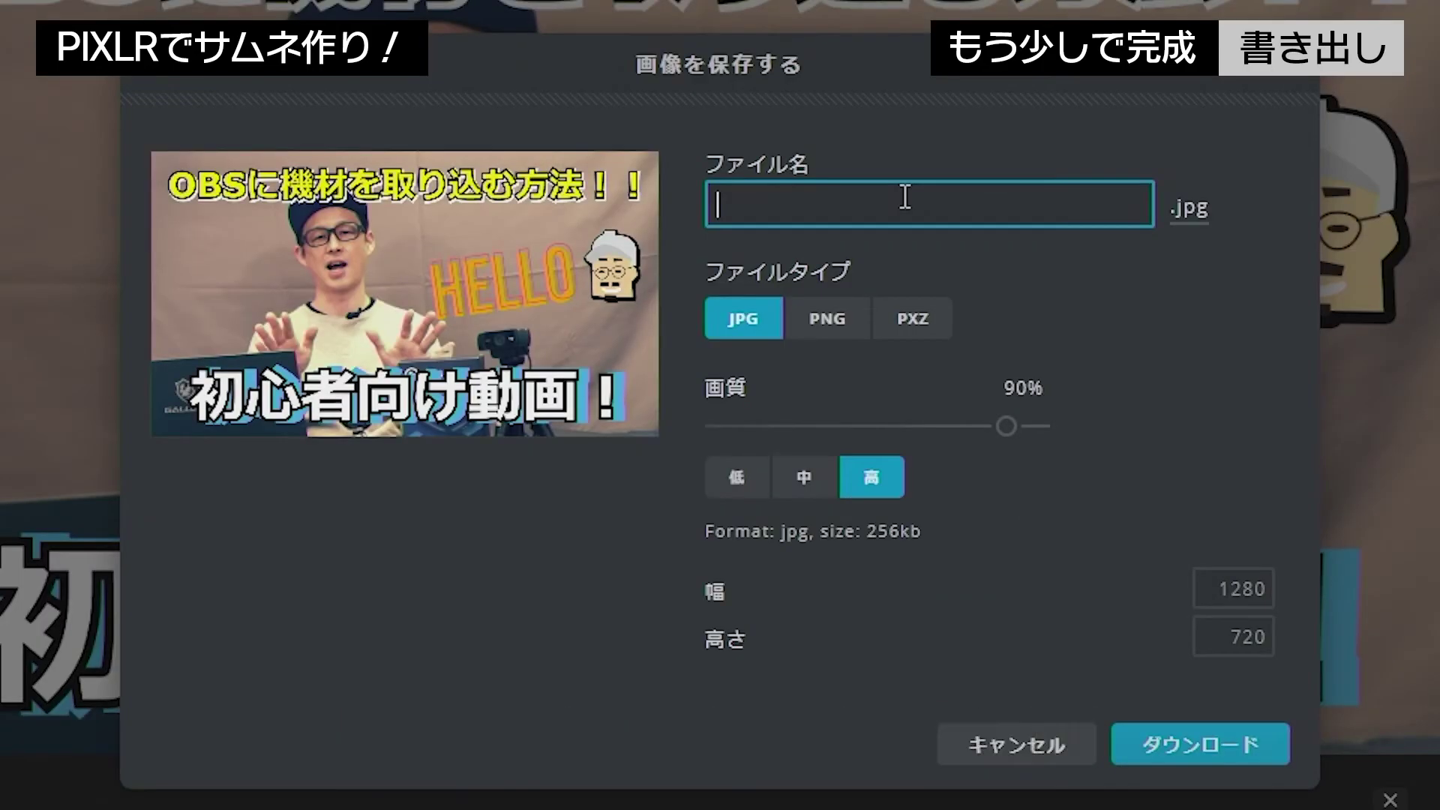
{"action": "key", "text": "Zenkaku_Hankaku"}
{"action": "type", "text": "utube"}
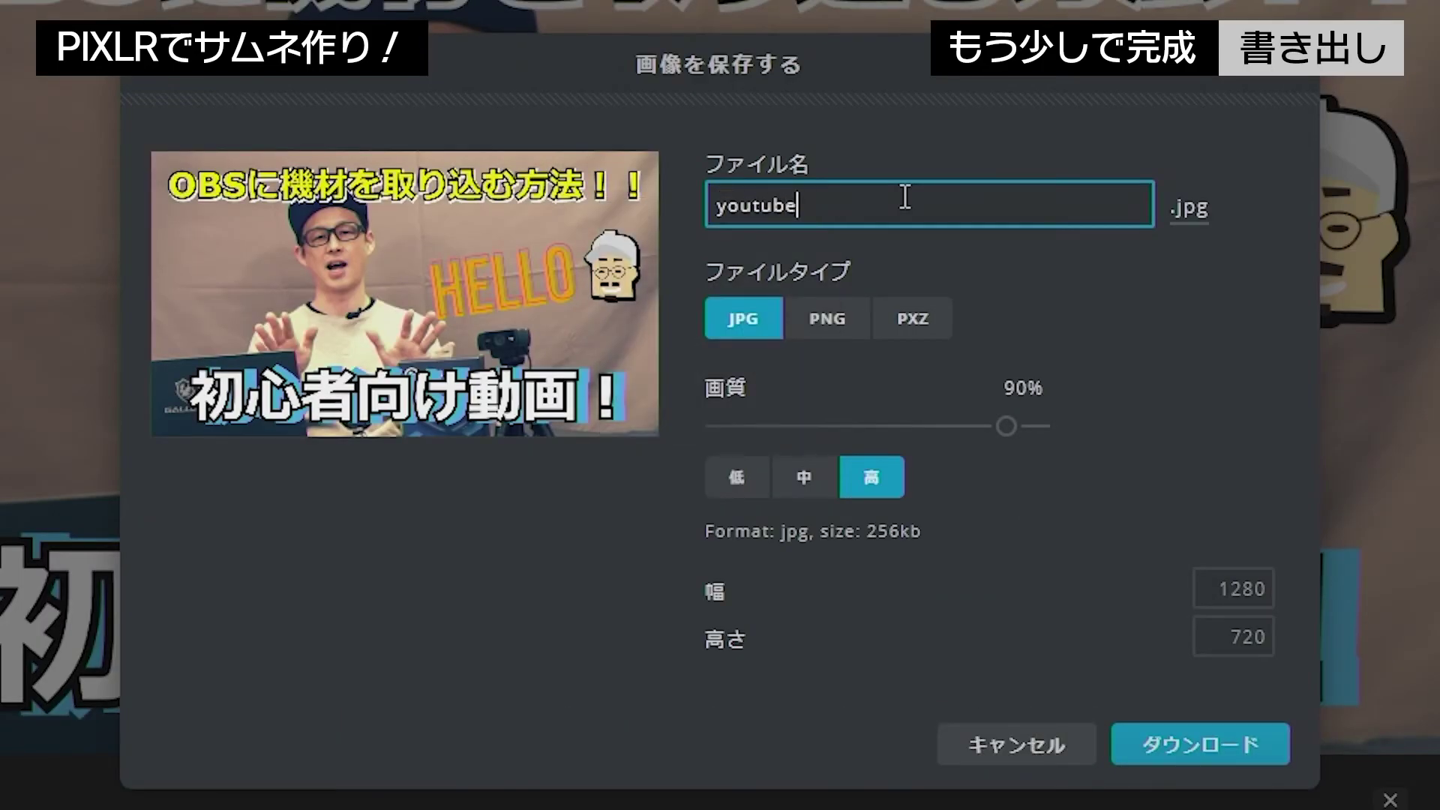
{"action": "key", "text": "Zenkaku_Hankaku"}
{"action": "type", "text": "samu"}
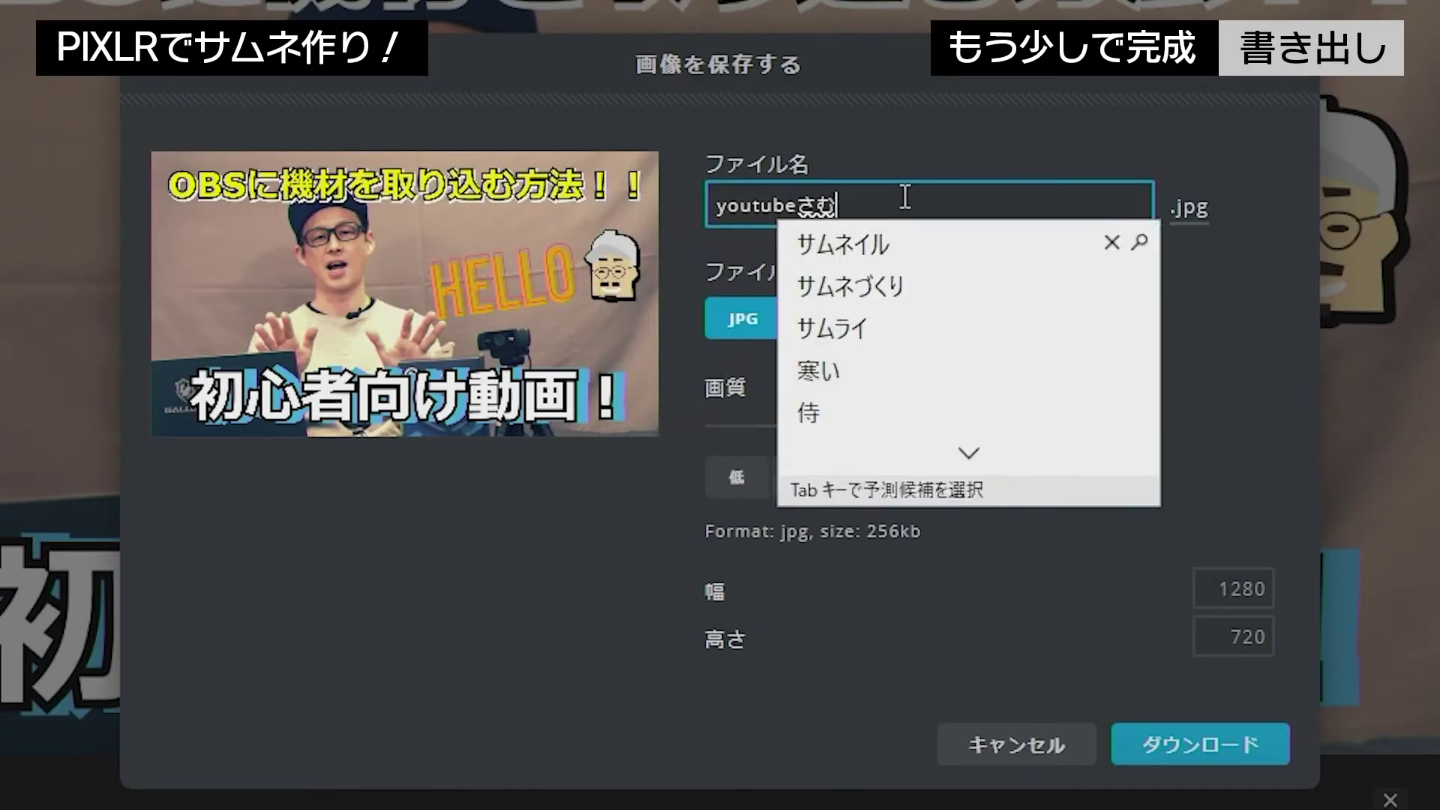
{"action": "type", "text": "neiru"}
{"action": "key", "text": "space"}
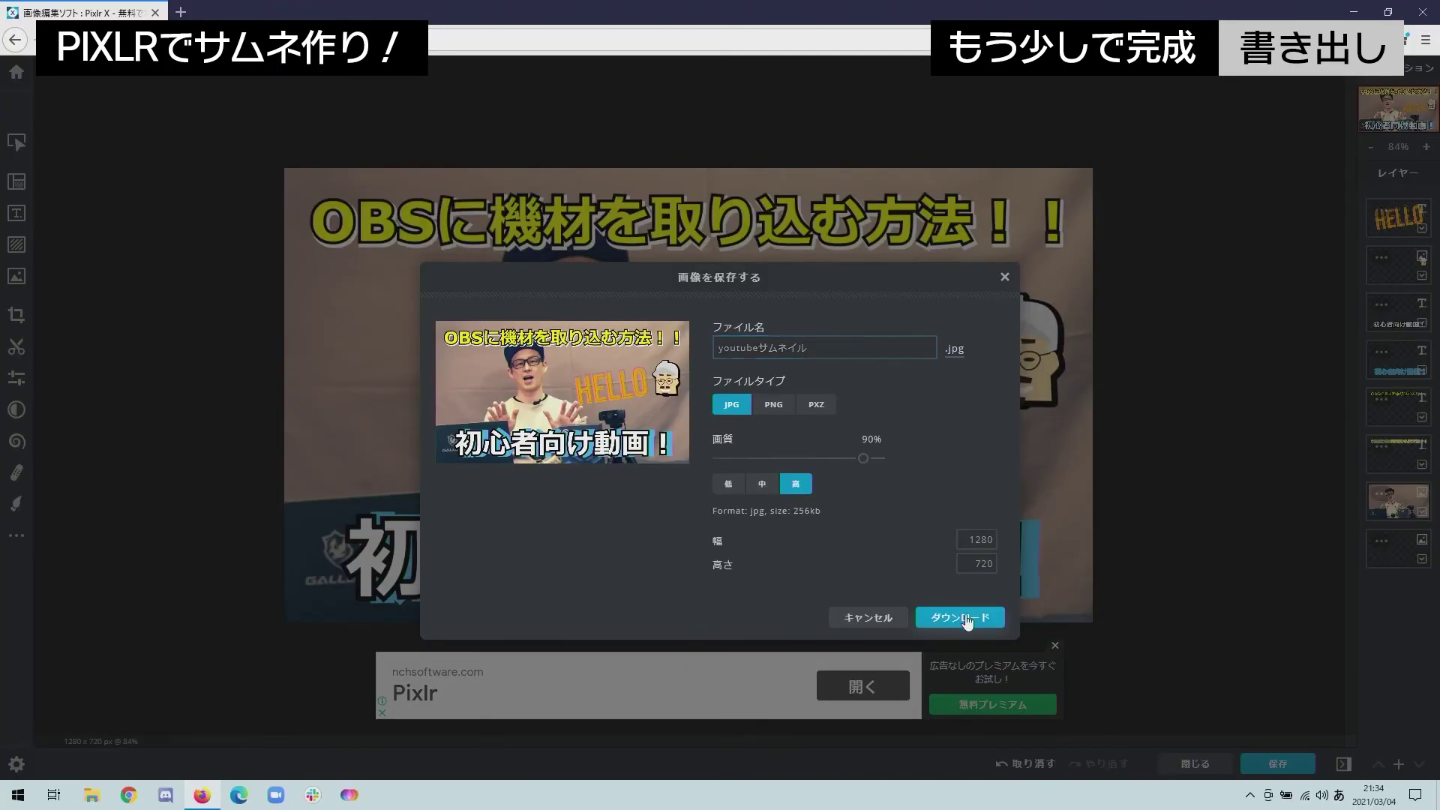
{"action": "left_click", "coordinate": [1189, 741]}
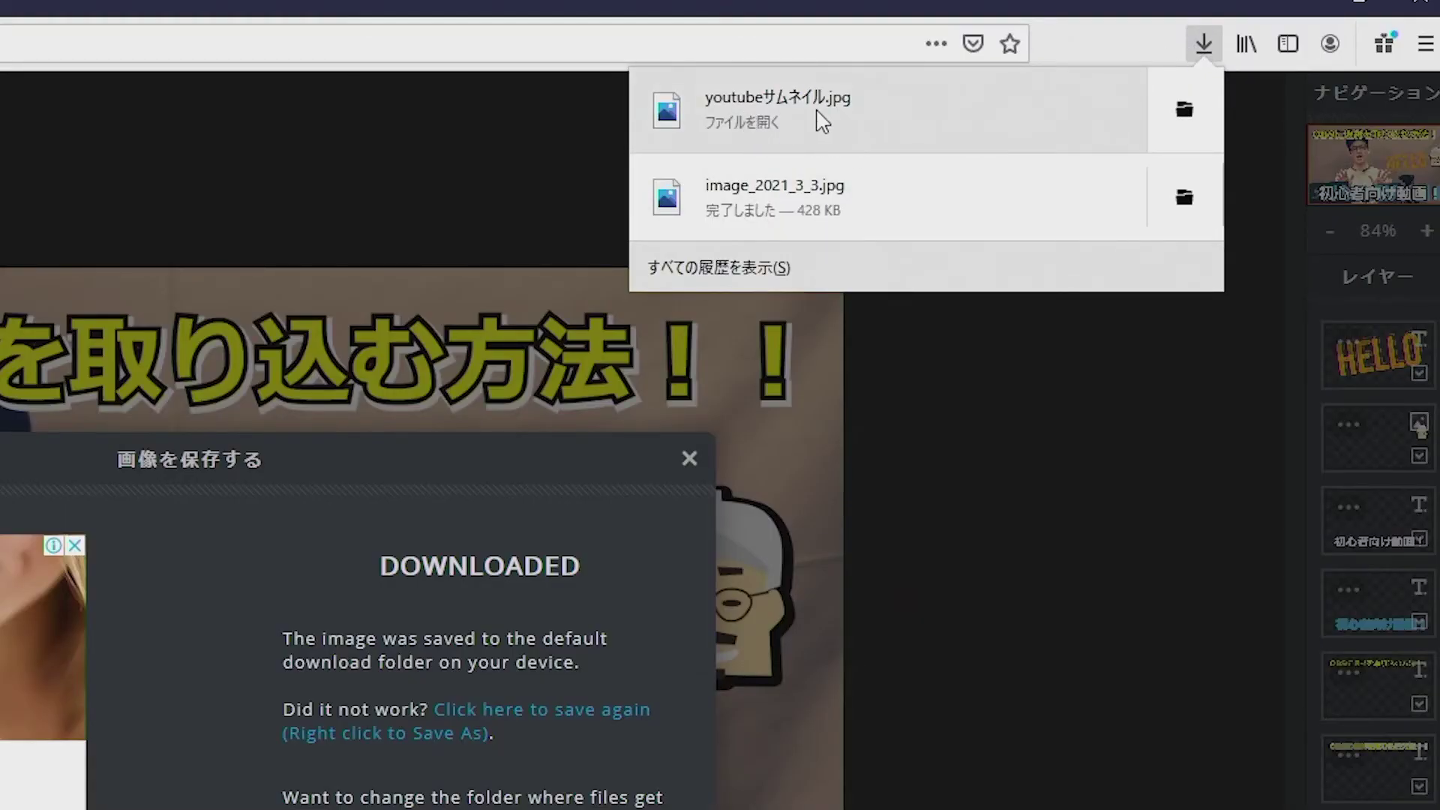
Open youtubeサムネイル.jpg from the downloads, then reposition and enlarge the Photos window.
{"action": "left_click", "coordinate": [892, 120]}
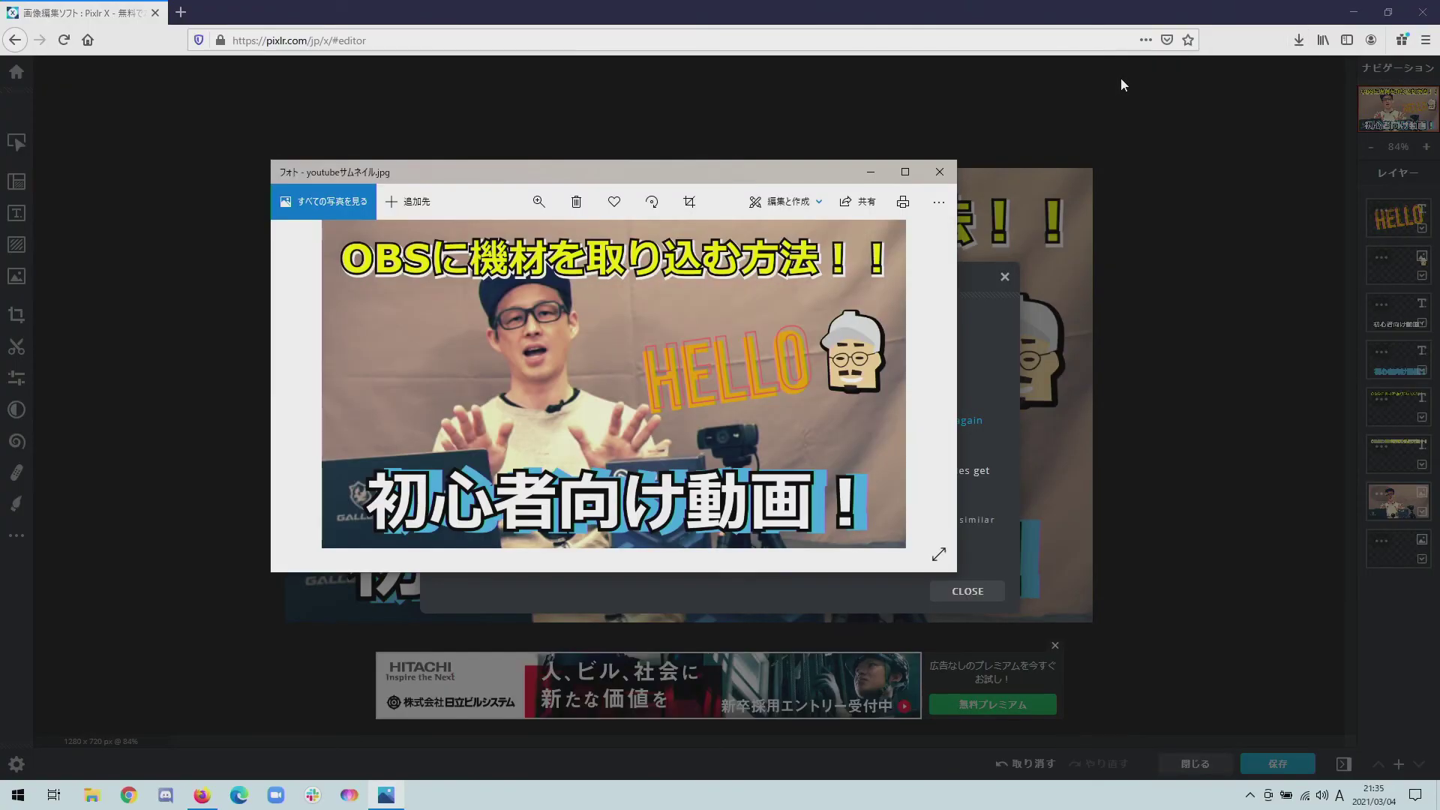
{"action": "left_click_drag", "start_coordinate": [695, 161], "coordinate": [589, 144]}
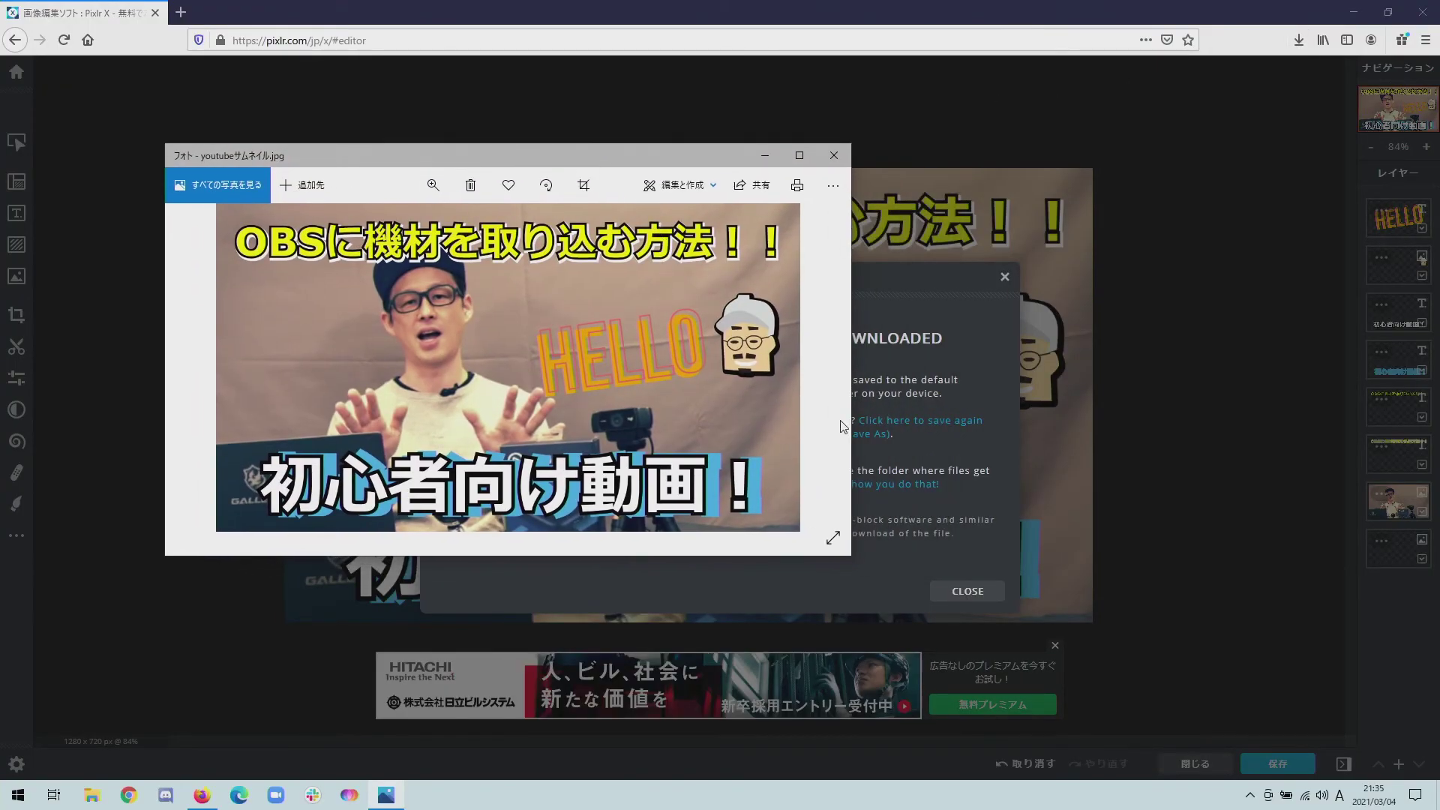
{"action": "left_click_drag", "start_coordinate": [852, 420], "coordinate": [1088, 420]}
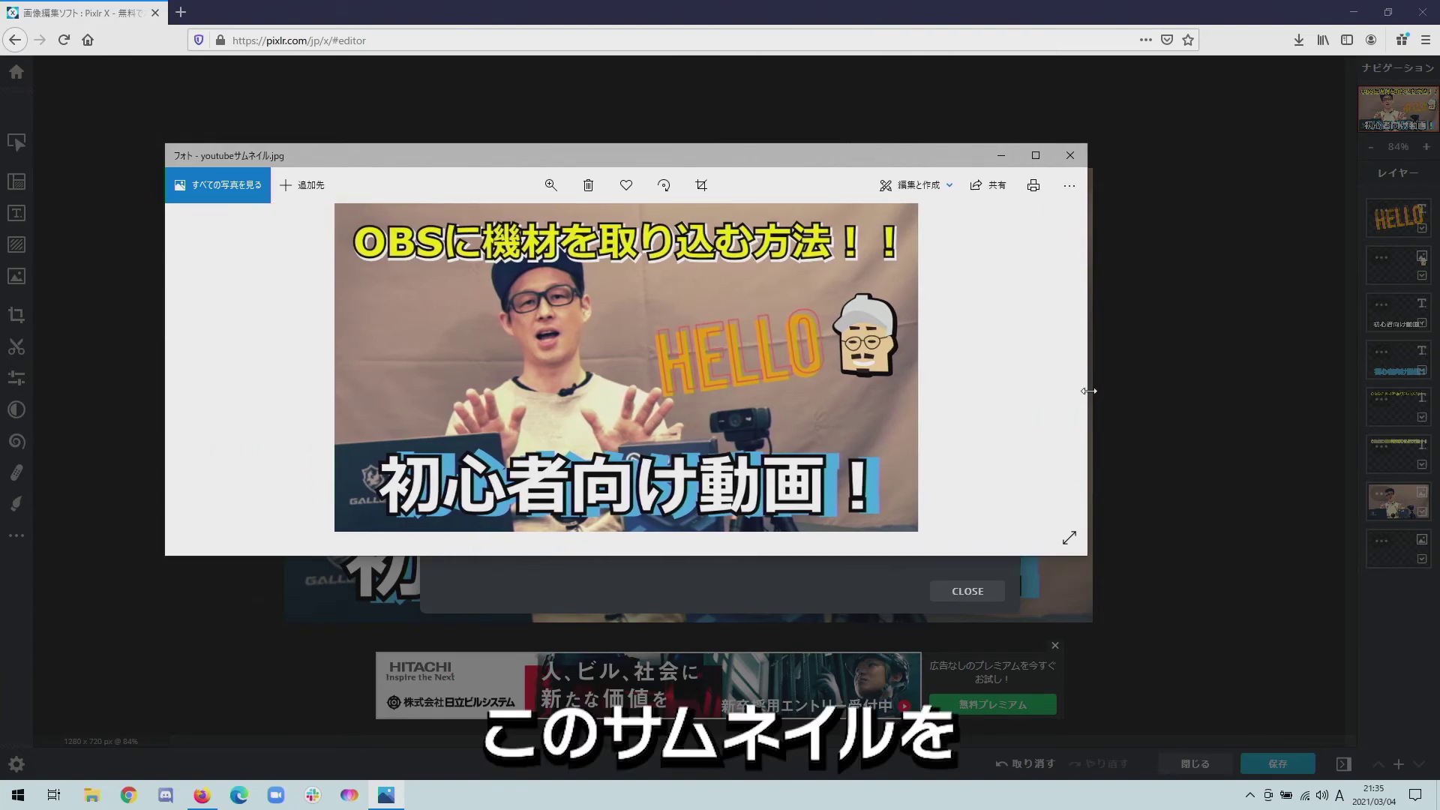
{"action": "left_click_drag", "start_coordinate": [897, 165], "coordinate": [892, 225]}
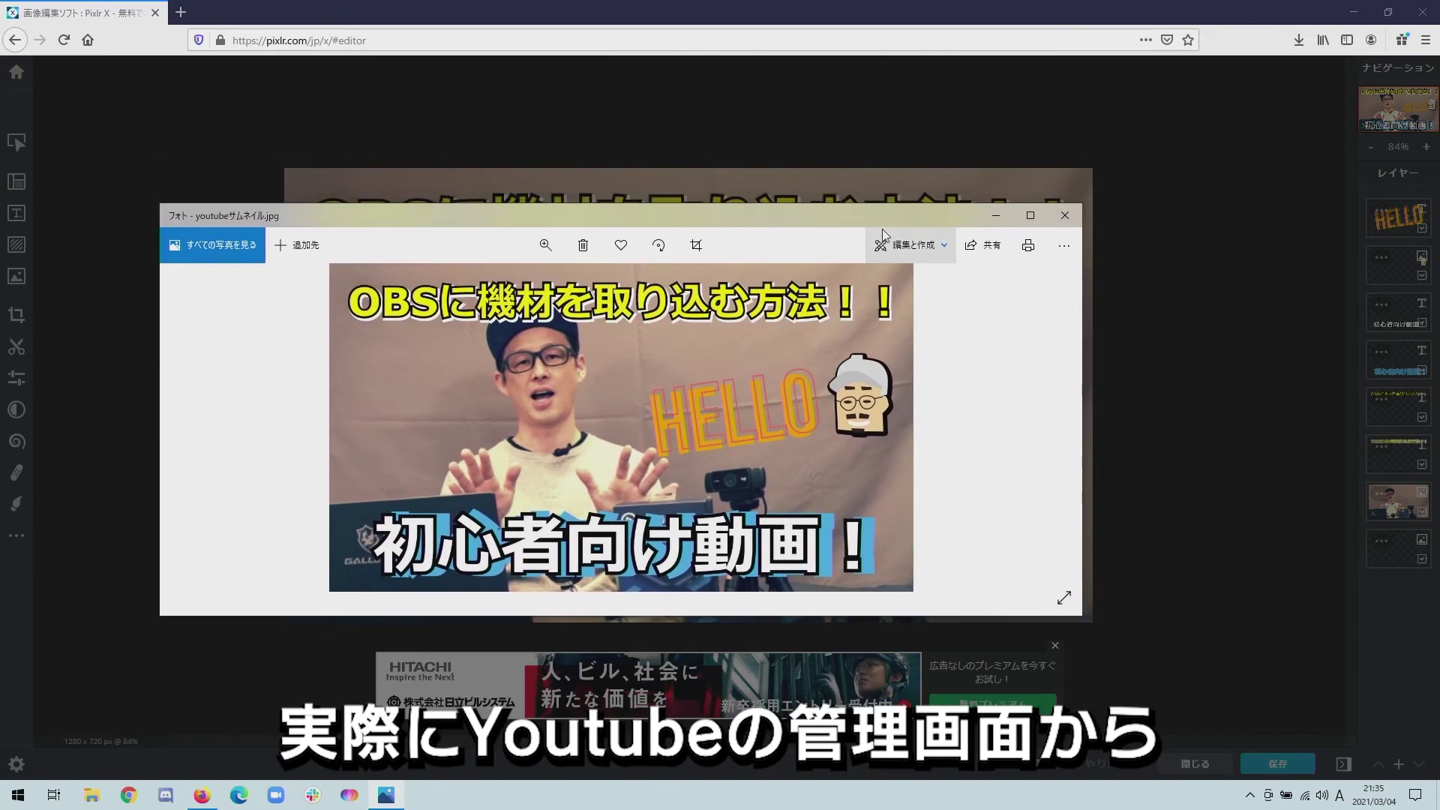
{"action": "left_click_drag", "start_coordinate": [774, 217], "coordinate": [762, 138]}
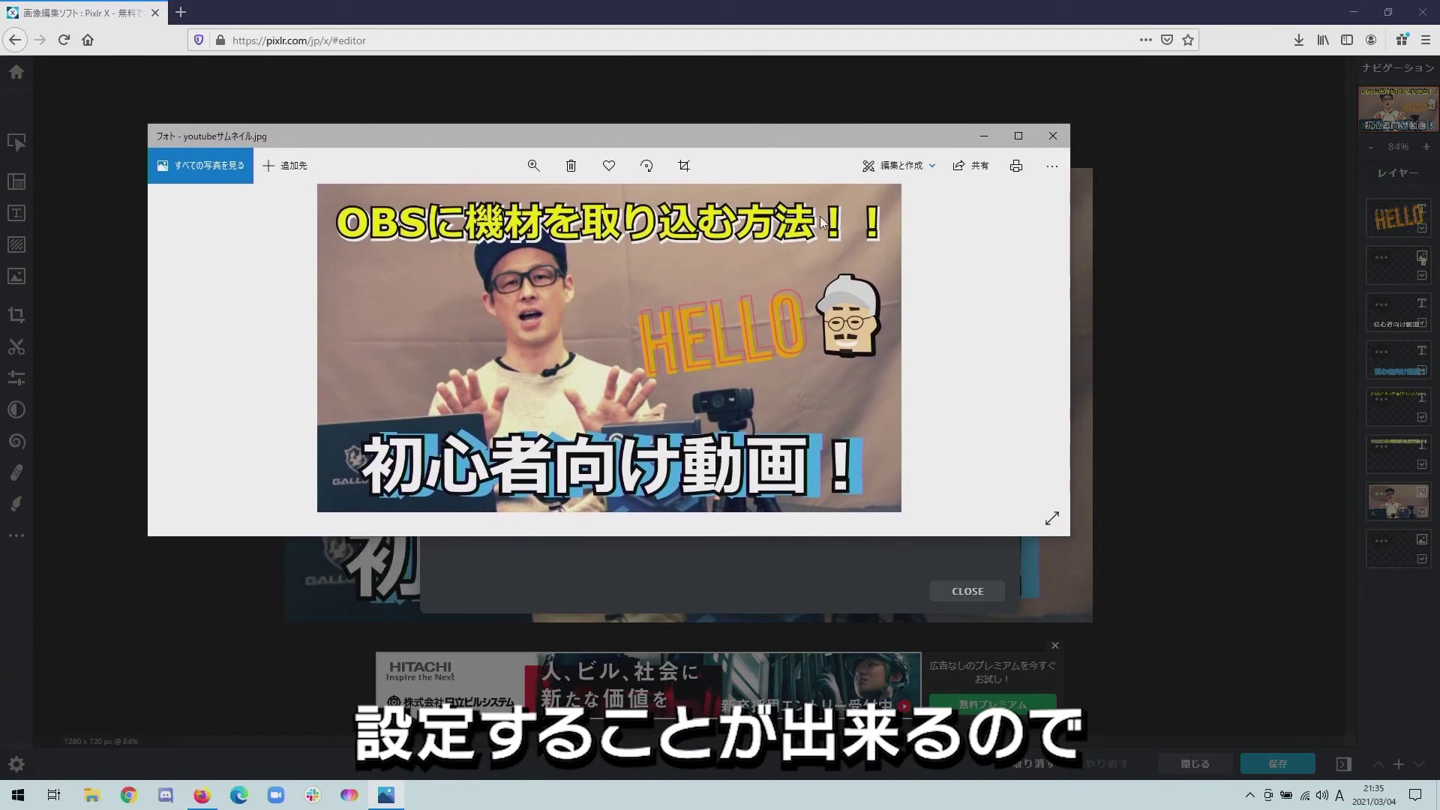
{"action": "left_click_drag", "start_coordinate": [1064, 540], "coordinate": [969, 683]}
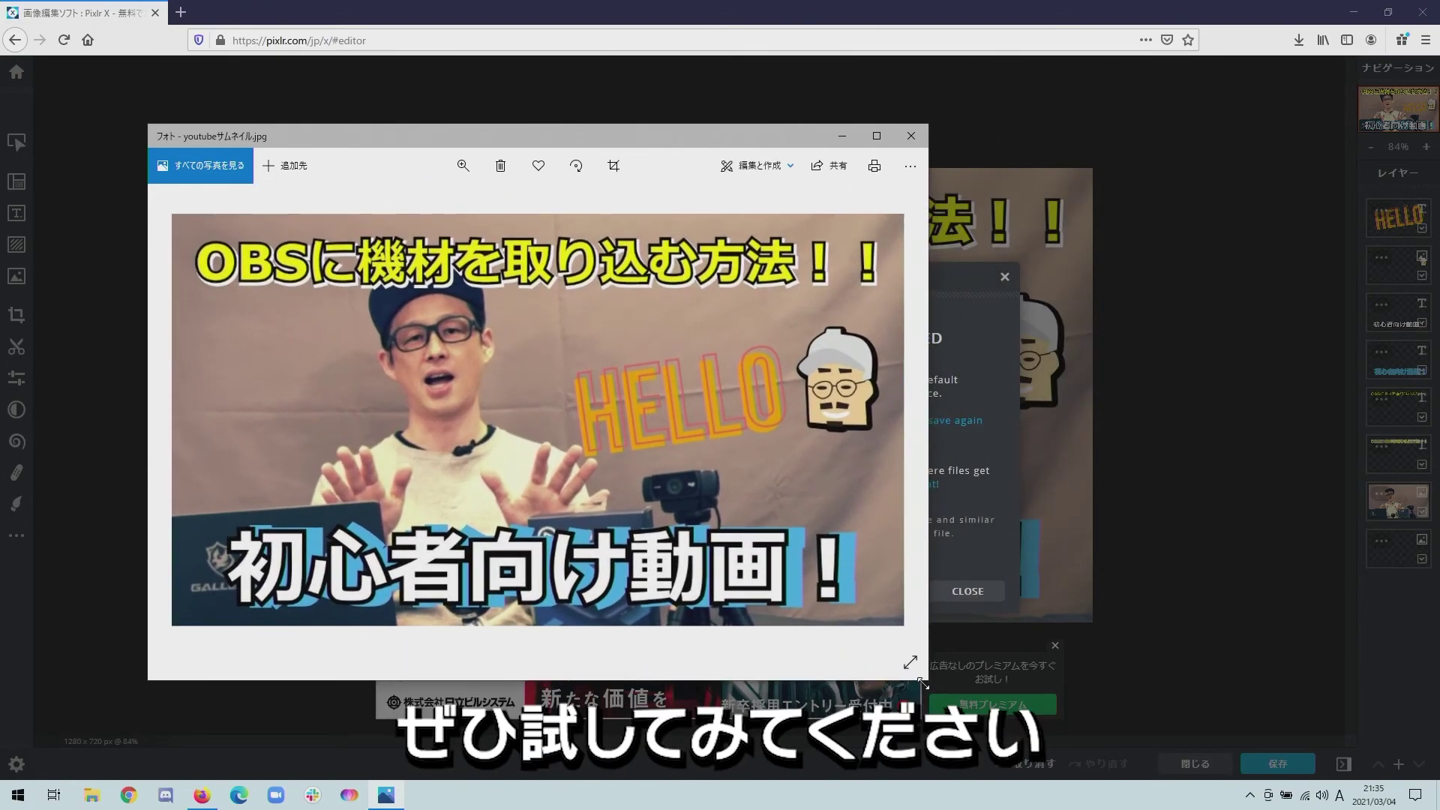